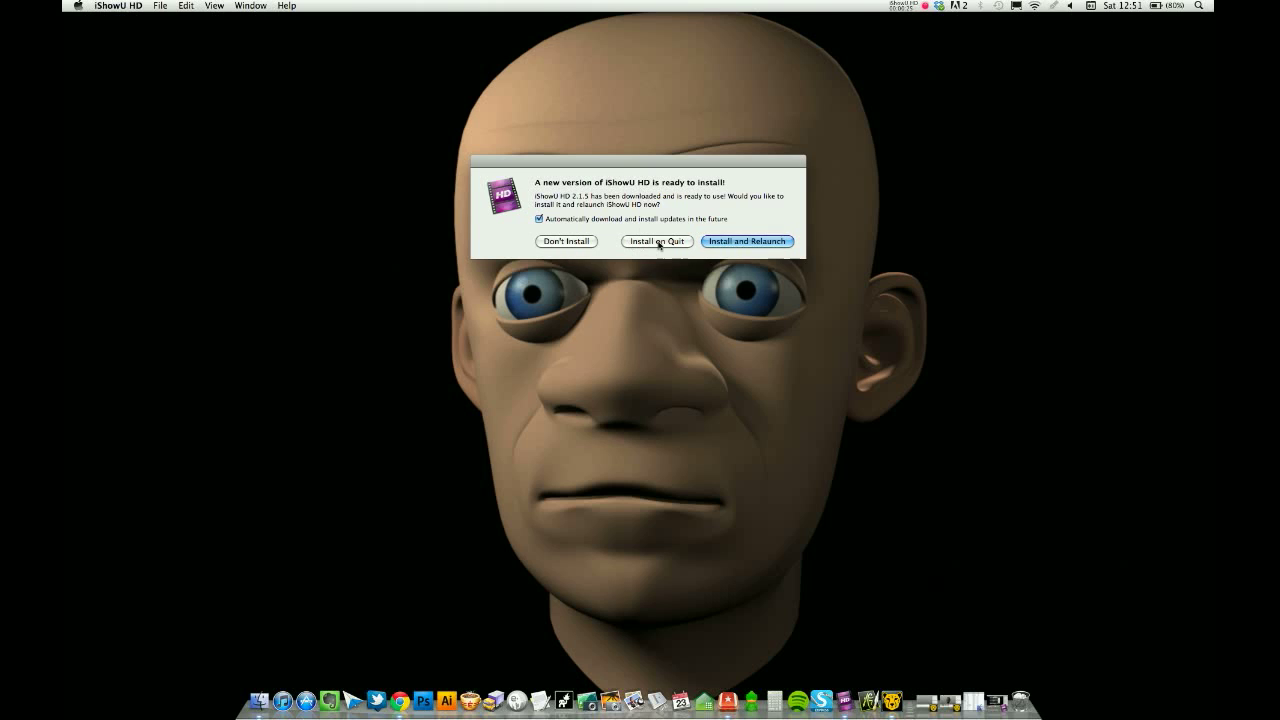
# Step: Decline the pending iShowU HD update with Don't Install
pyautogui.click(578, 241)
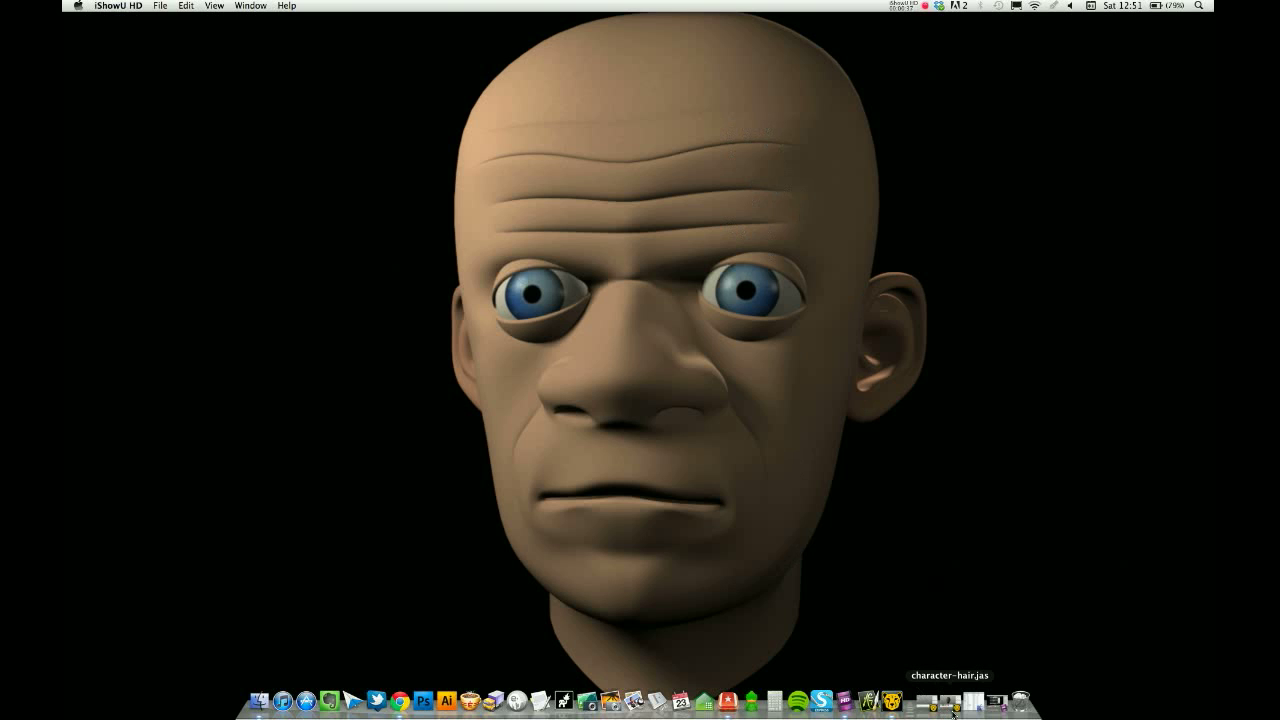
# Step: Restore the character-hair scene window and open the Render Manager
pyautogui.click(950, 700)
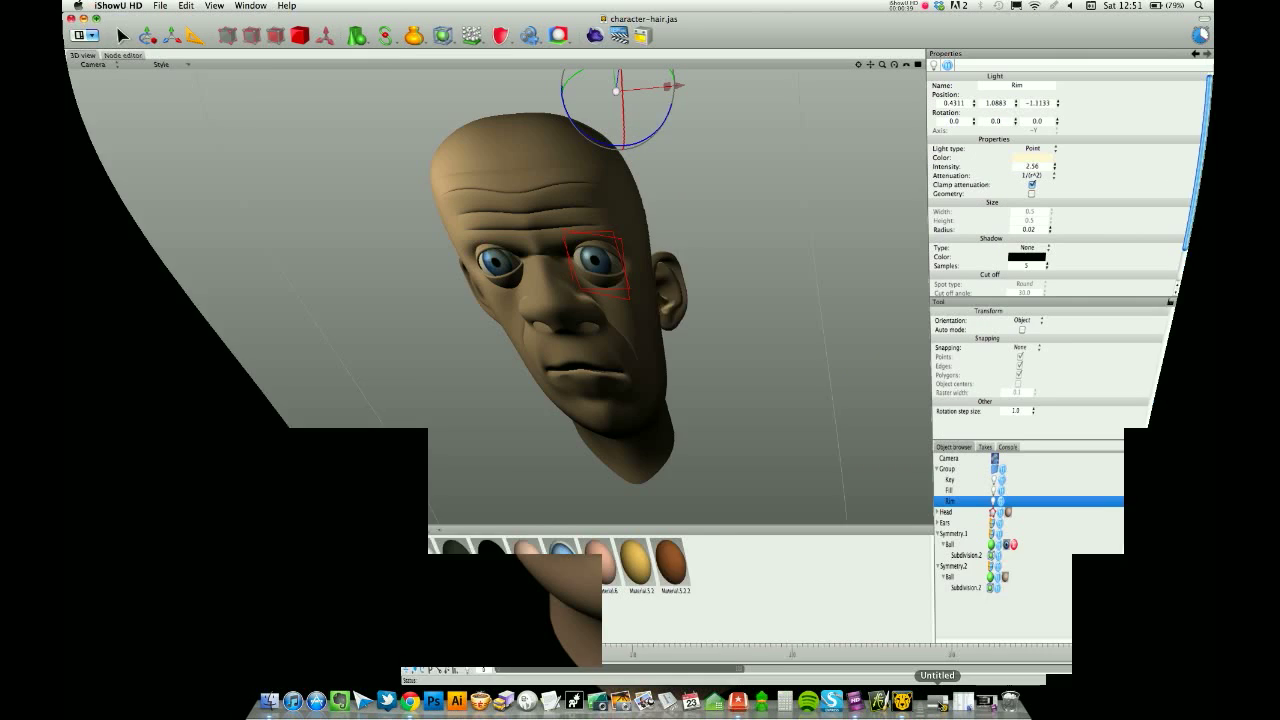
pyautogui.click(425, 6)
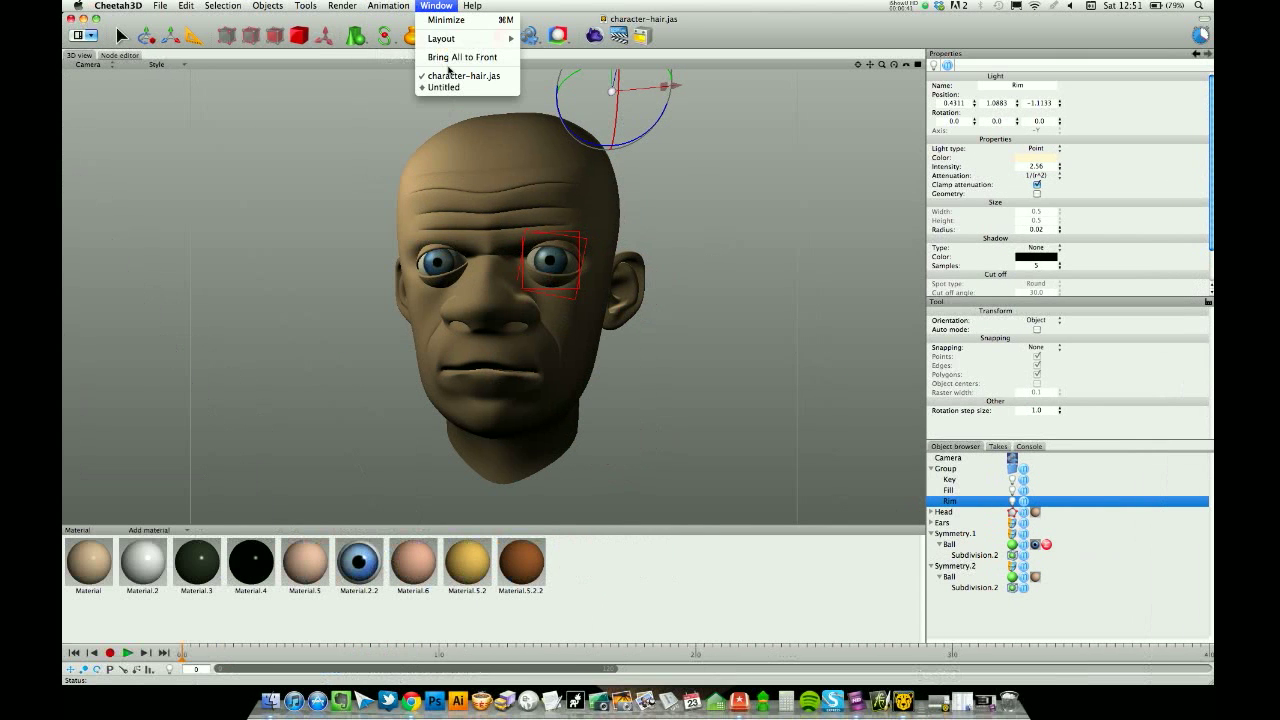
pyautogui.moveTo(342, 6)
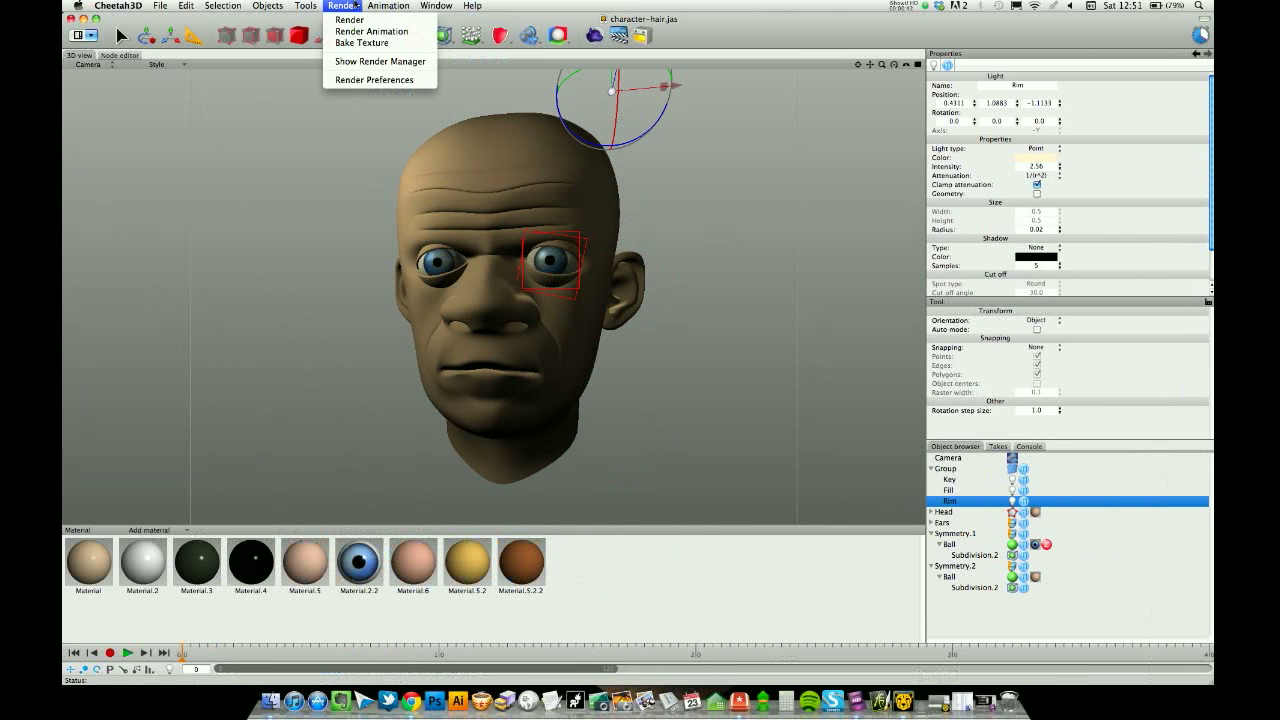
pyautogui.click(366, 62)
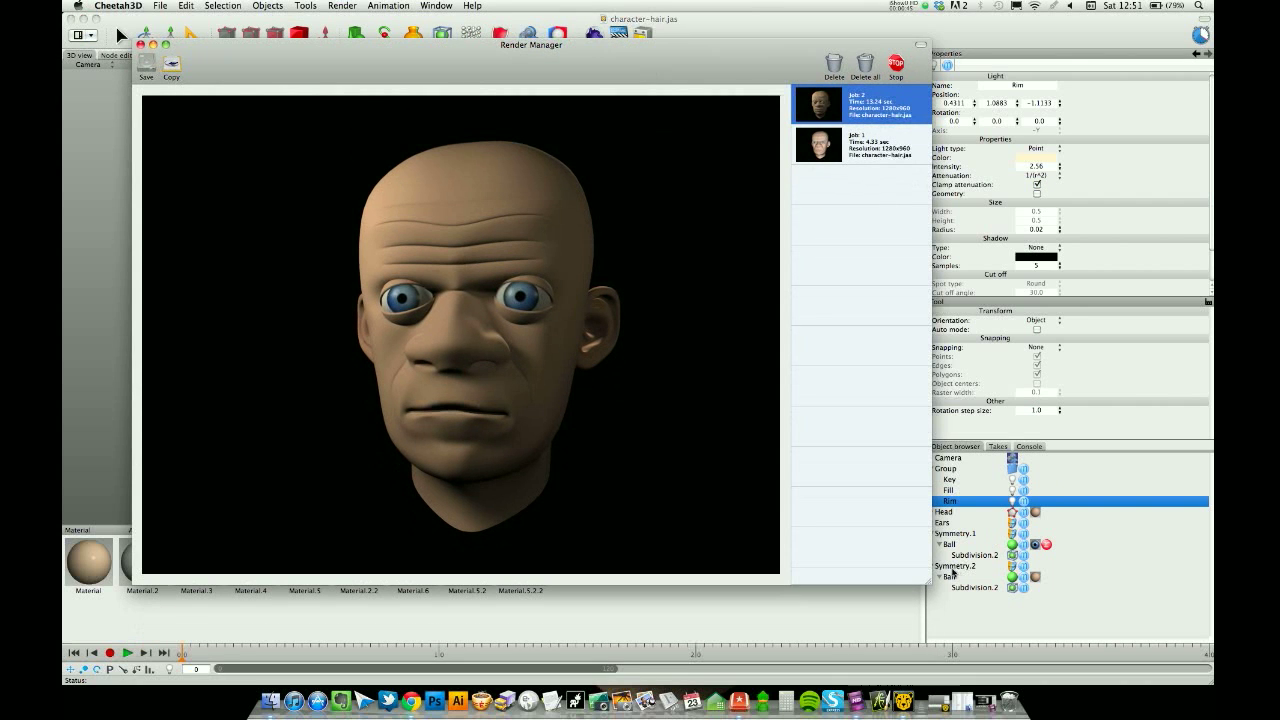
# Step: Enlarge the viewer, compare flat Job 1 with three-point Job 2, then close it
pyautogui.moveTo(928, 584); pyautogui.dragTo(1108, 683)
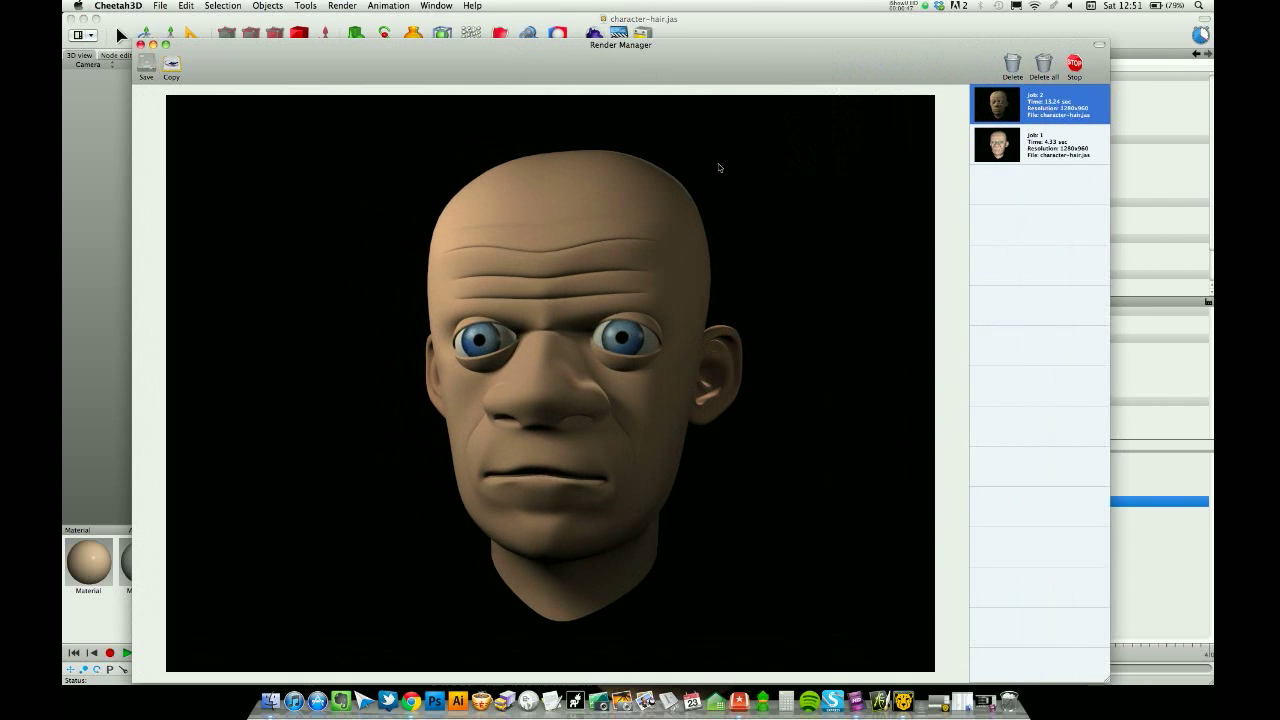
pyautogui.moveTo(670, 82); pyautogui.dragTo(646, 70)
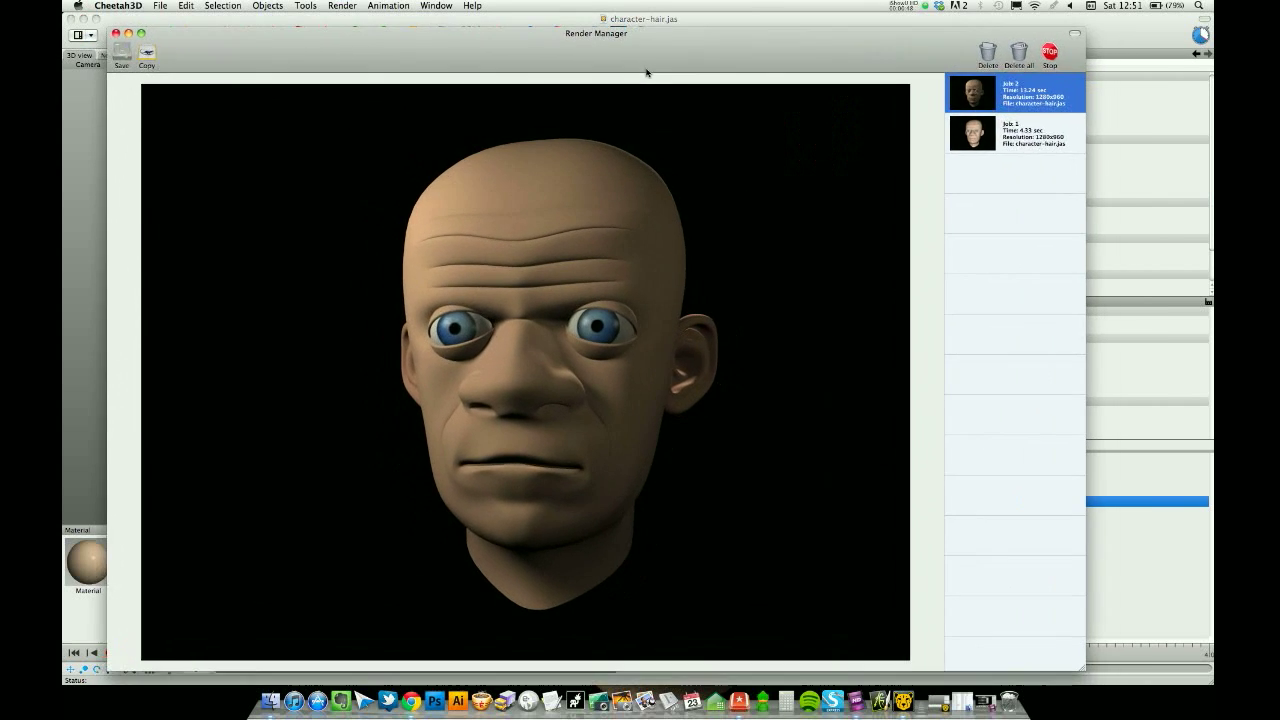
pyautogui.click(1015, 138)
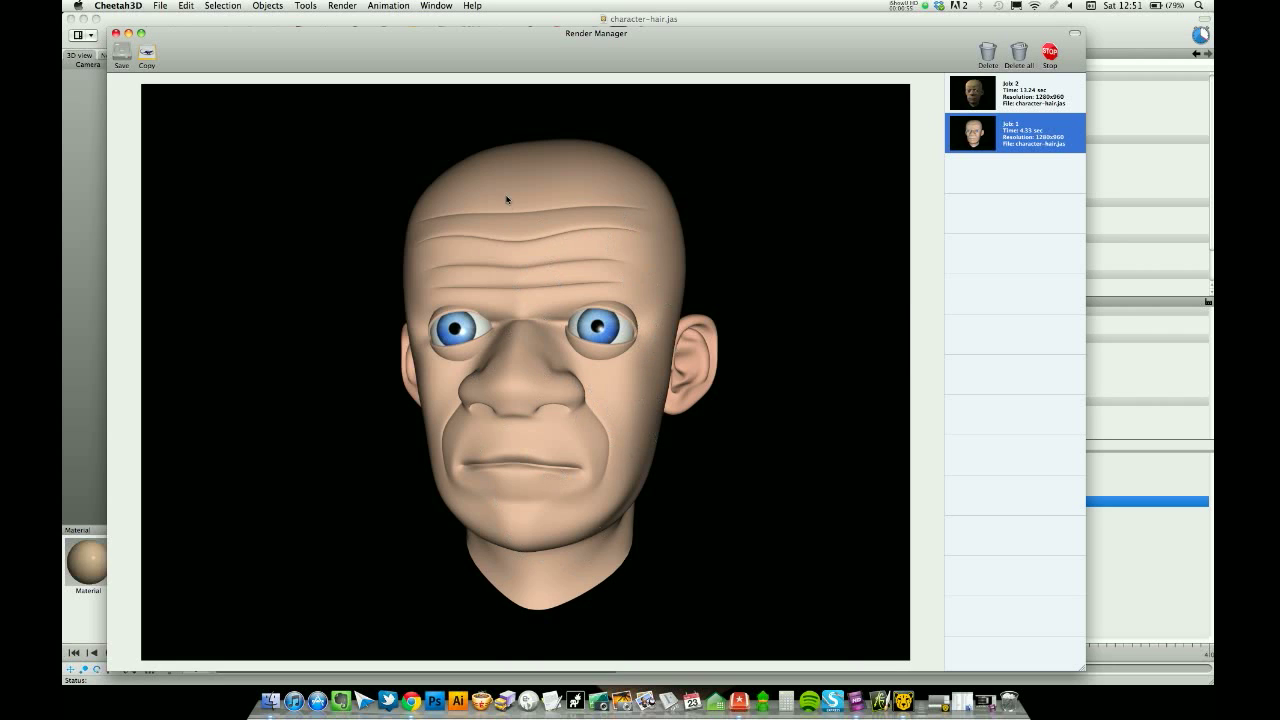
pyautogui.click(1068, 105)
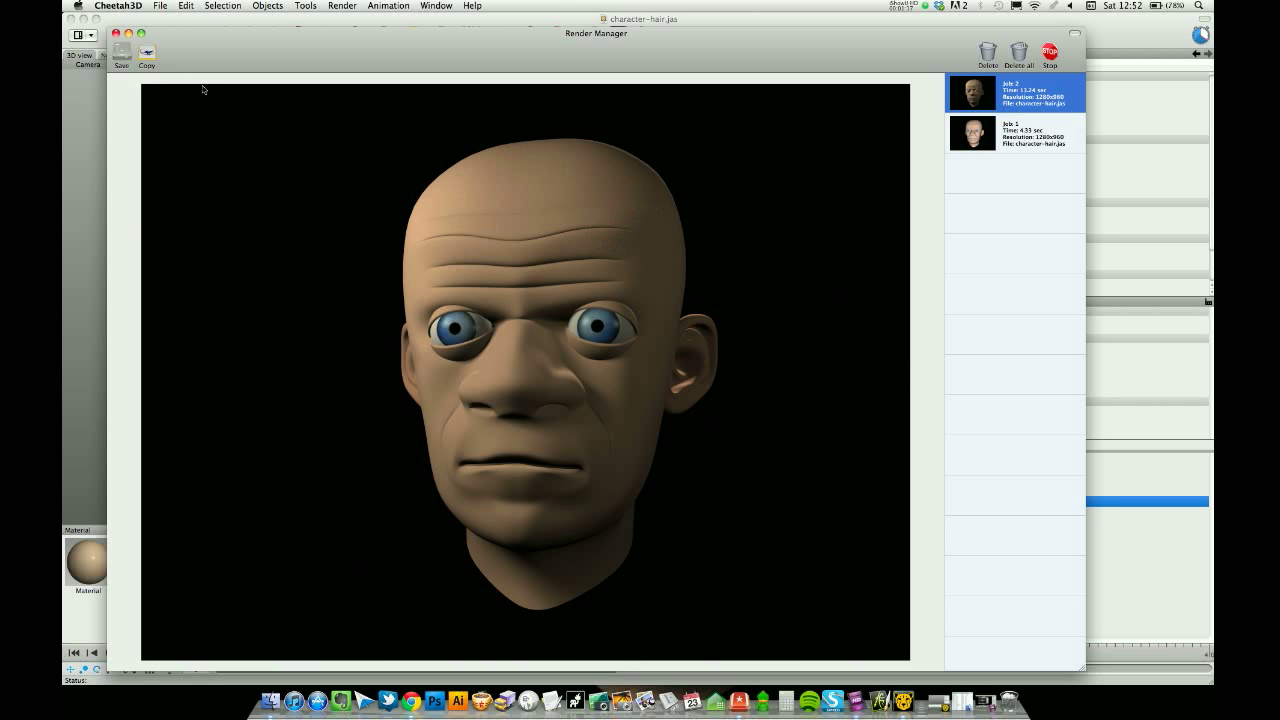
pyautogui.click(116, 33)
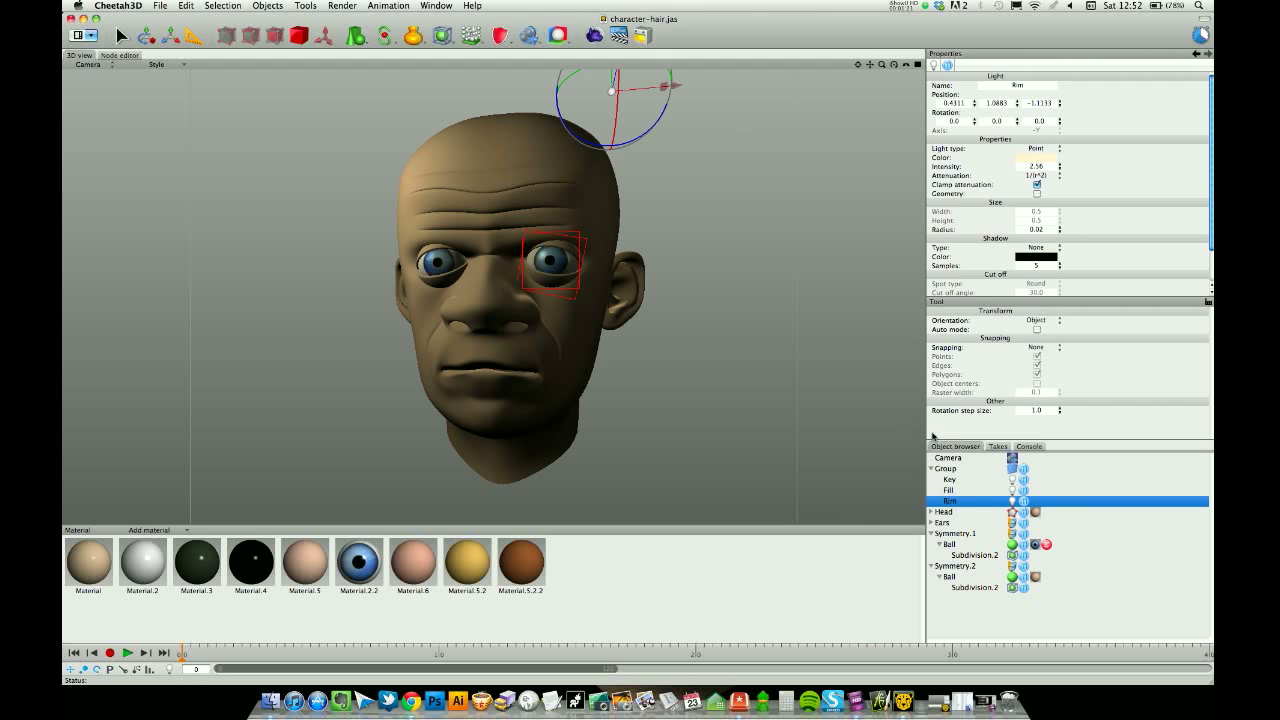
# Step: Delete the Group containing the Key, Fill and Rim lights
pyautogui.click(947, 468)
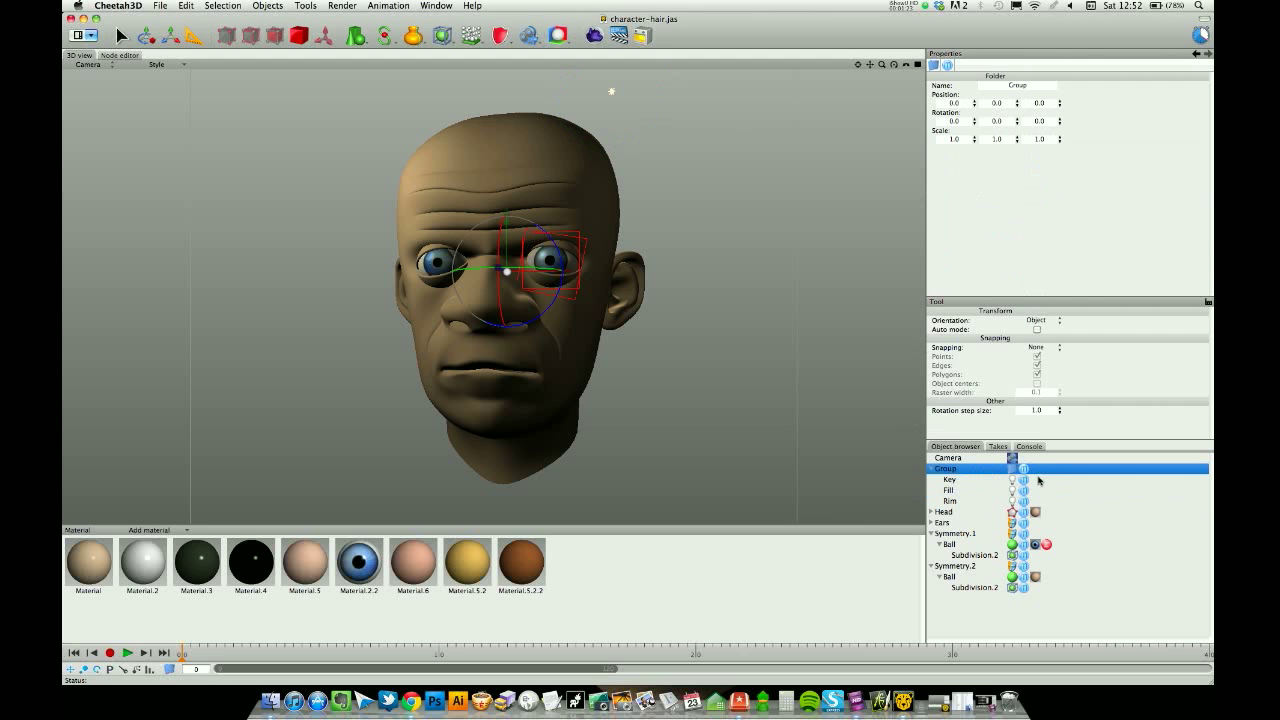
pyautogui.press('BackSpace')
pyautogui.click(968, 472)
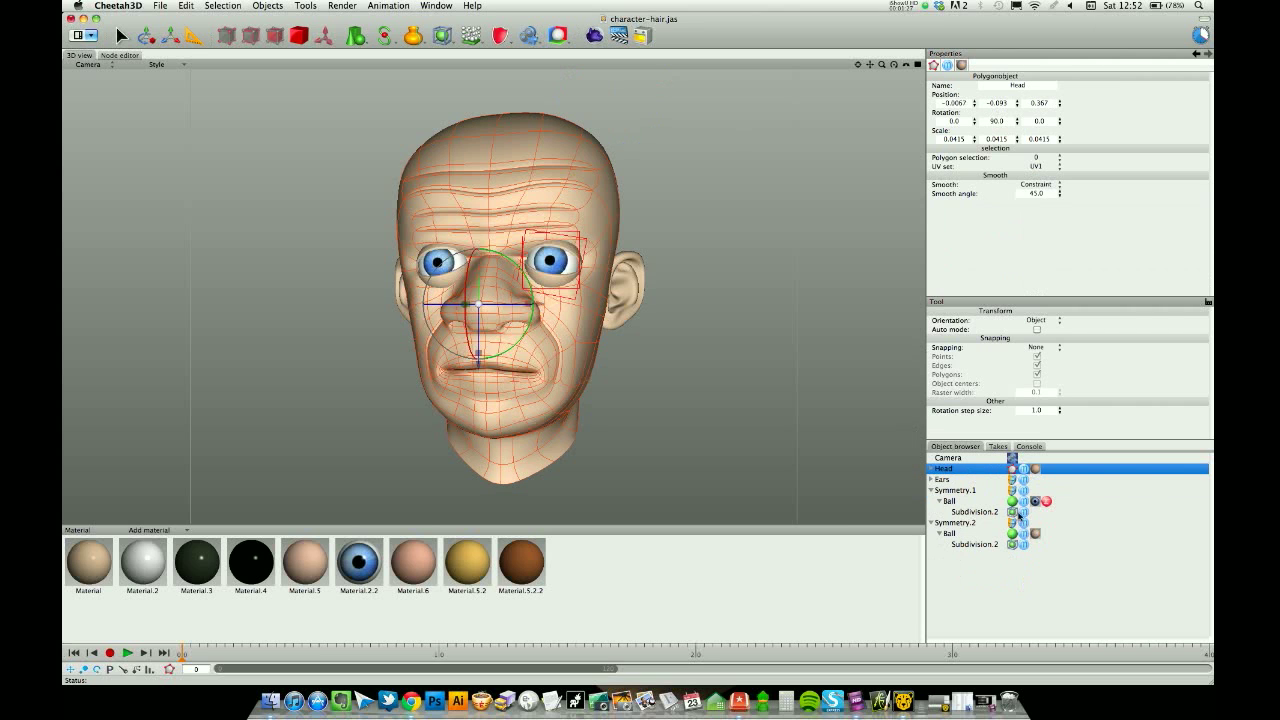
pyautogui.click(733, 281)
# Step: Collapse the Symmetry.1 and Symmetry.2 hierarchies and clear the selection
pyautogui.moveTo(648, 257); pyautogui.dragTo(652, 256, button='middle')
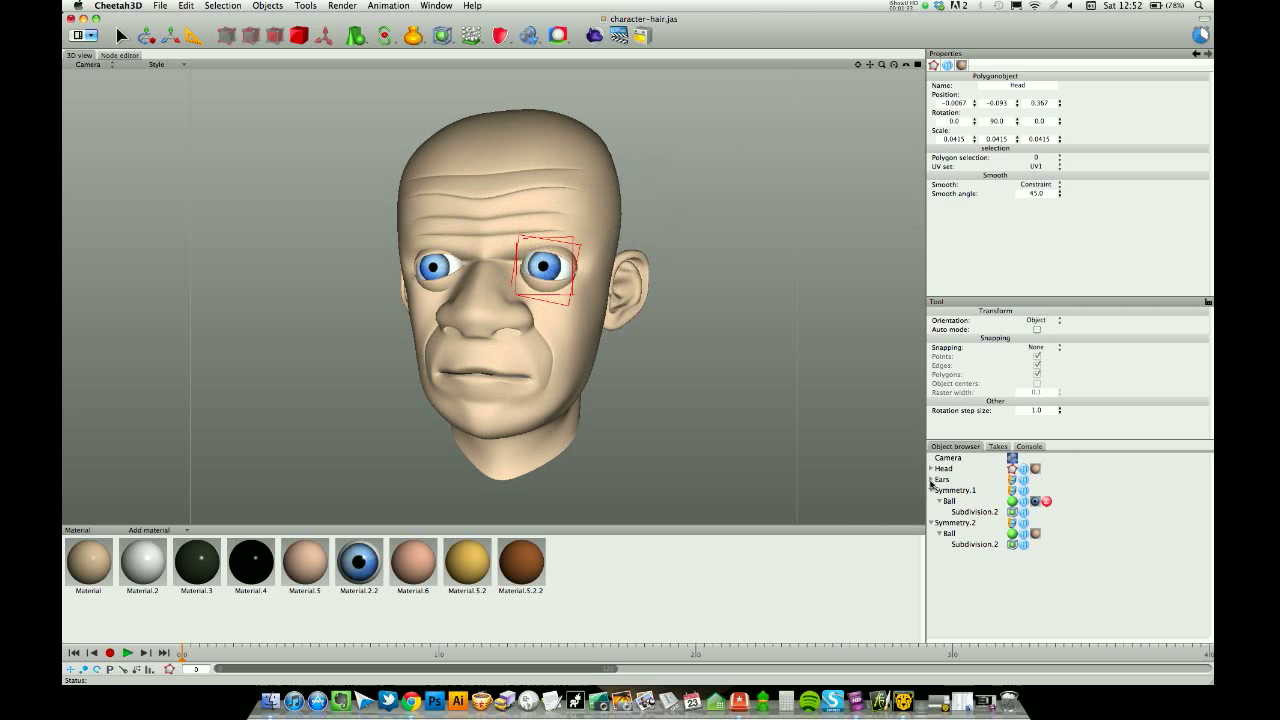
pyautogui.click(965, 460)
pyautogui.click(935, 491)
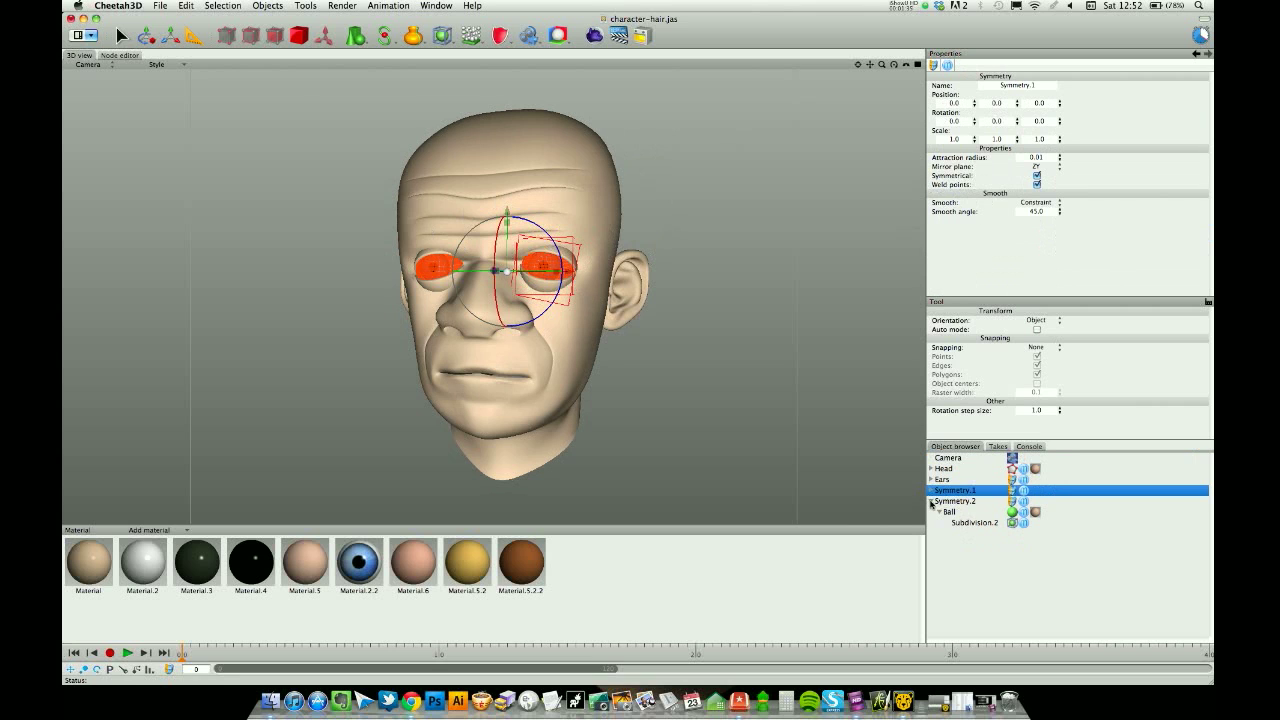
pyautogui.click(931, 501)
pyautogui.click(730, 284)
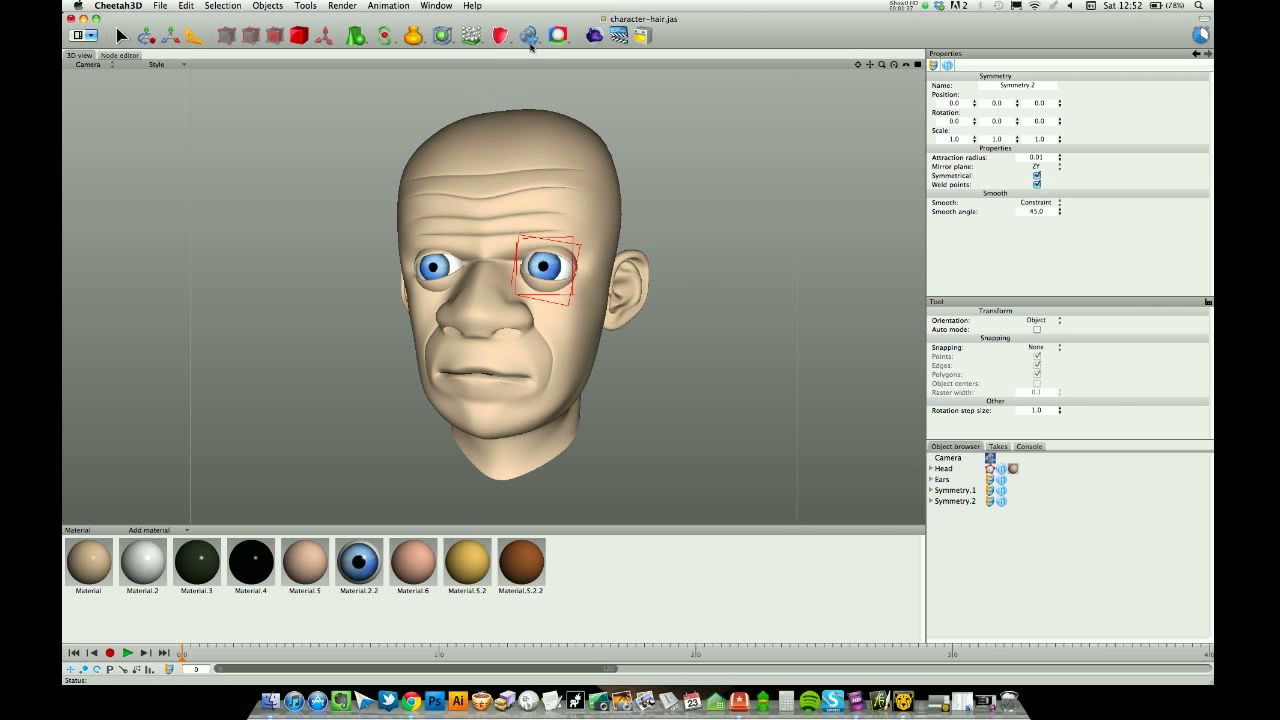
# Step: Add a new light to the scene and make it an Area light
pyautogui.click(948, 458)
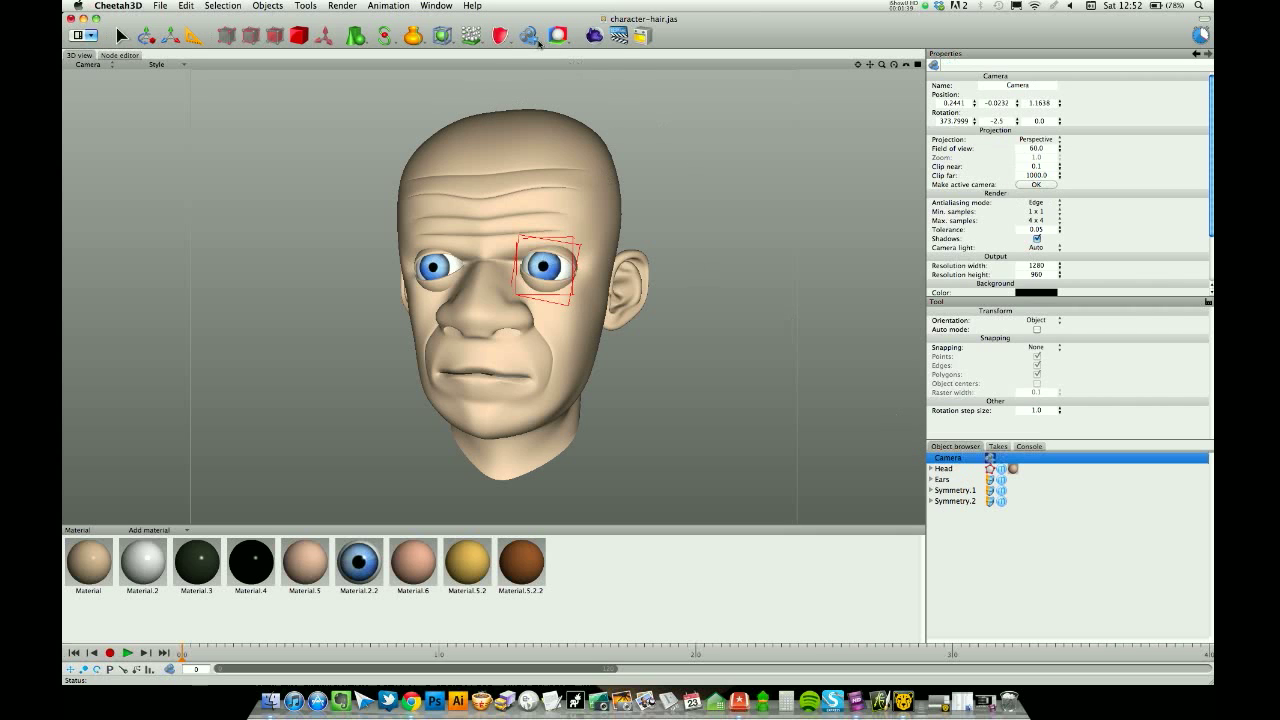
pyautogui.click(529, 35)
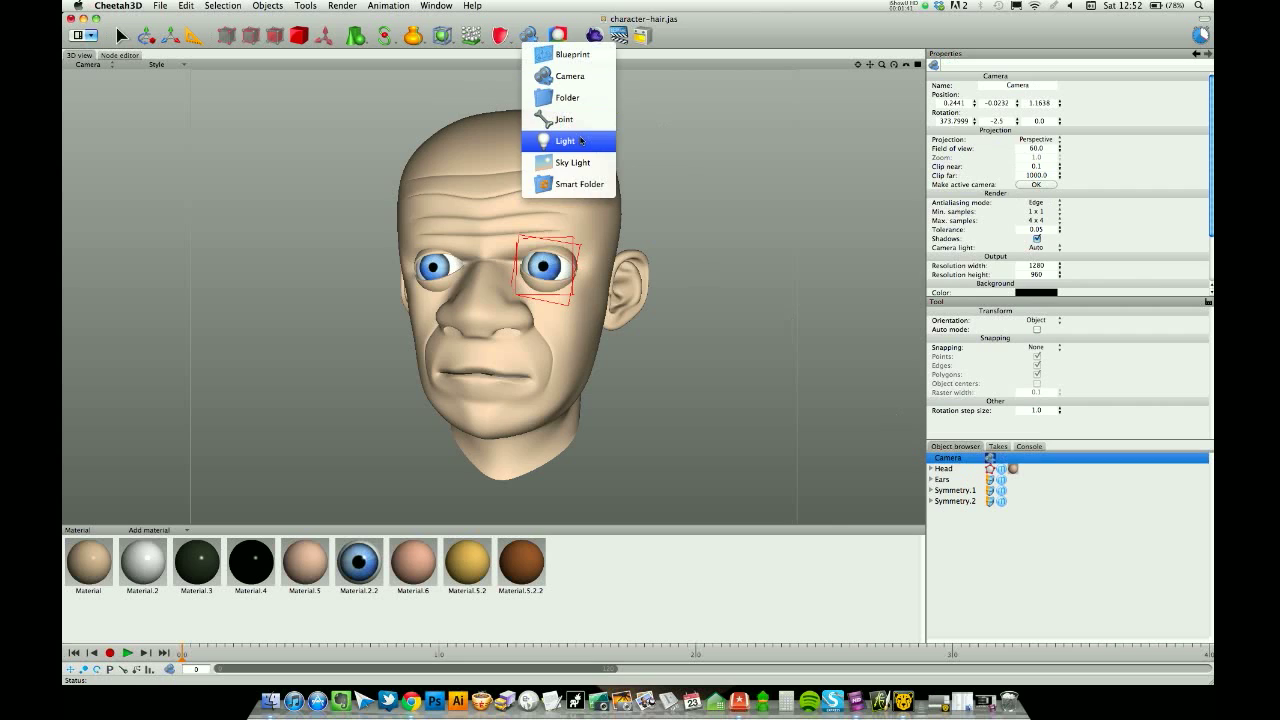
pyautogui.click(565, 141)
pyautogui.click(1035, 150)
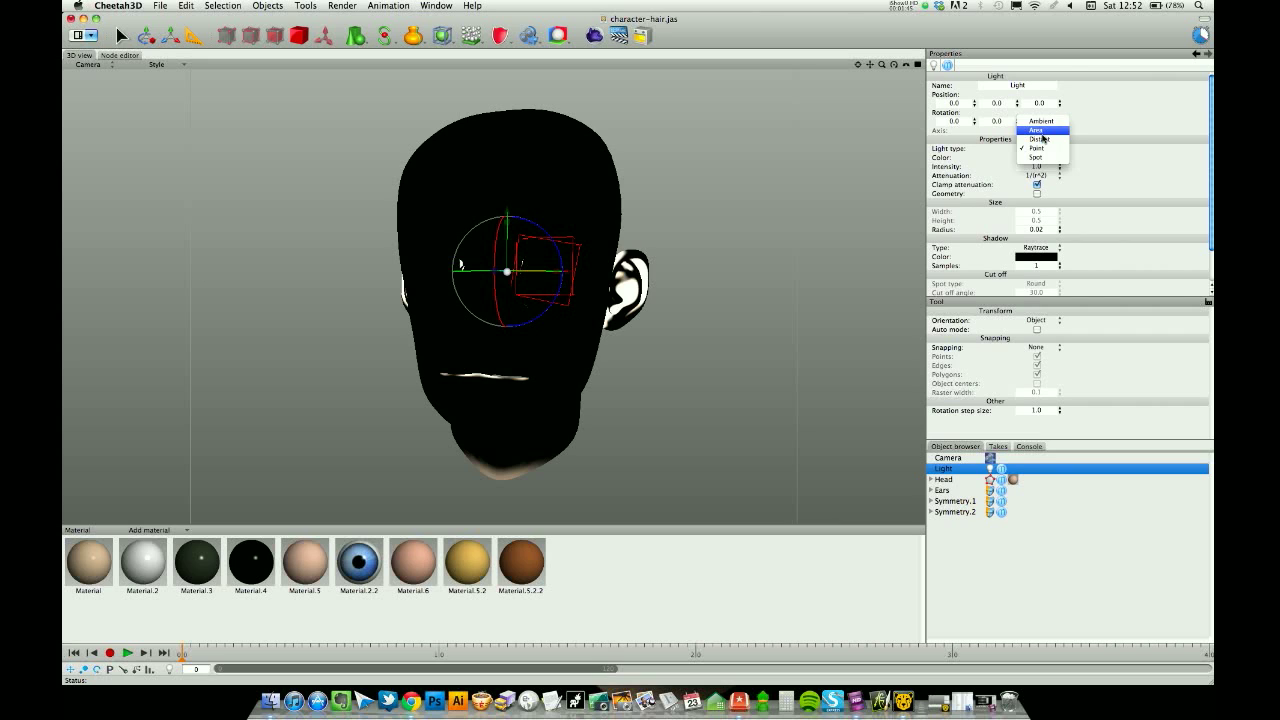
pyautogui.click(1040, 131)
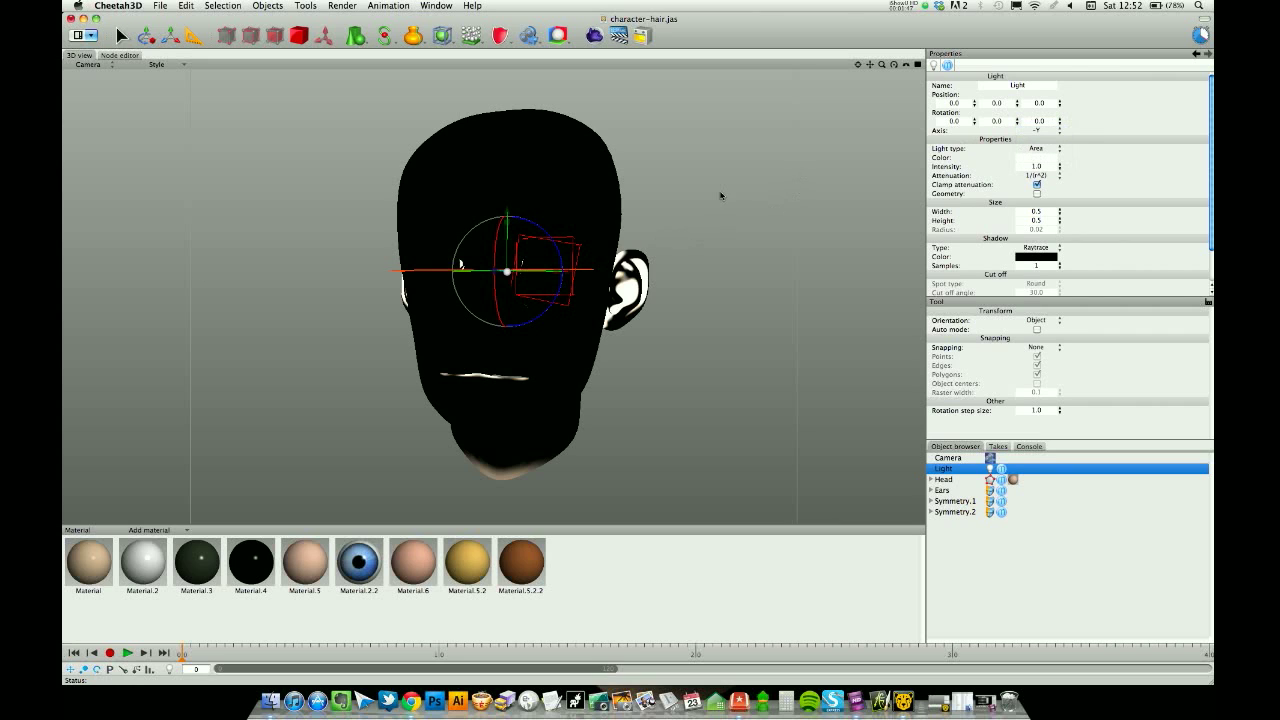
# Step: In Perspective view, move the area light out in front of and beside the head
pyautogui.click(87, 64)
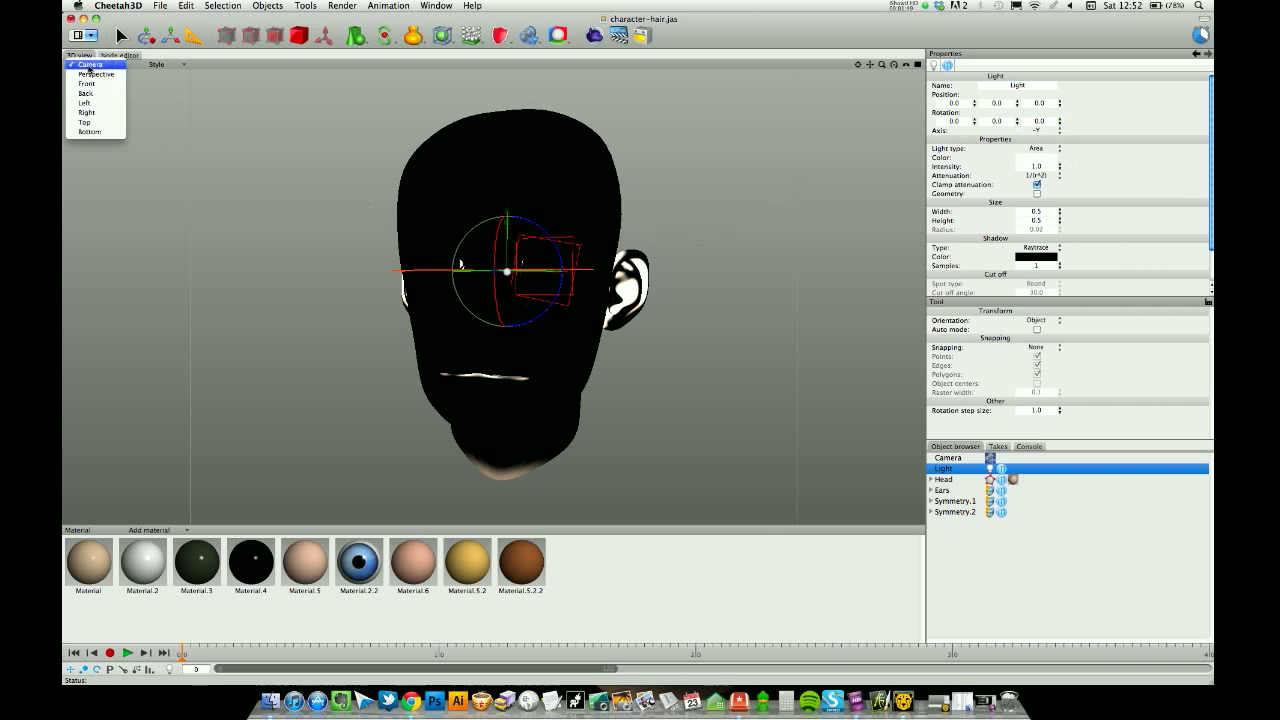
pyautogui.click(95, 76)
pyautogui.moveTo(628, 198); pyautogui.dragTo(632, 237, button='middle')
pyautogui.moveTo(547, 293); pyautogui.dragTo(509, 356, button='middle')
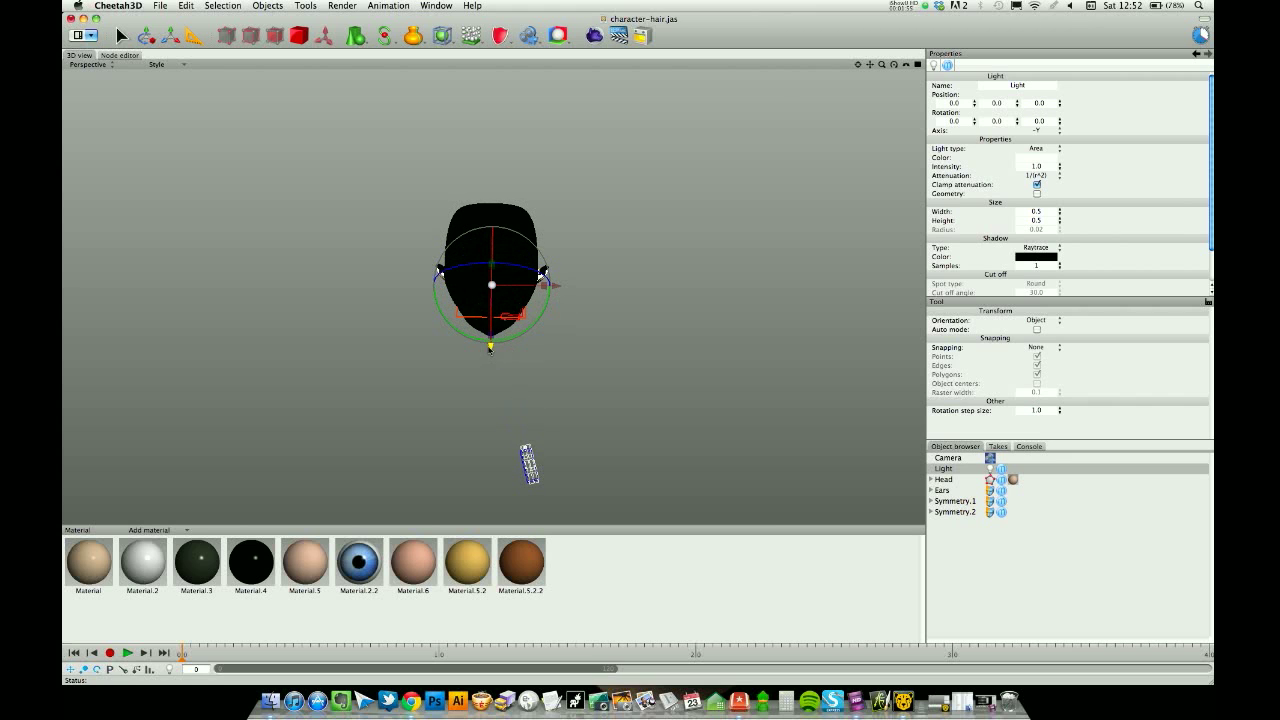
pyautogui.moveTo(490, 348); pyautogui.dragTo(491, 497)
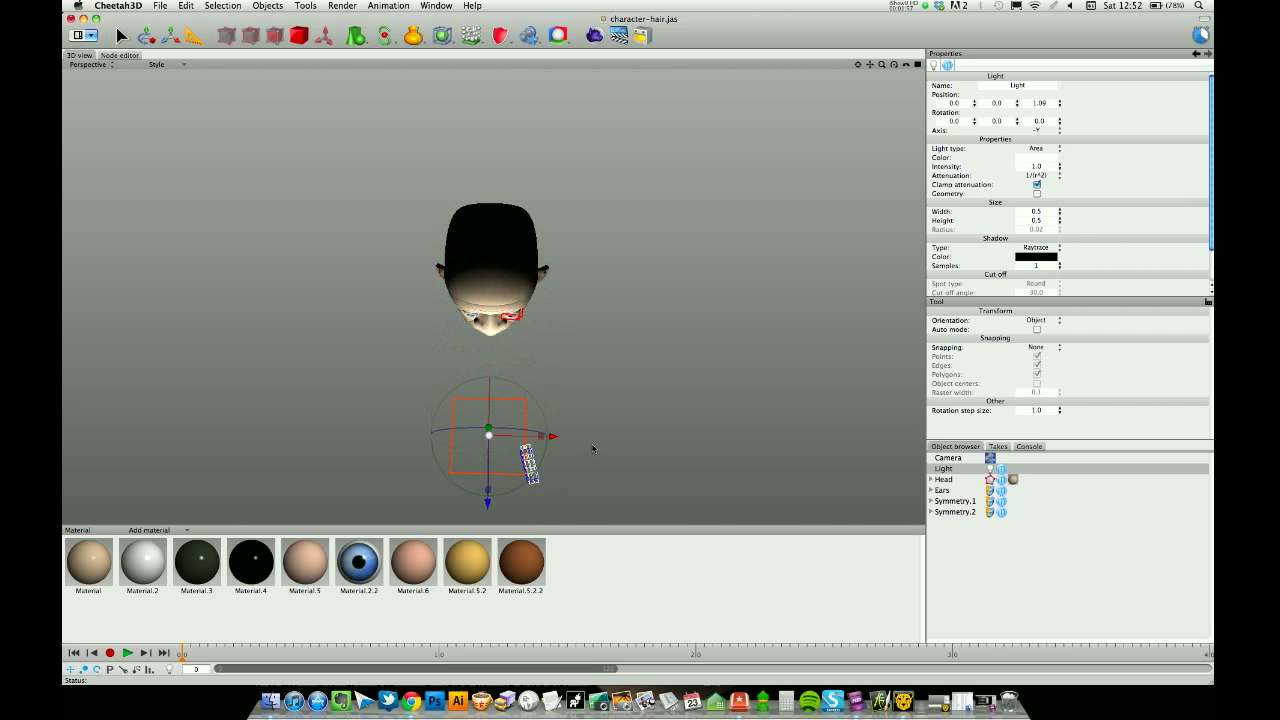
pyautogui.moveTo(551, 445); pyautogui.dragTo(434, 446)
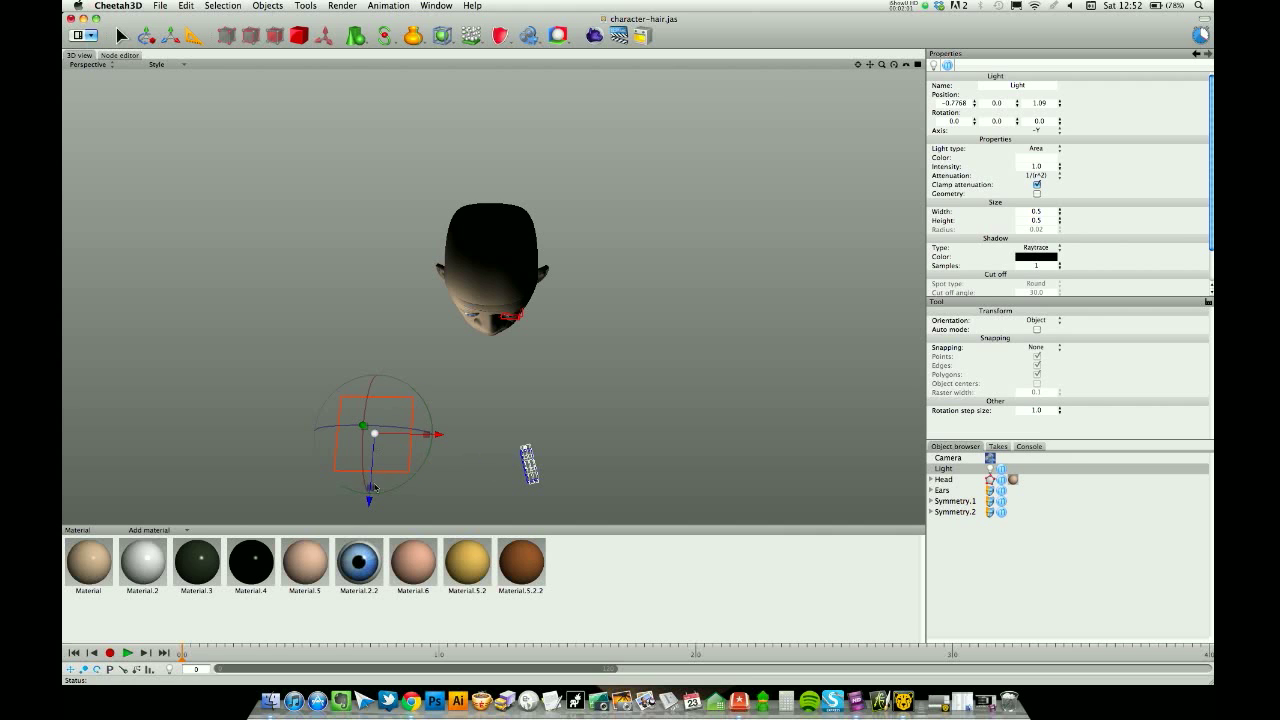
pyautogui.moveTo(369, 502); pyautogui.dragTo(370, 484)
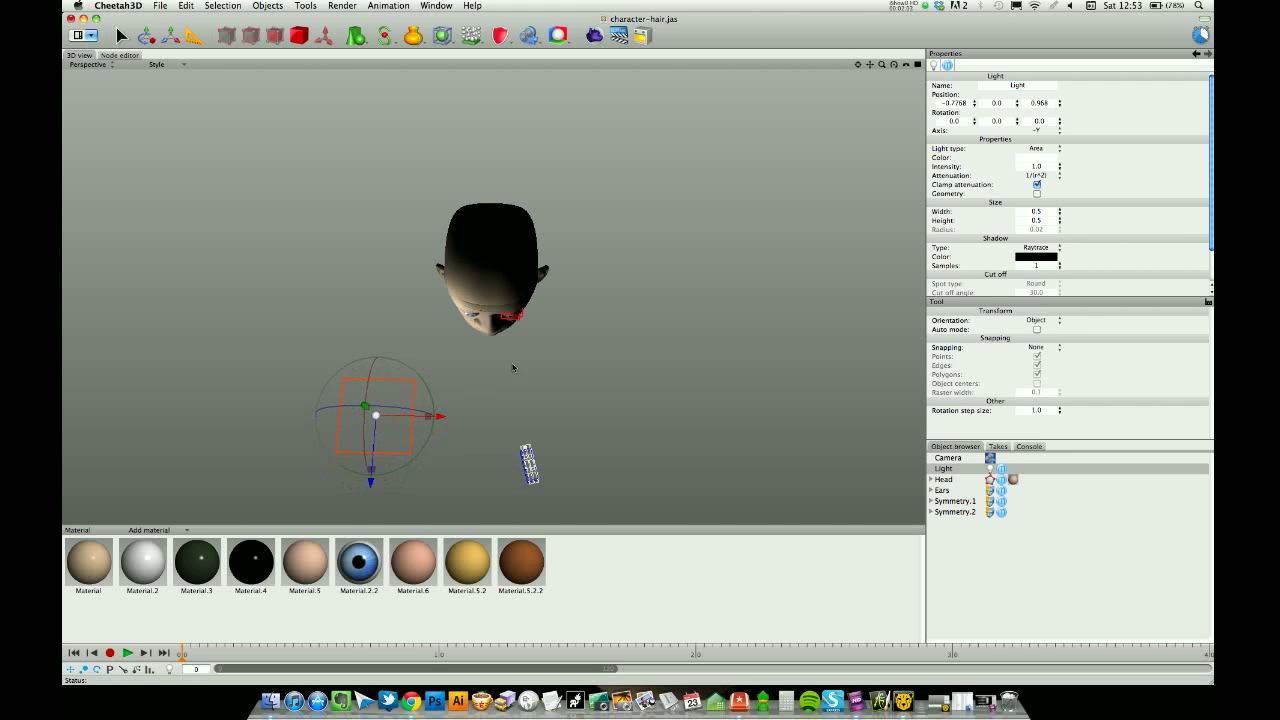
# Step: Angle the area light toward the head and raise it up and to the right
pyautogui.moveTo(514, 366); pyautogui.dragTo(547, 323, button='right')
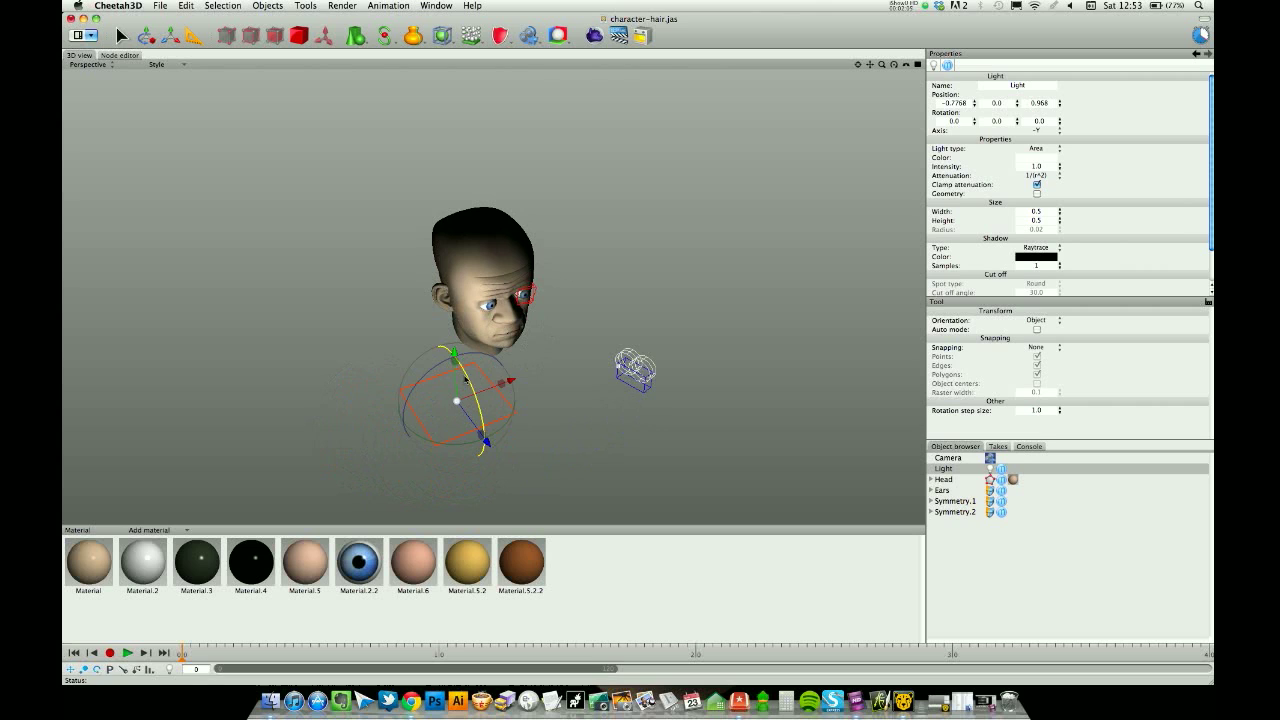
pyautogui.moveTo(466, 381); pyautogui.dragTo(593, 341)
pyautogui.moveTo(593, 341); pyautogui.dragTo(553, 308, button='right')
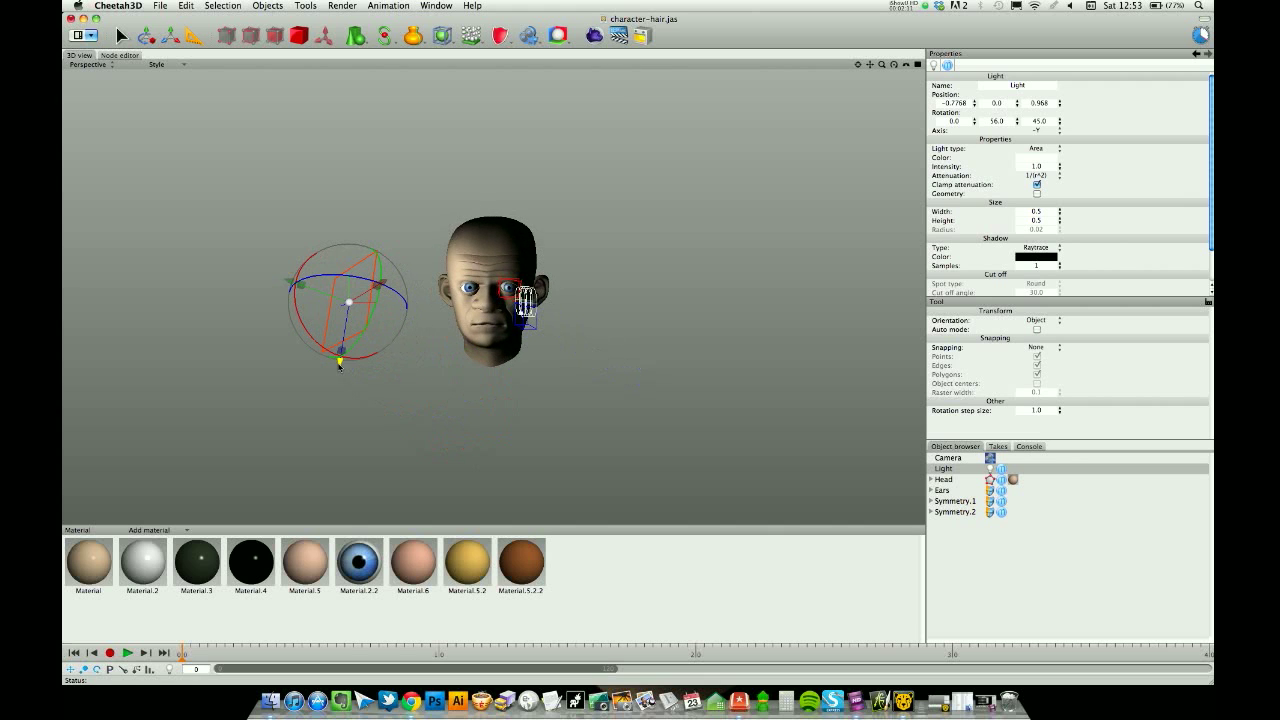
pyautogui.moveTo(339, 366); pyautogui.dragTo(408, 273)
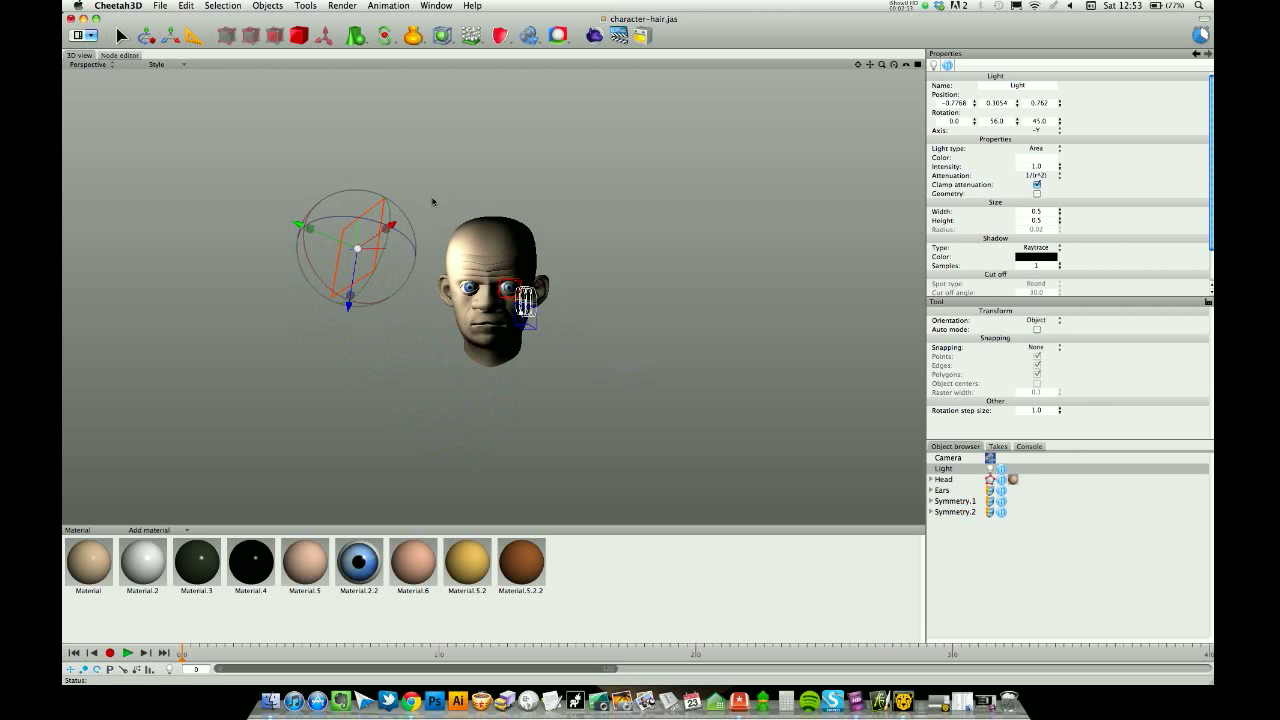
pyautogui.moveTo(433, 201); pyautogui.dragTo(574, 211, button='right')
pyautogui.moveTo(551, 217)
pyautogui.mouseDown()
pyautogui.moveTo(591, 197)
pyautogui.moveTo(571, 238)
pyautogui.moveTo(560, 218)
pyautogui.mouseUp()
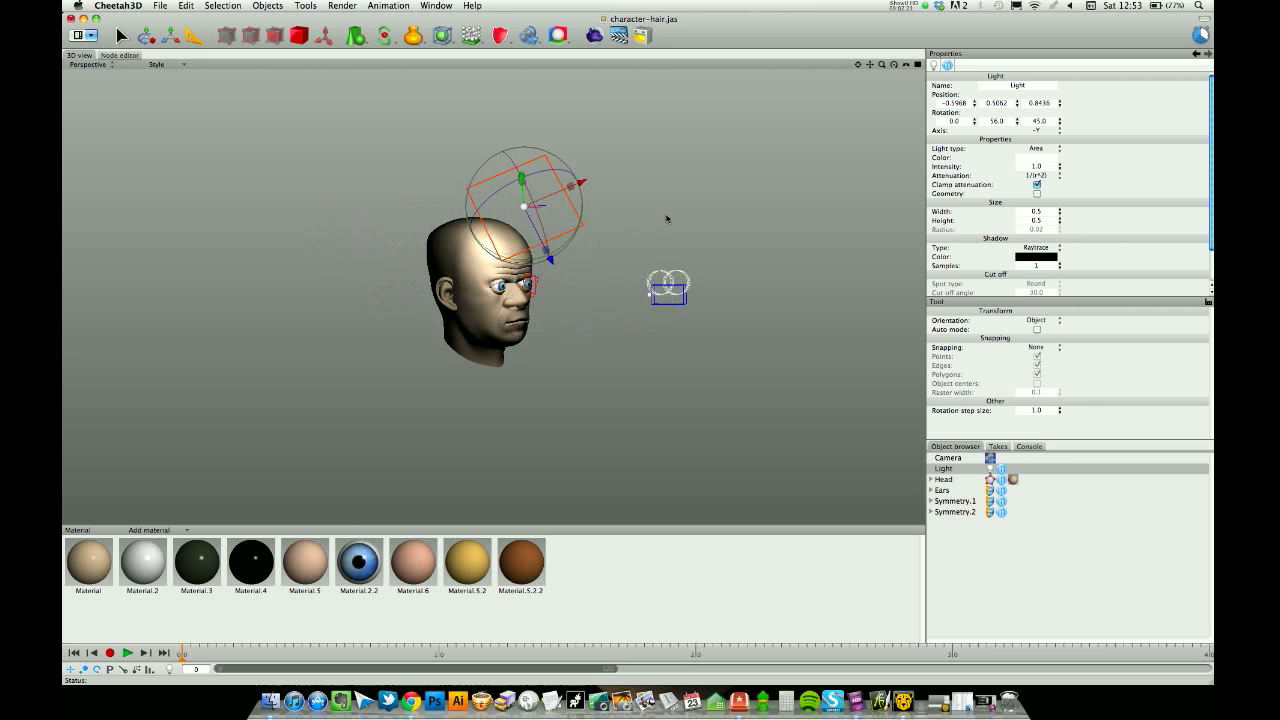
pyautogui.moveTo(667, 218); pyautogui.dragTo(617, 211, button='right')
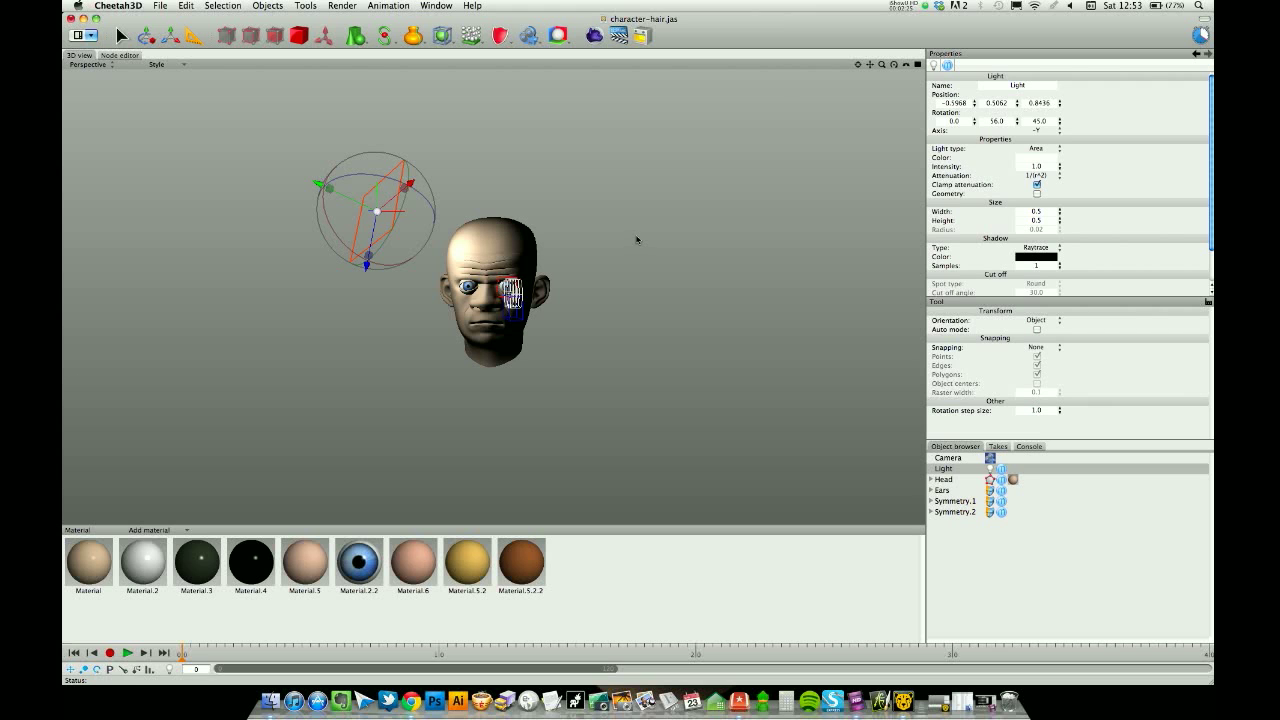
# Step: Rotate the area light so it aims at the face, Z rotation 30
pyautogui.click(630, 228)
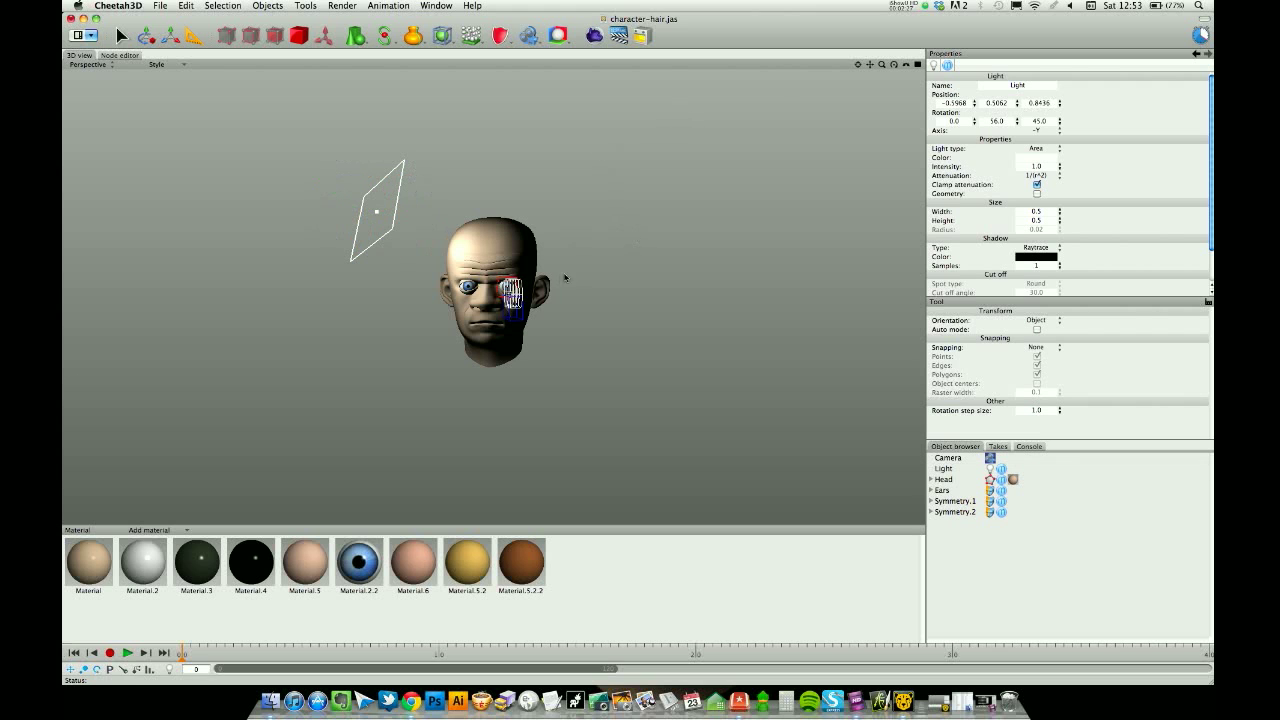
pyautogui.moveTo(566, 278); pyautogui.dragTo(619, 305, button='right')
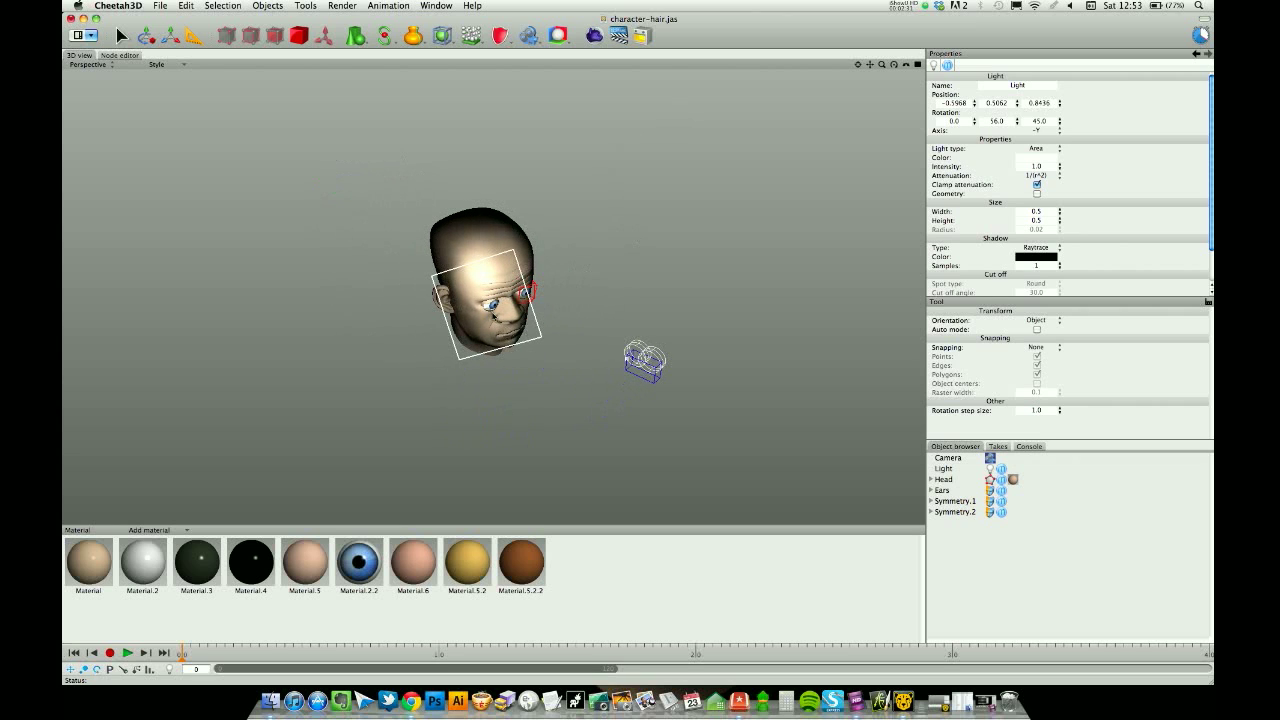
pyautogui.click(487, 308)
pyautogui.moveTo(487, 308); pyautogui.dragTo(499, 315)
pyautogui.moveTo(603, 309); pyautogui.dragTo(600, 270, button='right')
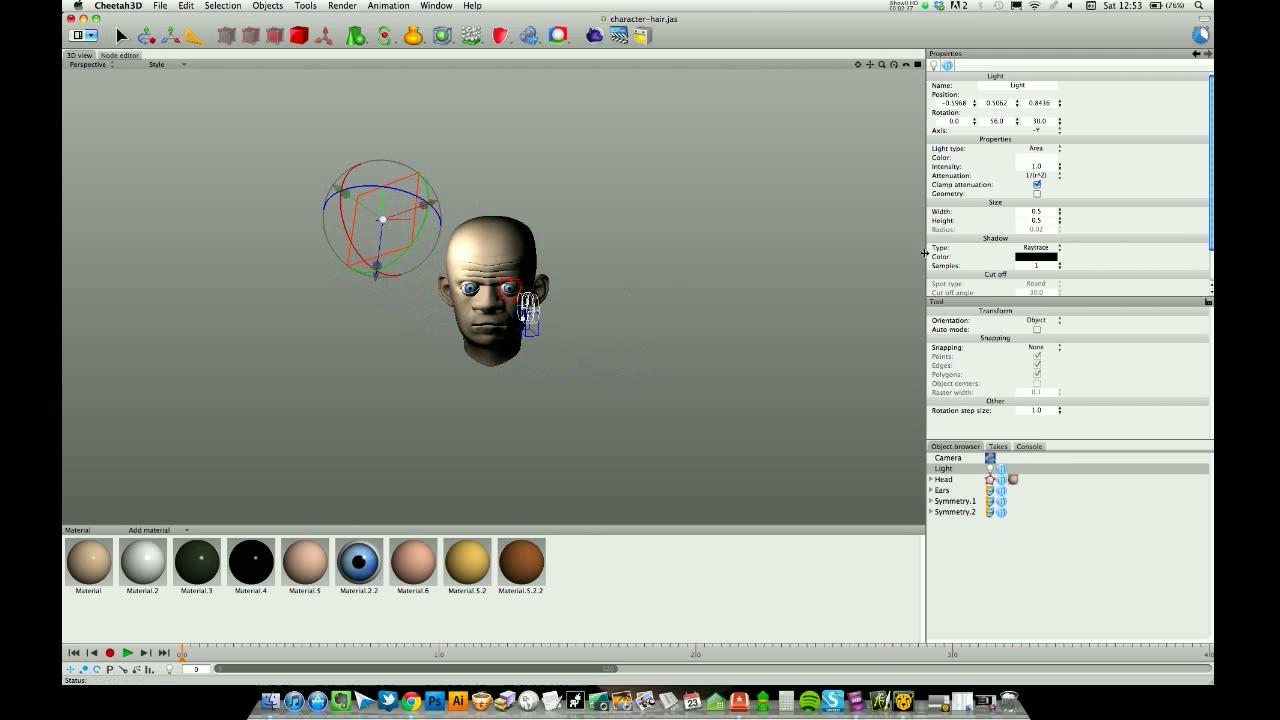
# Step: Raise the light's Shadow Samples to 4 and view through the scene camera
pyautogui.click(1059, 264)
pyautogui.click(1059, 264)
pyautogui.click(104, 65)
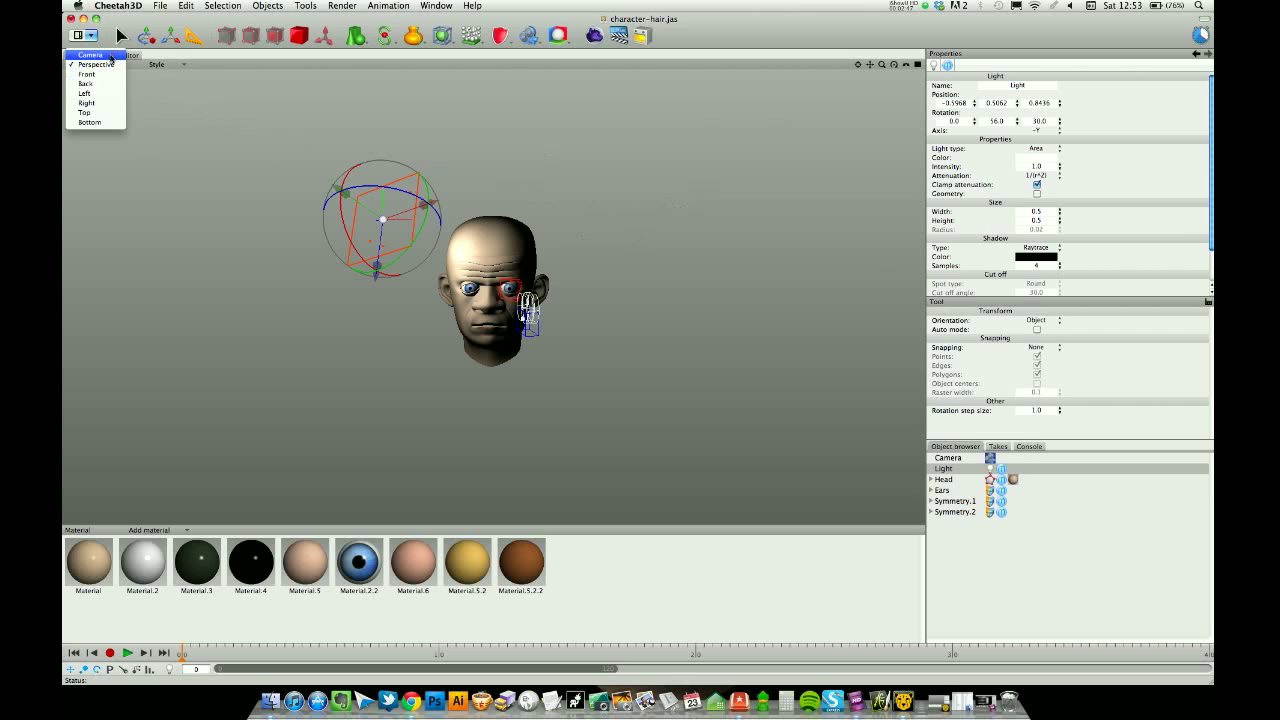
pyautogui.click(110, 55)
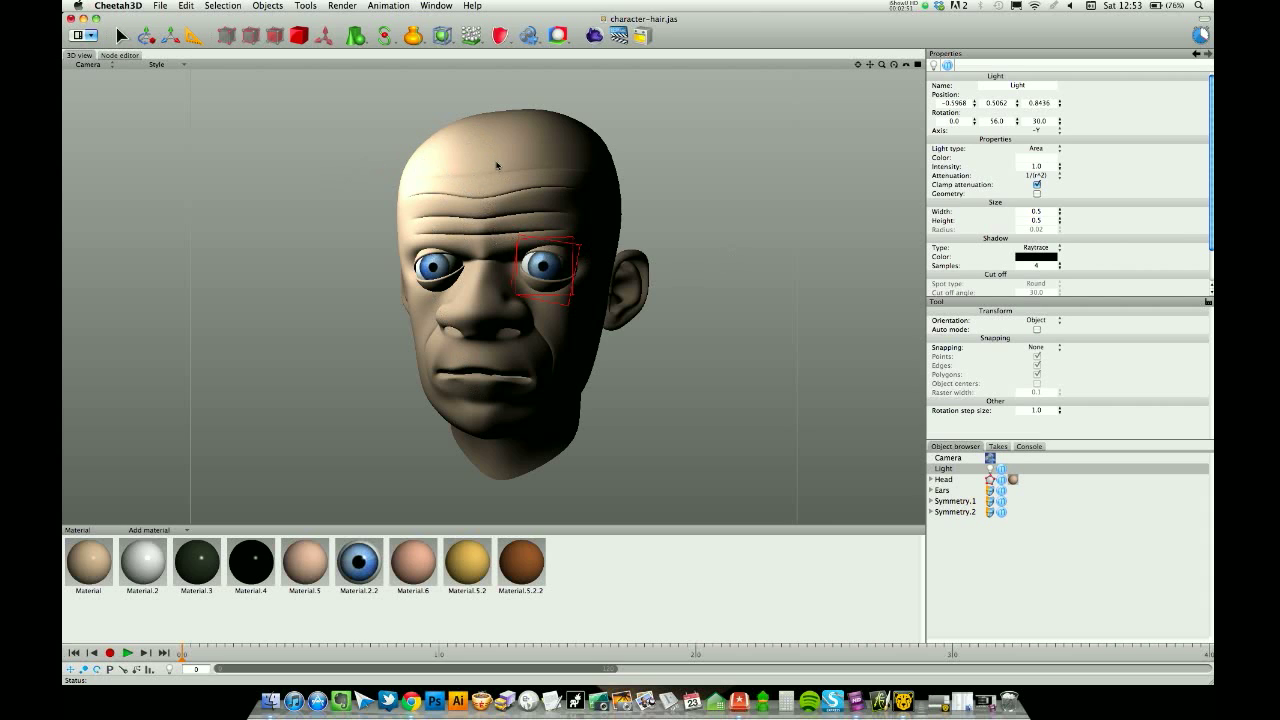
# Step: Rename the light to Key and render the scene
pyautogui.doubleClick(945, 468)
pyautogui.write('Key')
pyautogui.press('Return')
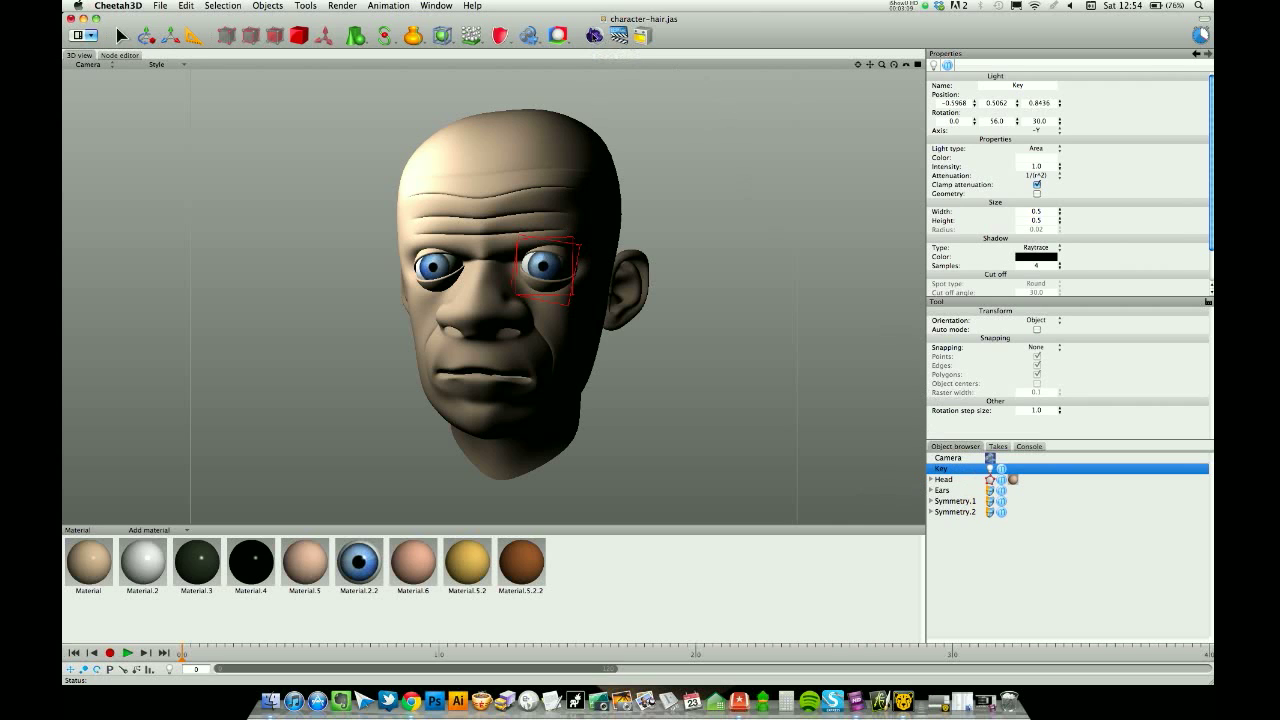
pyautogui.click(594, 36)
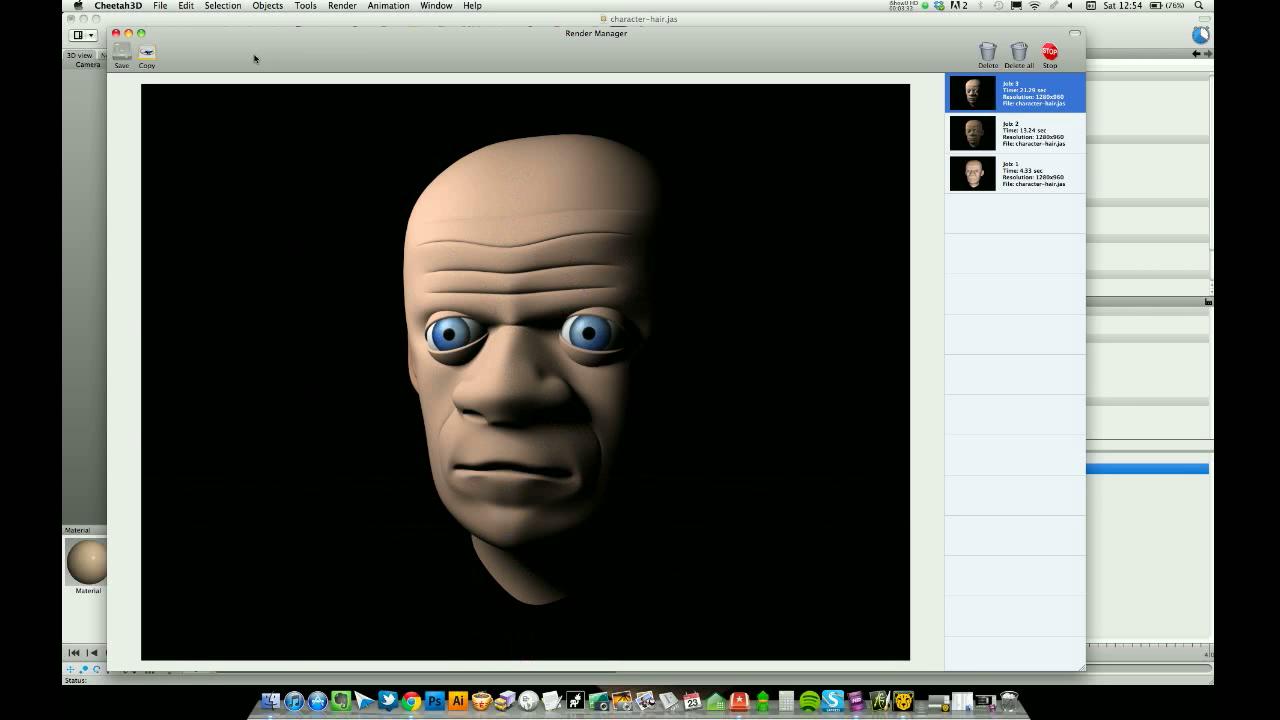
# Step: Compare the flat Job 1 render with the key-lit Job 3, then close the Render Manager
pyautogui.click(1030, 172)
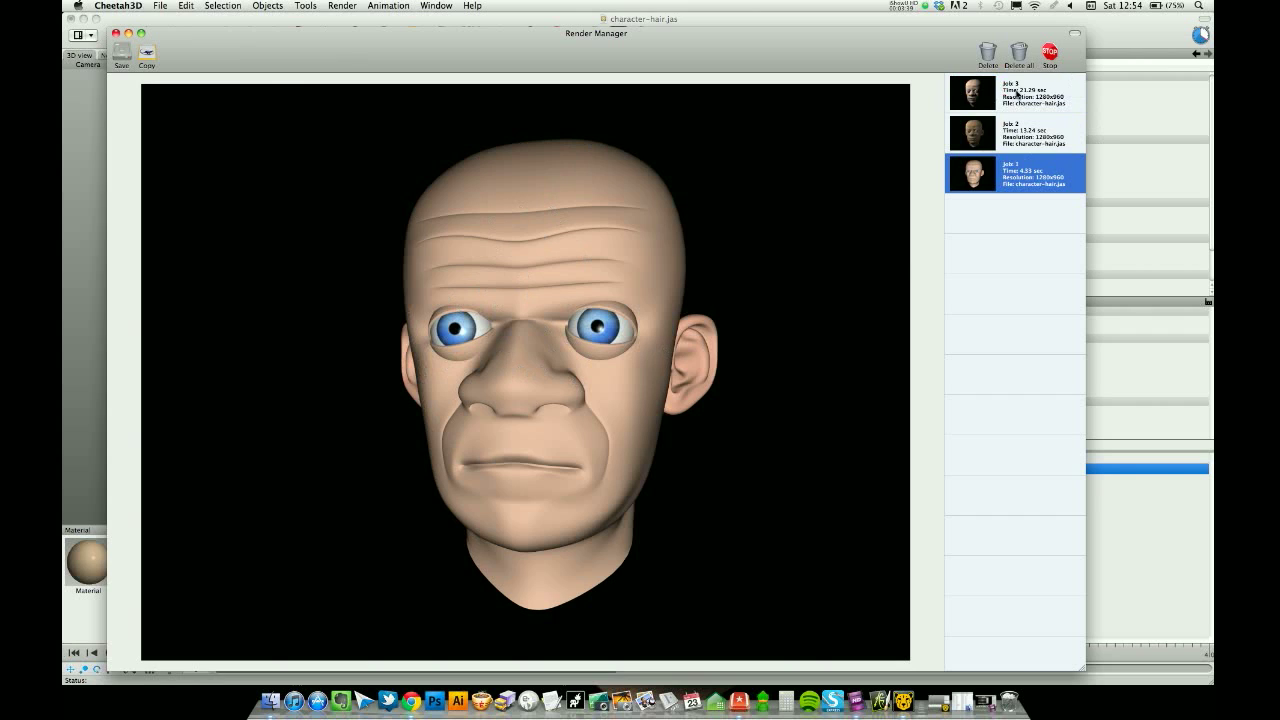
pyautogui.click(1019, 95)
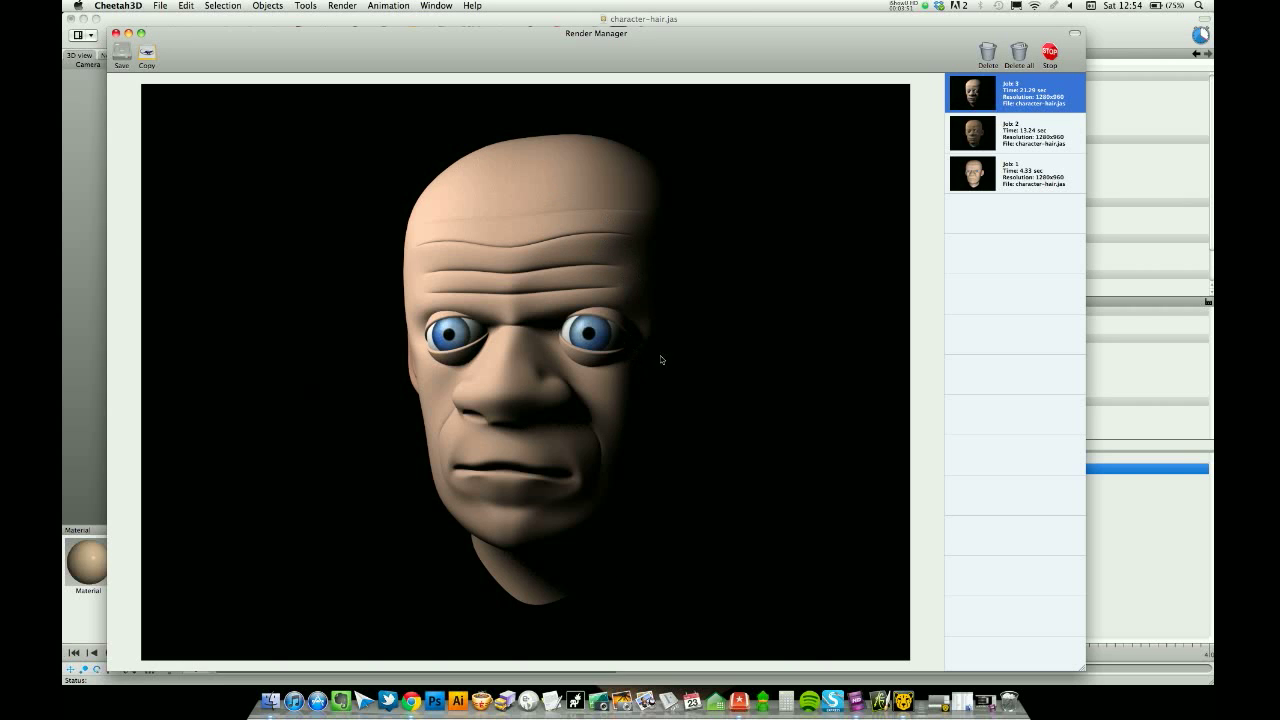
pyautogui.click(116, 35)
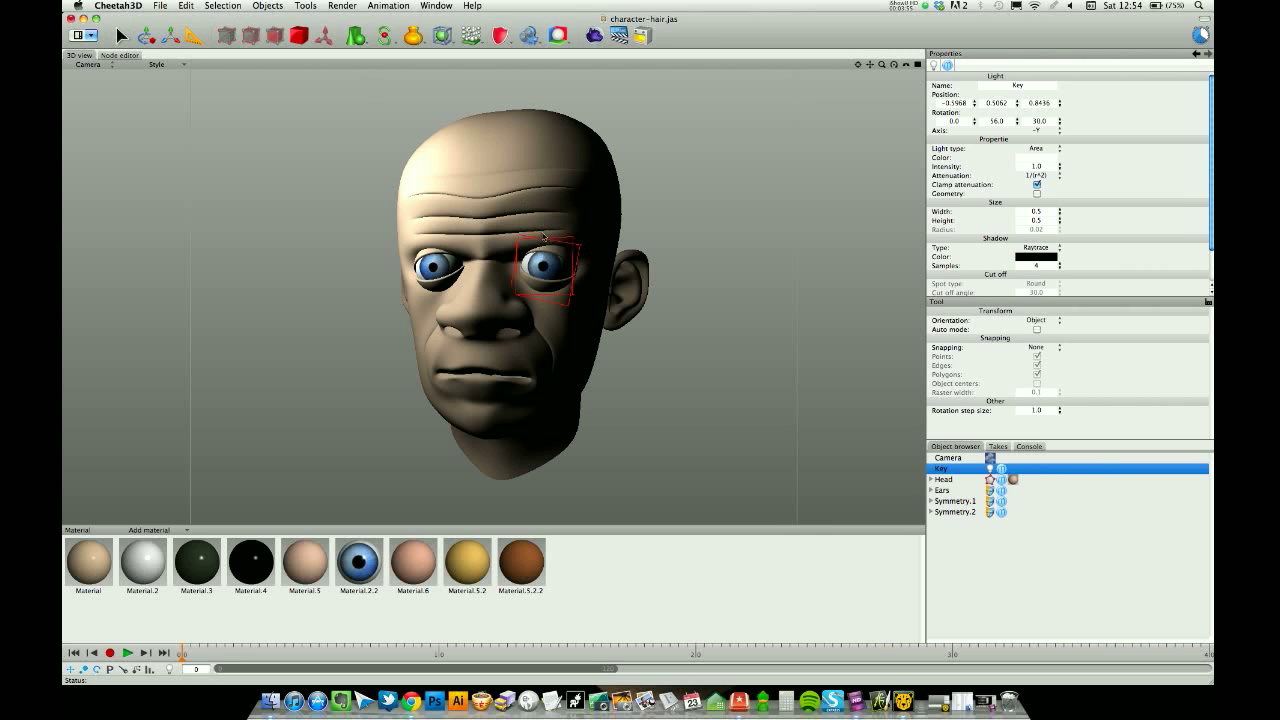
# Step: From a top-down Perspective view, shift the Key light down and to the left
pyautogui.click(100, 65)
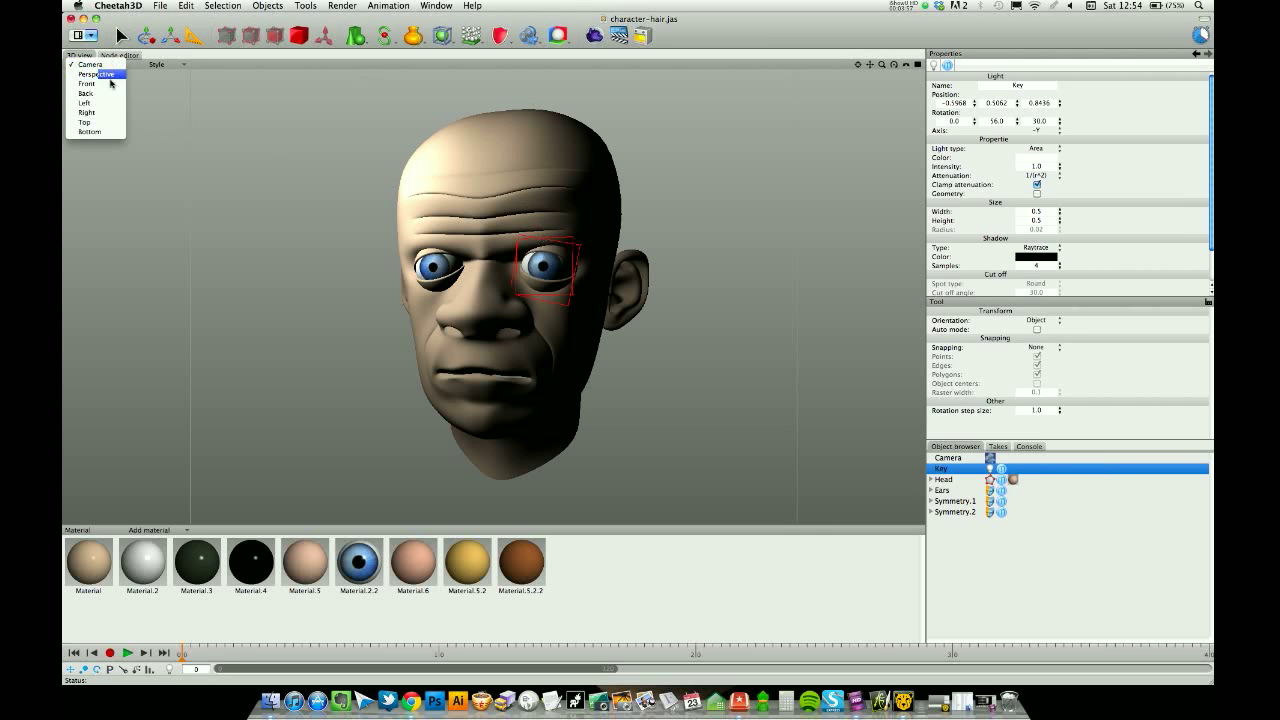
pyautogui.click(95, 77)
pyautogui.moveTo(535, 235); pyautogui.dragTo(480, 380, button='middle')
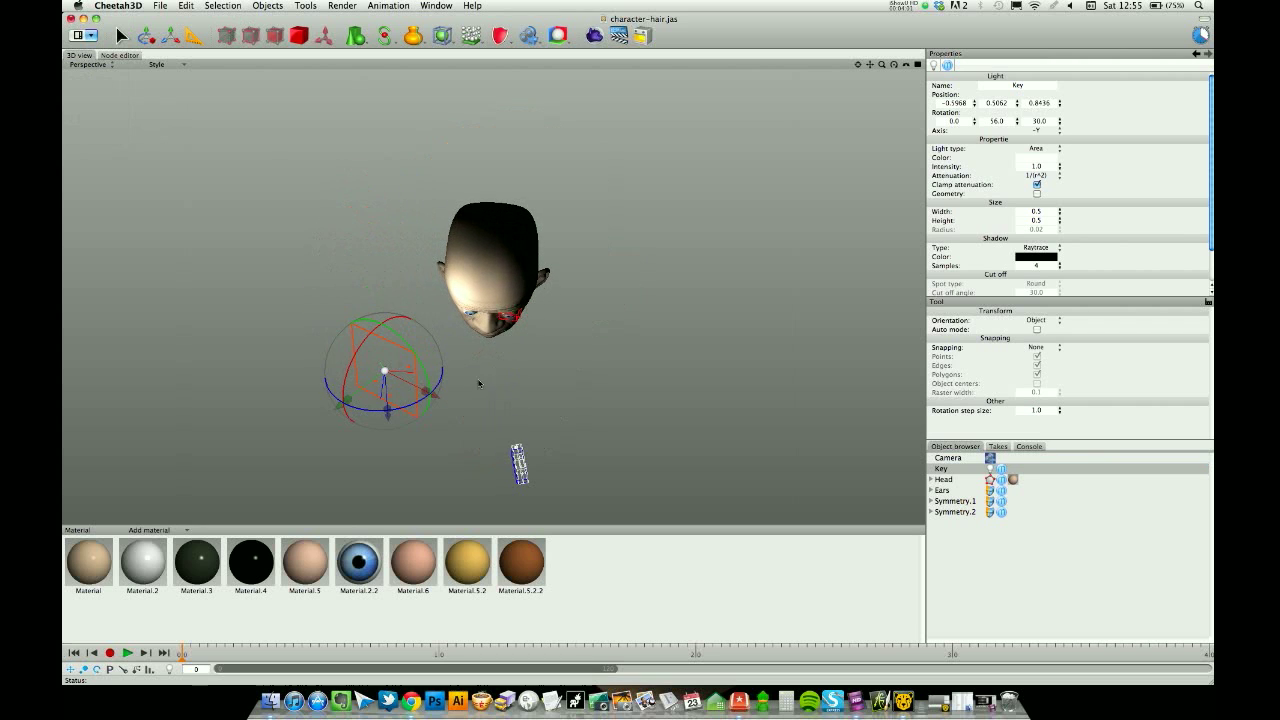
pyautogui.moveTo(435, 398); pyautogui.dragTo(396, 389)
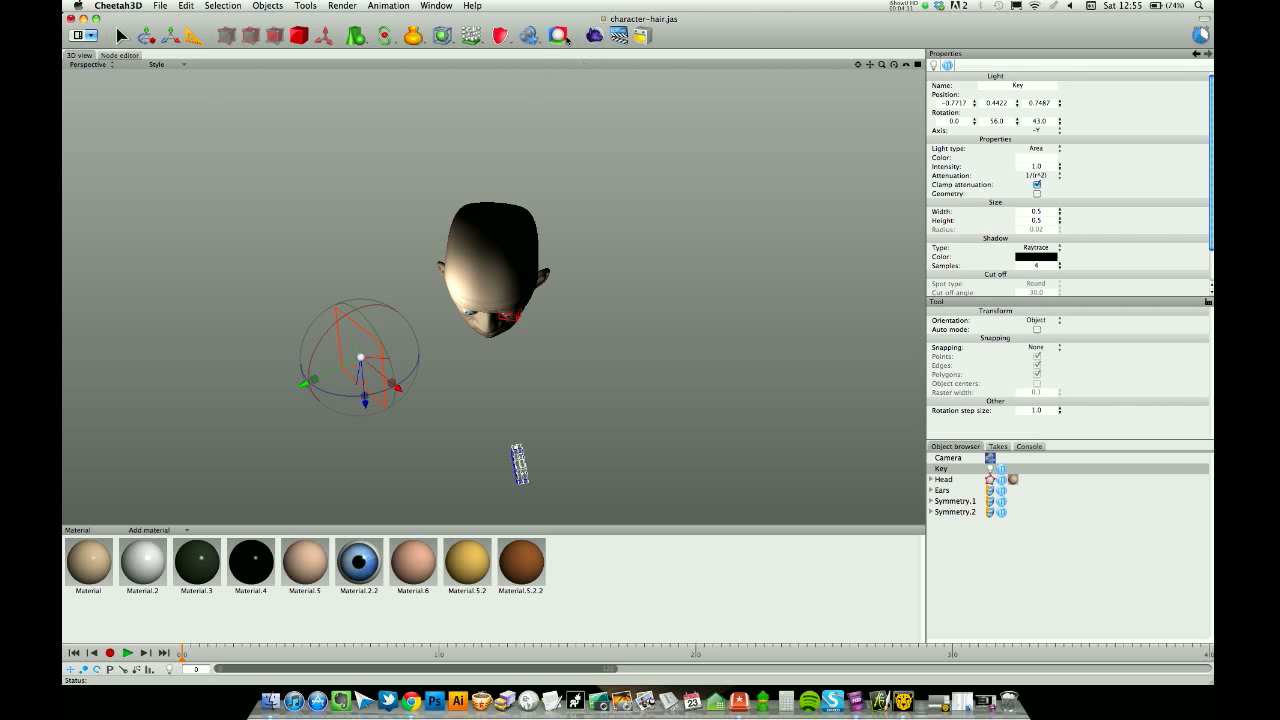
# Step: Add a point light and move it to the right of and in front of the head
pyautogui.click(531, 40)
pyautogui.click(590, 150)
pyautogui.moveTo(581, 301); pyautogui.dragTo(586, 257, button='middle')
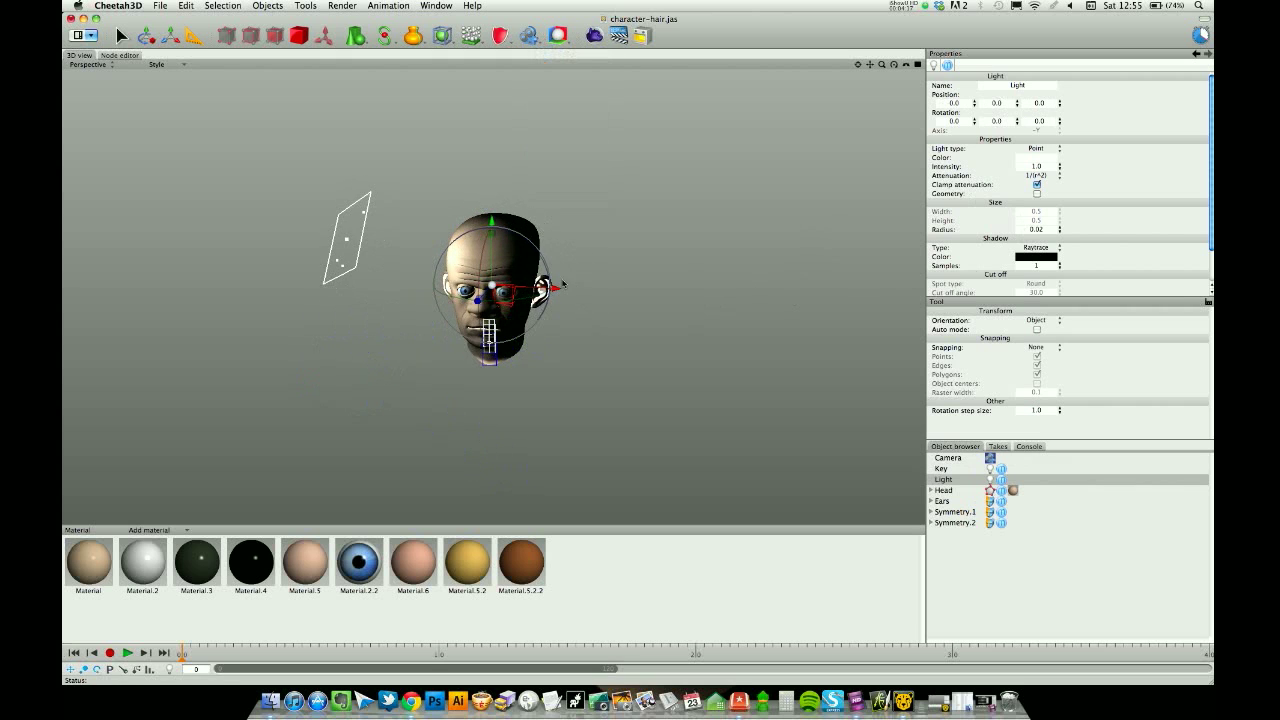
pyautogui.moveTo(560, 291); pyautogui.dragTo(670, 294)
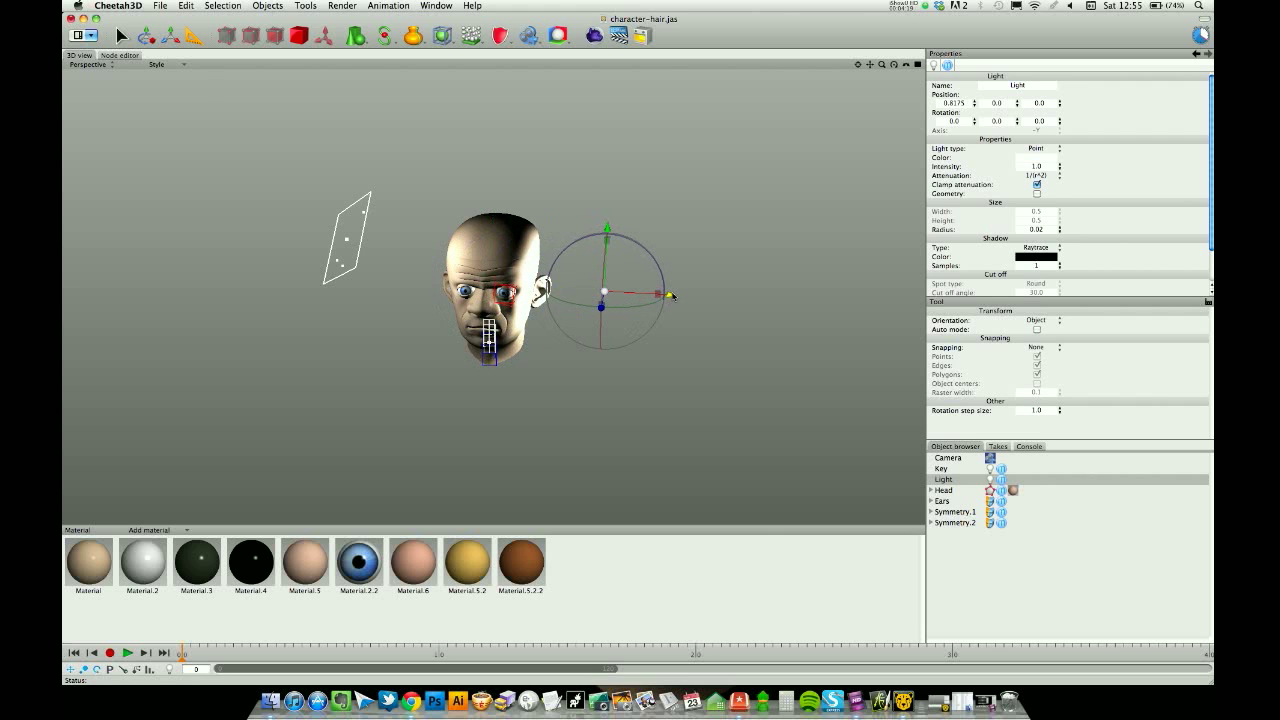
pyautogui.moveTo(560, 300); pyautogui.dragTo(446, 300, button='middle')
pyautogui.moveTo(446, 300); pyautogui.dragTo(316, 310)
pyautogui.moveTo(384, 236); pyautogui.dragTo(389, 212)
pyautogui.moveTo(389, 212); pyautogui.dragTo(531, 277, button='middle')
# Step: Rename the new point light to Fill
pyautogui.click(944, 479)
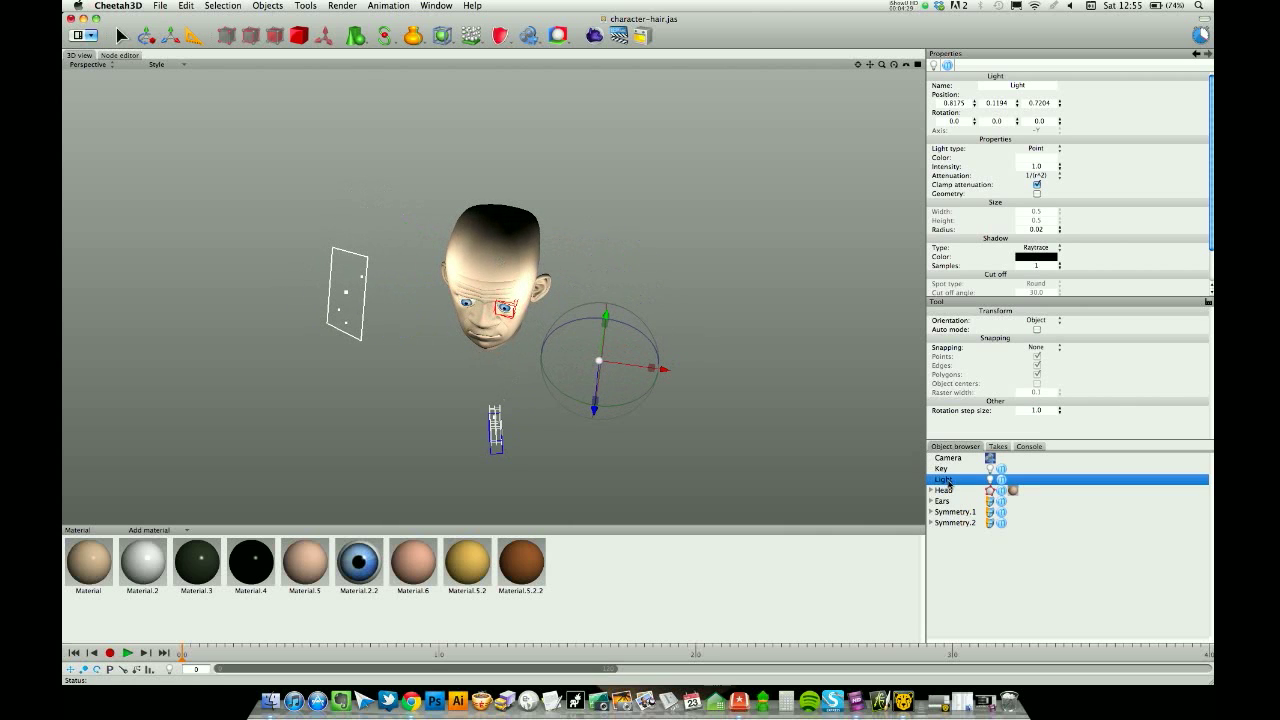
pyautogui.click(946, 480)
pyautogui.write('Fill')
pyautogui.press('Return')
# Step: Fine-tune the Fill light's position to 0.8962, 0.2675, 0.5248, opposite the Key light
pyautogui.moveTo(610, 314); pyautogui.dragTo(620, 232)
pyautogui.moveTo(620, 232); pyautogui.dragTo(651, 249, button='middle')
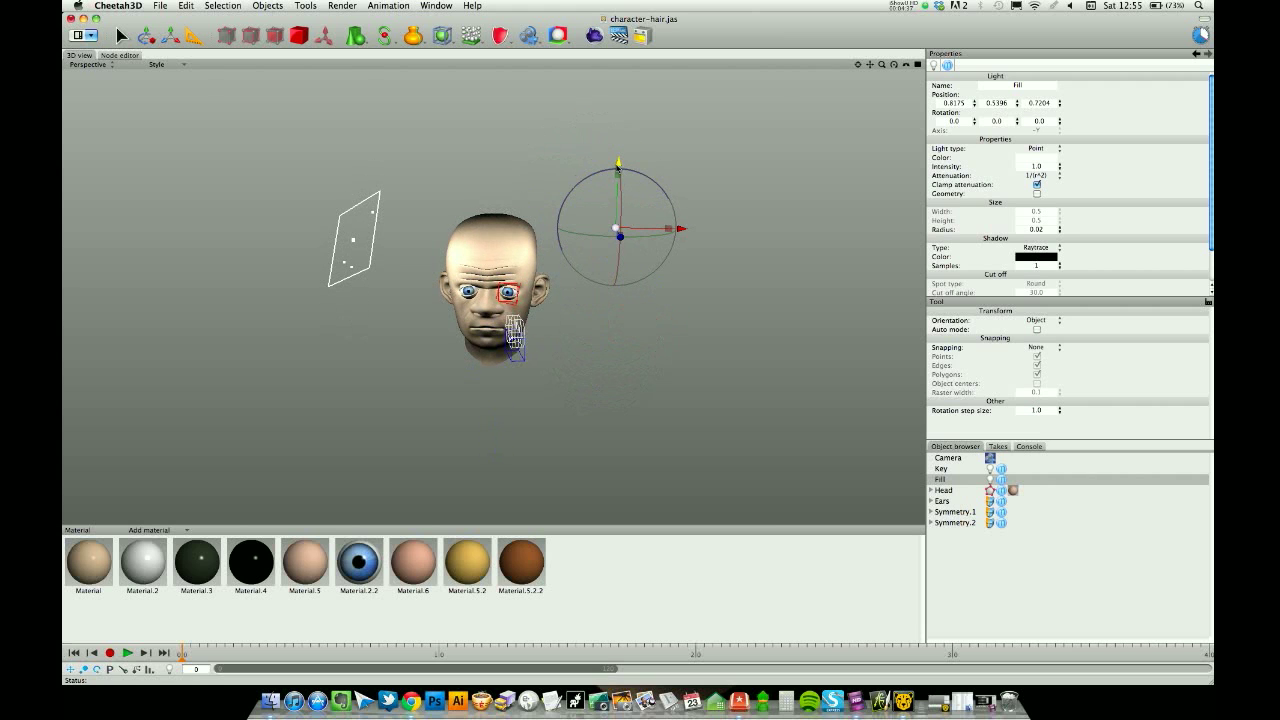
pyautogui.moveTo(620, 164); pyautogui.dragTo(626, 205)
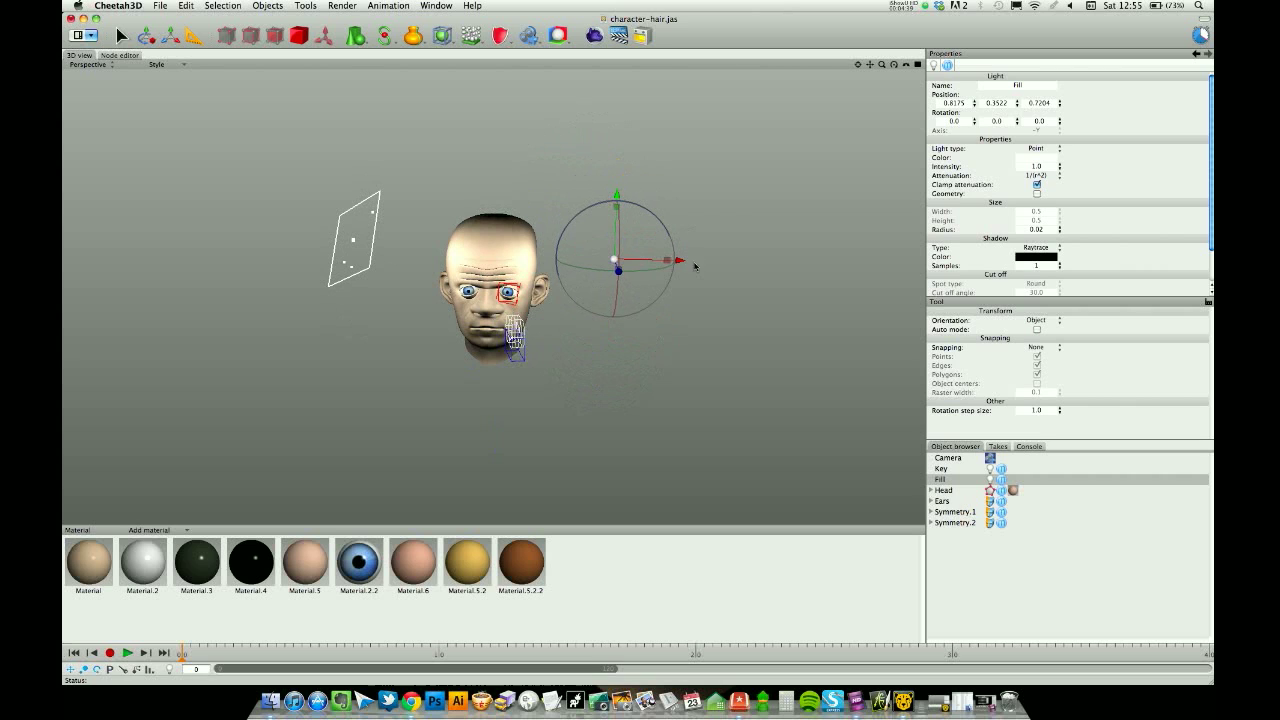
pyautogui.moveTo(682, 263); pyautogui.dragTo(696, 262)
pyautogui.moveTo(731, 209); pyautogui.dragTo(668, 205, button='middle')
pyautogui.moveTo(450, 184); pyautogui.dragTo(451, 201)
pyautogui.moveTo(602, 258); pyautogui.dragTo(631, 389, button='middle')
pyautogui.moveTo(598, 449); pyautogui.dragTo(601, 419)
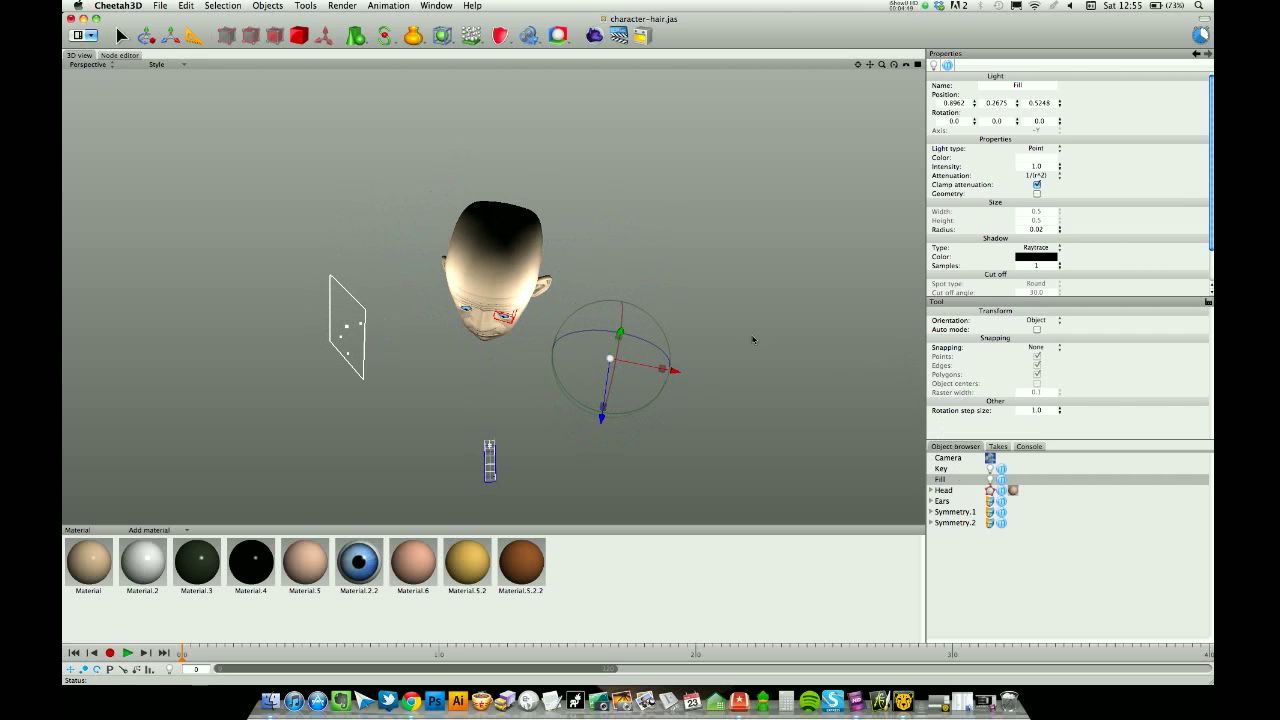
pyautogui.moveTo(754, 337); pyautogui.dragTo(692, 242, button='middle')
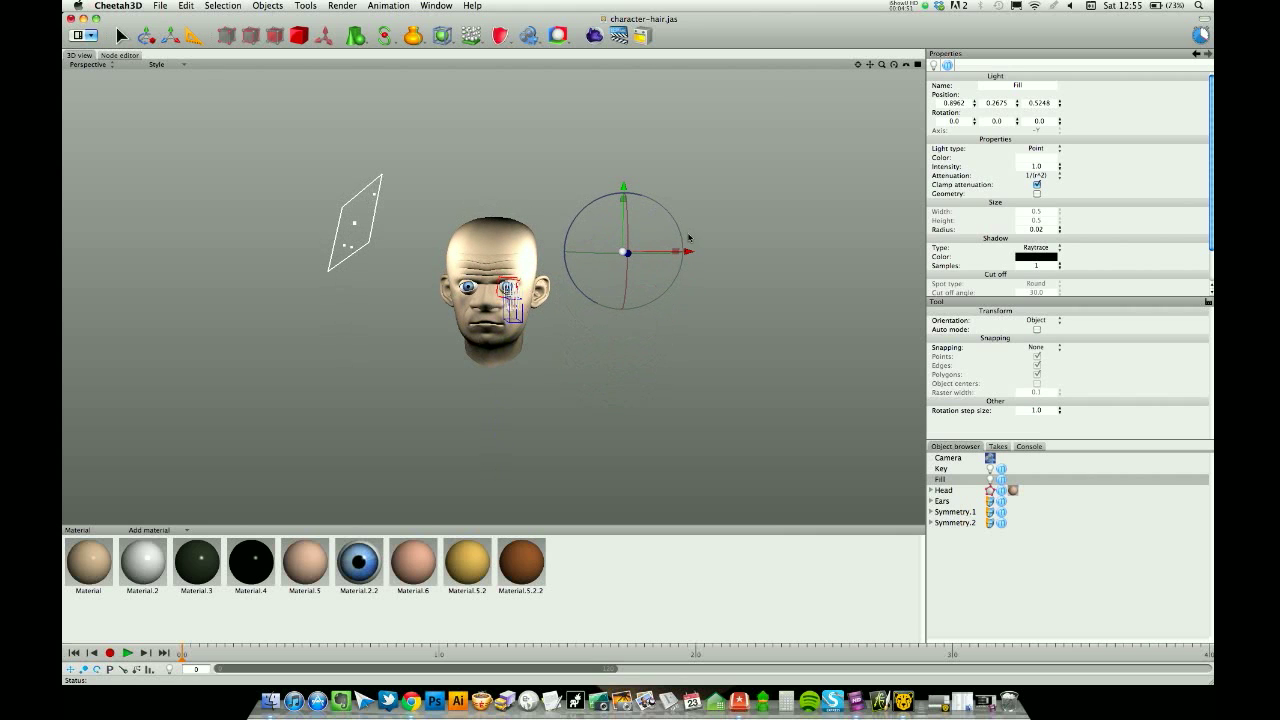
# Step: View through the scene camera and lower the Fill light's intensity from 1.0 to 0.25
pyautogui.click(88, 66)
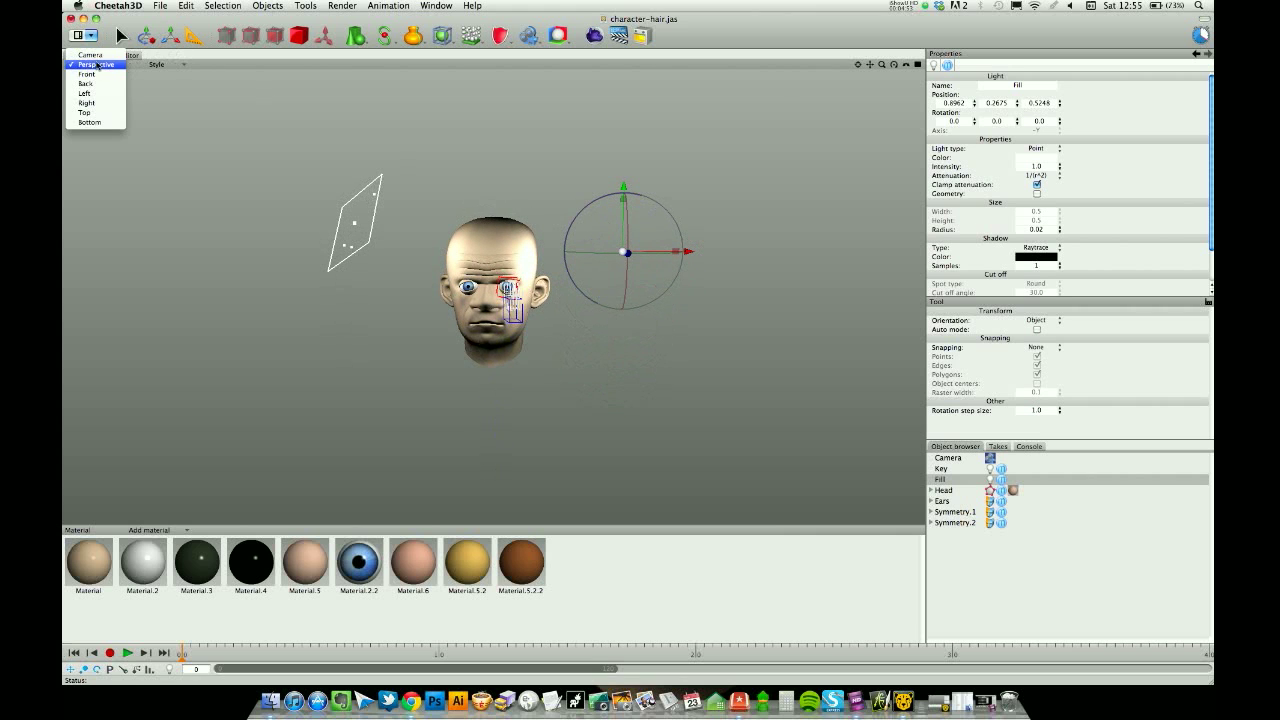
pyautogui.click(100, 57)
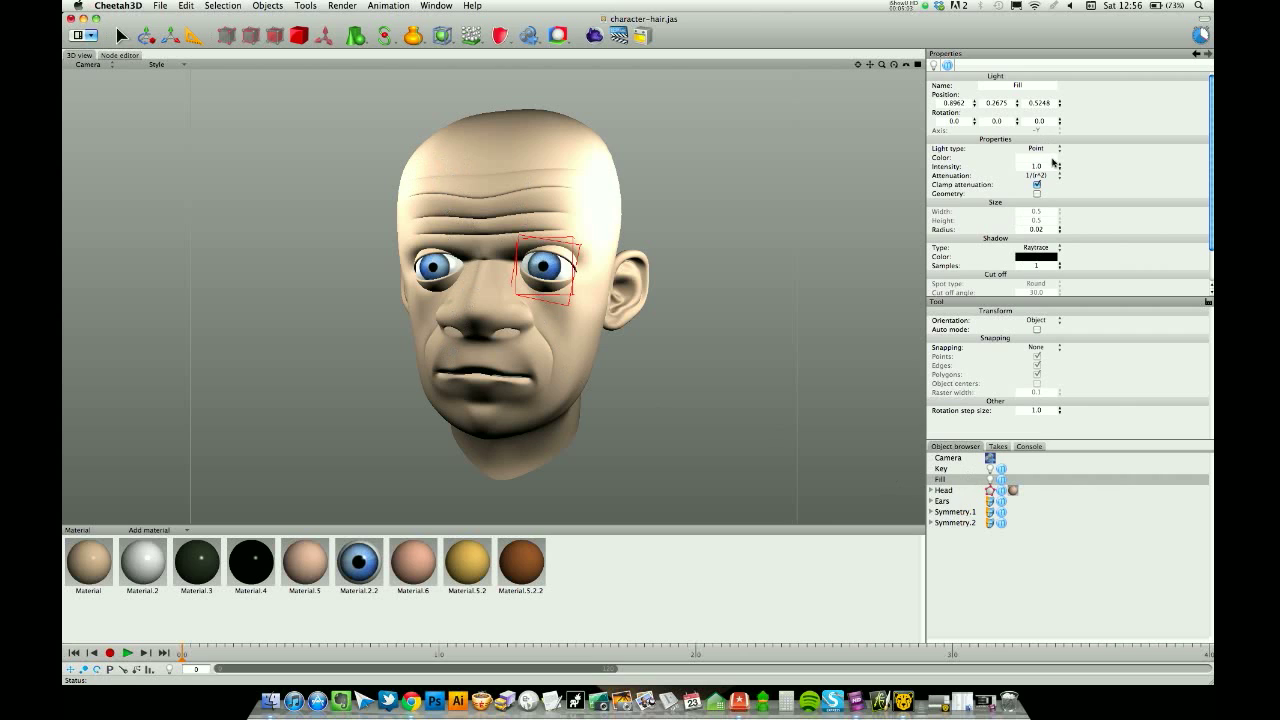
pyautogui.moveTo(1061, 168); pyautogui.dragTo(1065, 206)
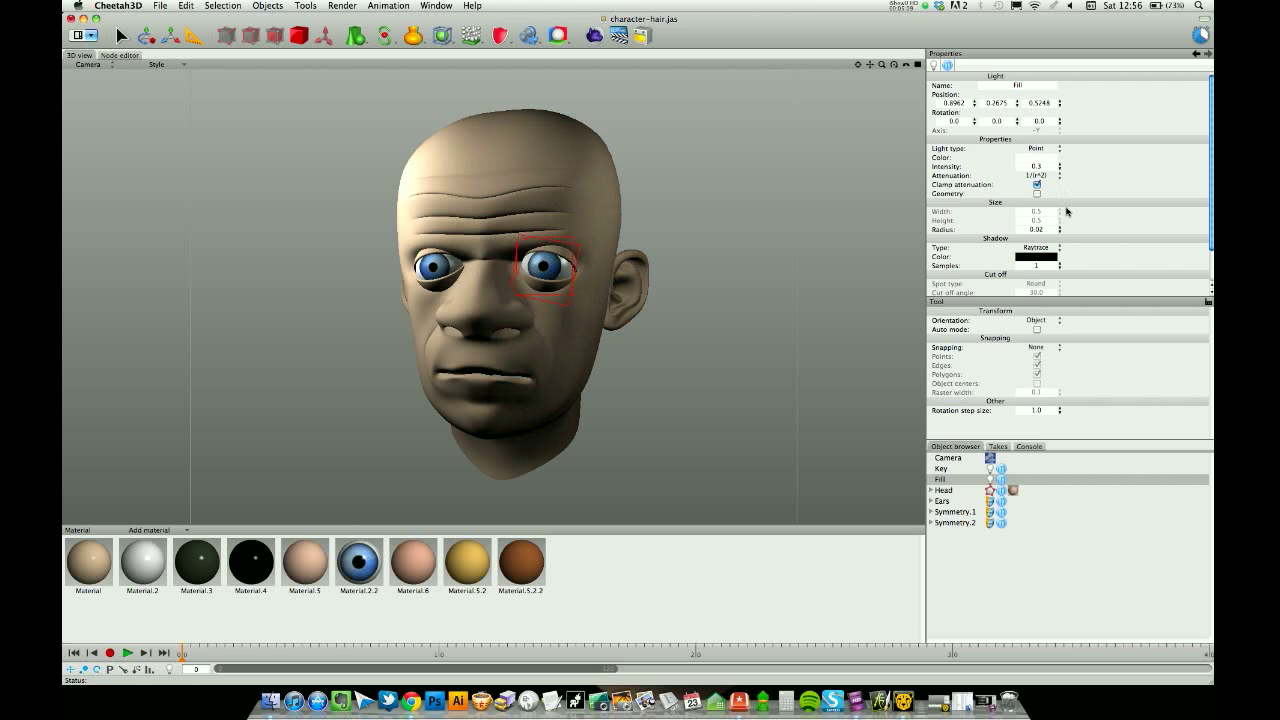
pyautogui.moveTo(1066, 210); pyautogui.dragTo(1066, 215)
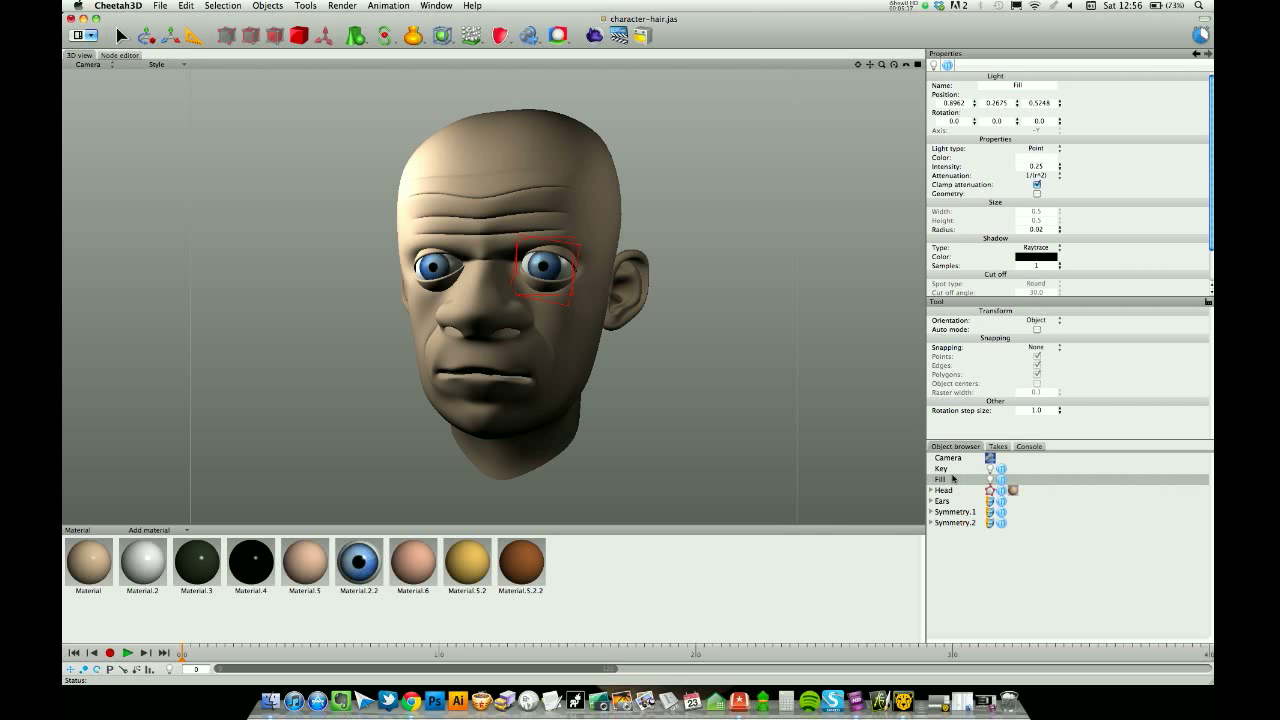
# Step: Uncheck the Key light's Visible in editor and Visible in renderer options
pyautogui.click(1001, 469)
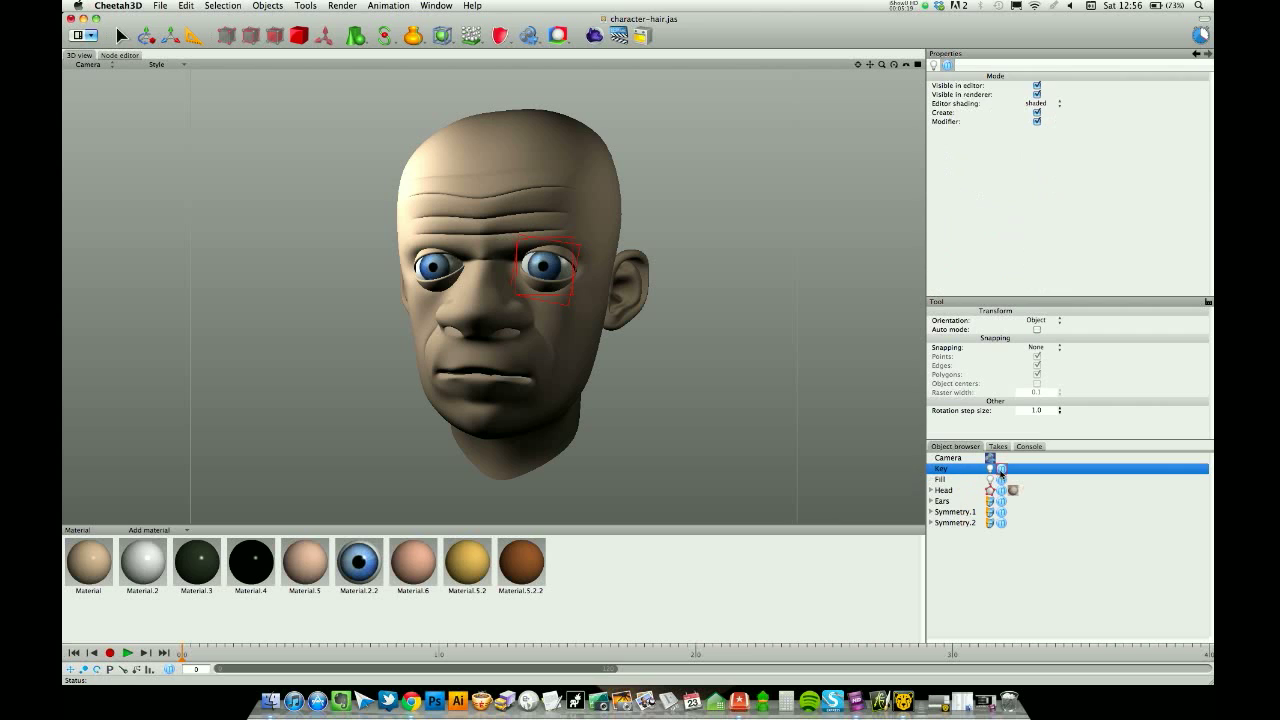
pyautogui.click(1037, 86)
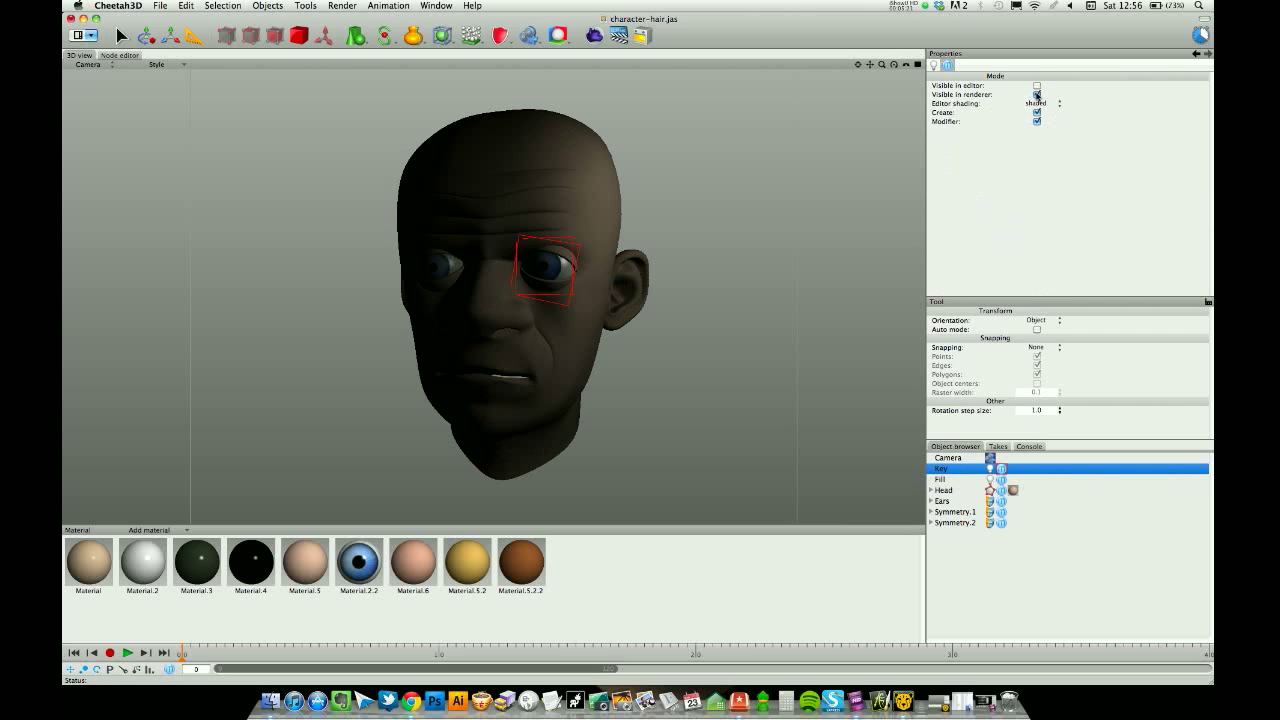
pyautogui.click(1037, 95)
pyautogui.click(709, 210)
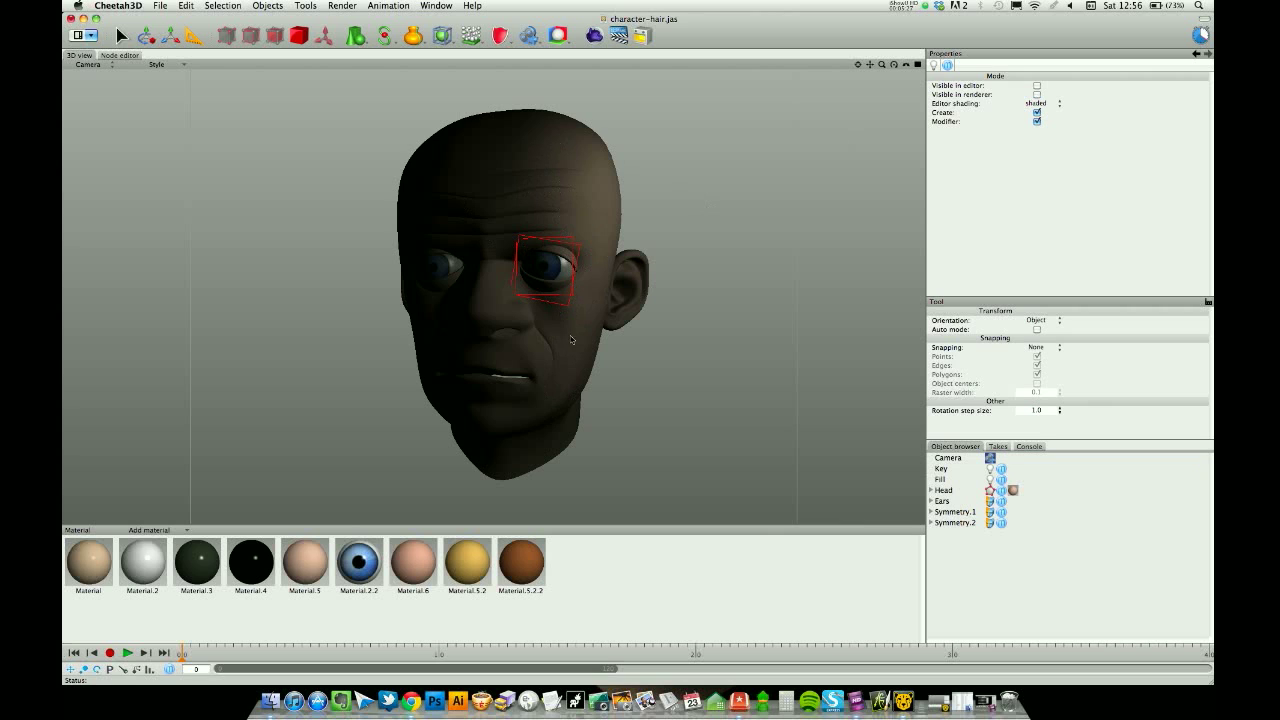
# Step: Render the head, compare Job 4 with Job 3, and close the Render Manager
pyautogui.click(594, 36)
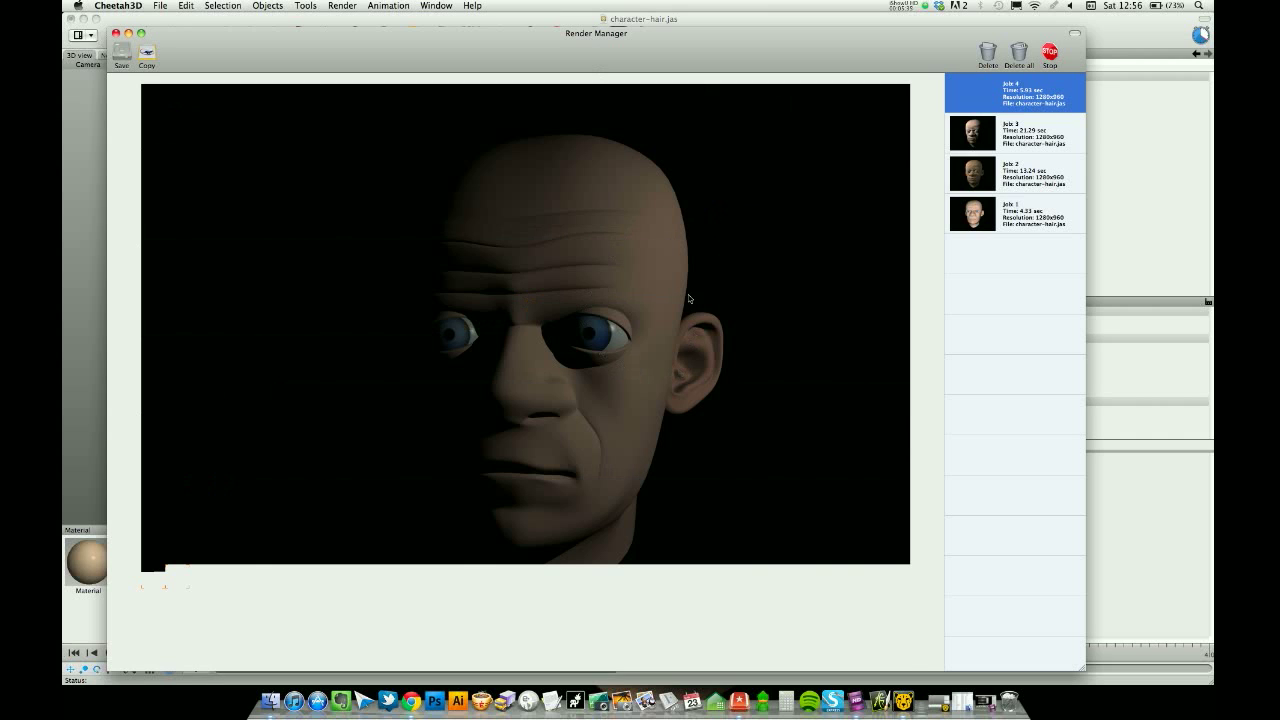
pyautogui.press('Down')
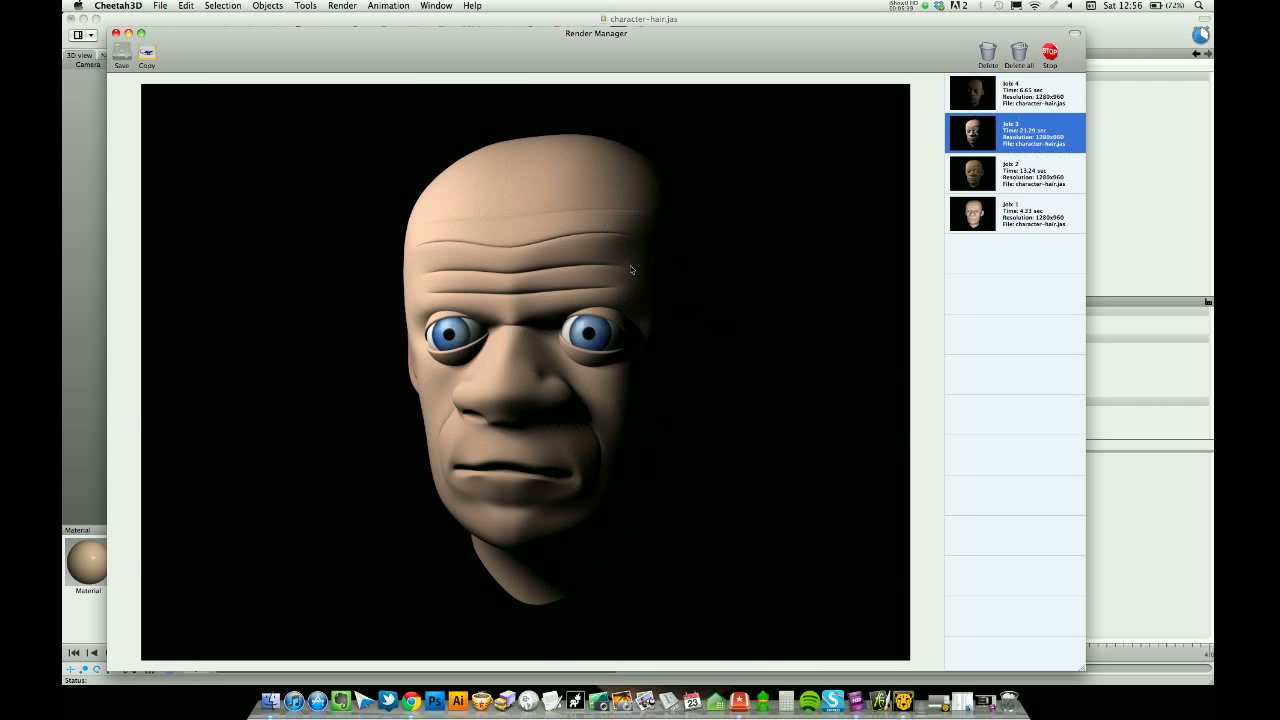
pyautogui.click(1013, 97)
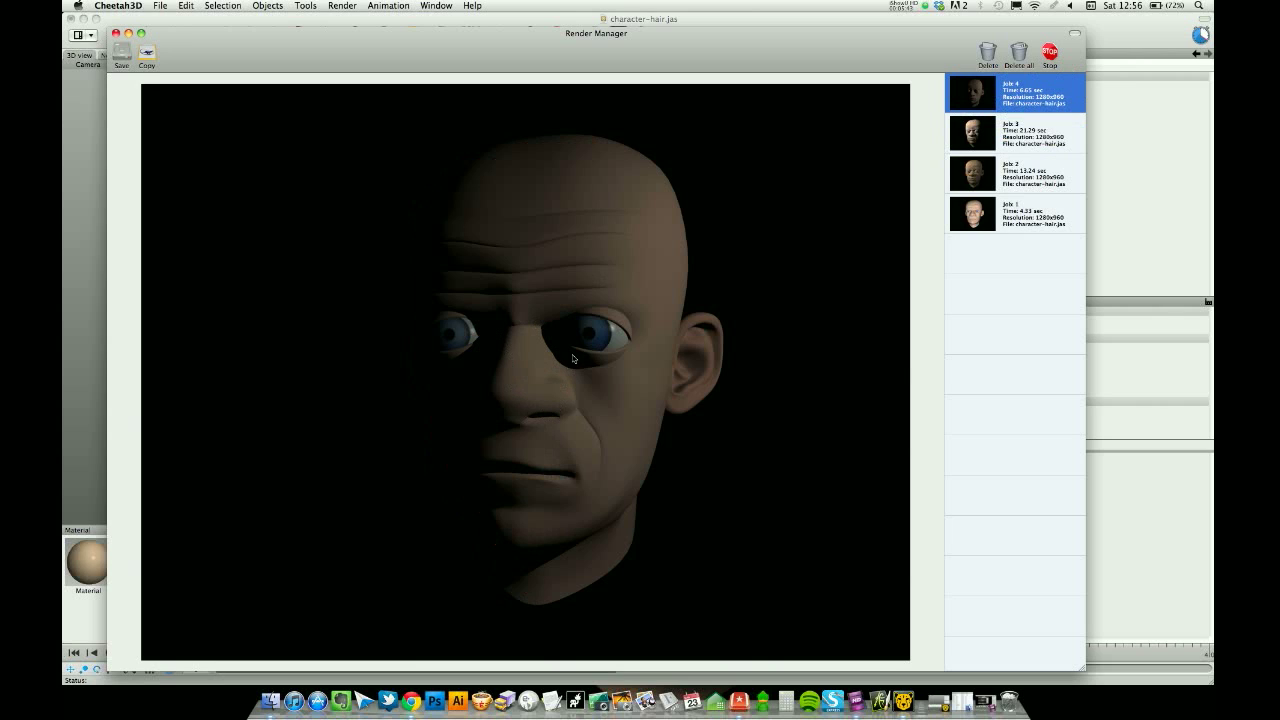
pyautogui.click(116, 34)
# Step: Set the Fill light's Shadow Type to None and briefly check the render results window
pyautogui.click(947, 480)
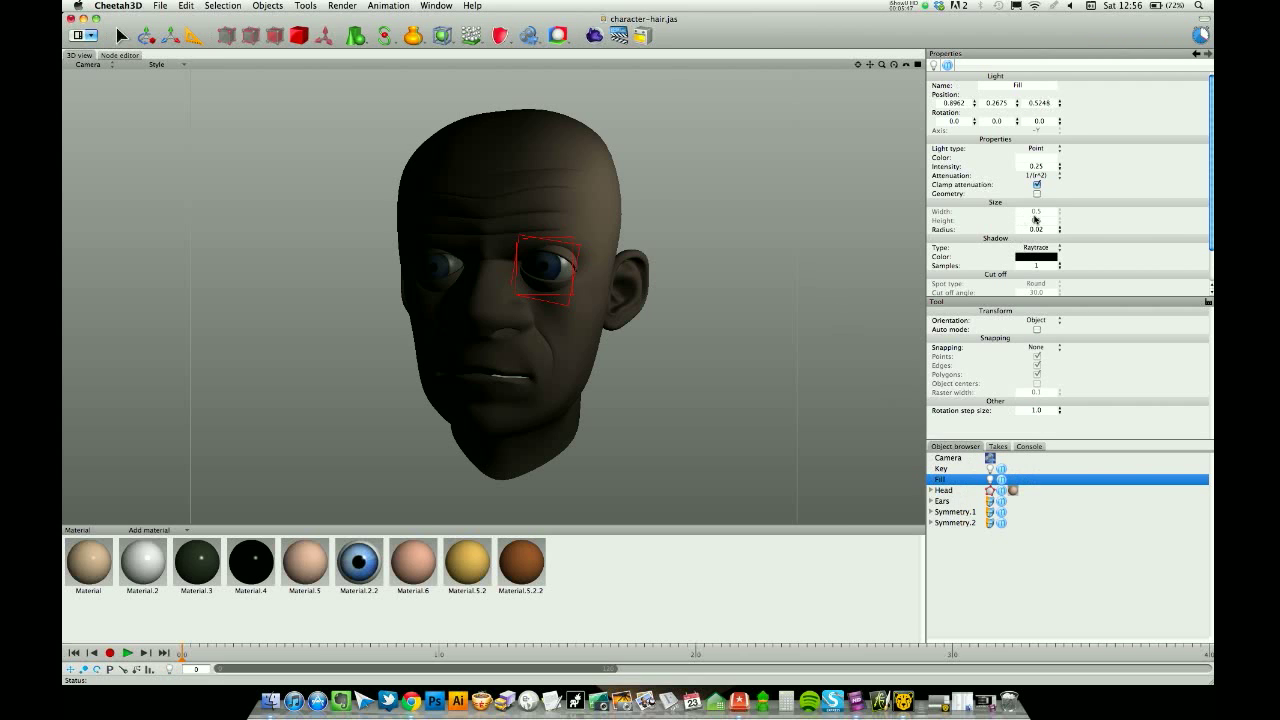
pyautogui.click(1047, 250)
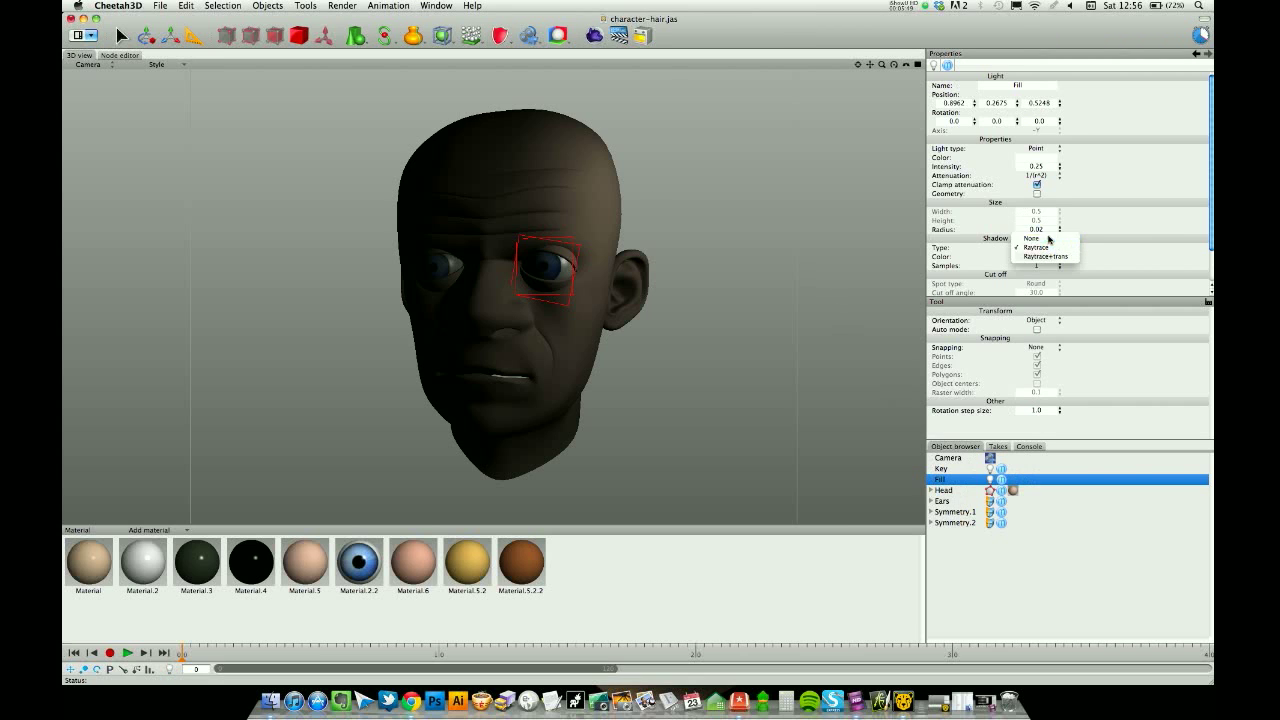
pyautogui.click(1045, 239)
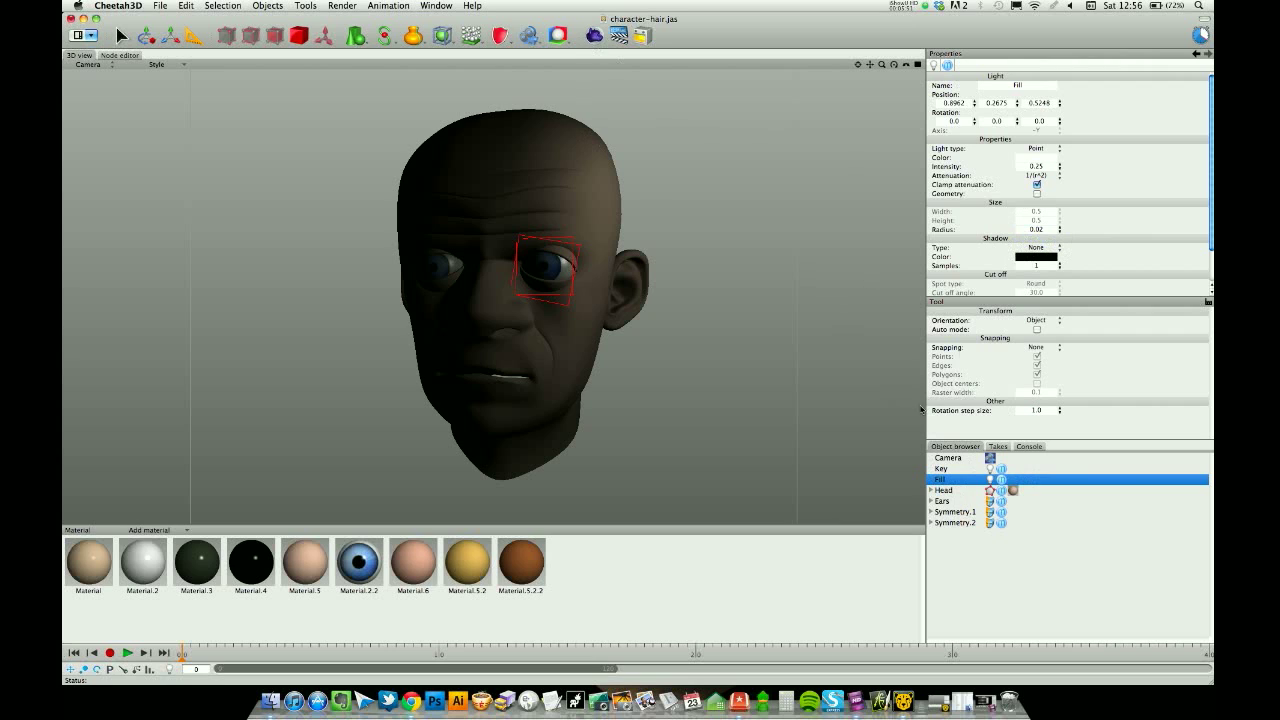
pyautogui.click(342, 5)
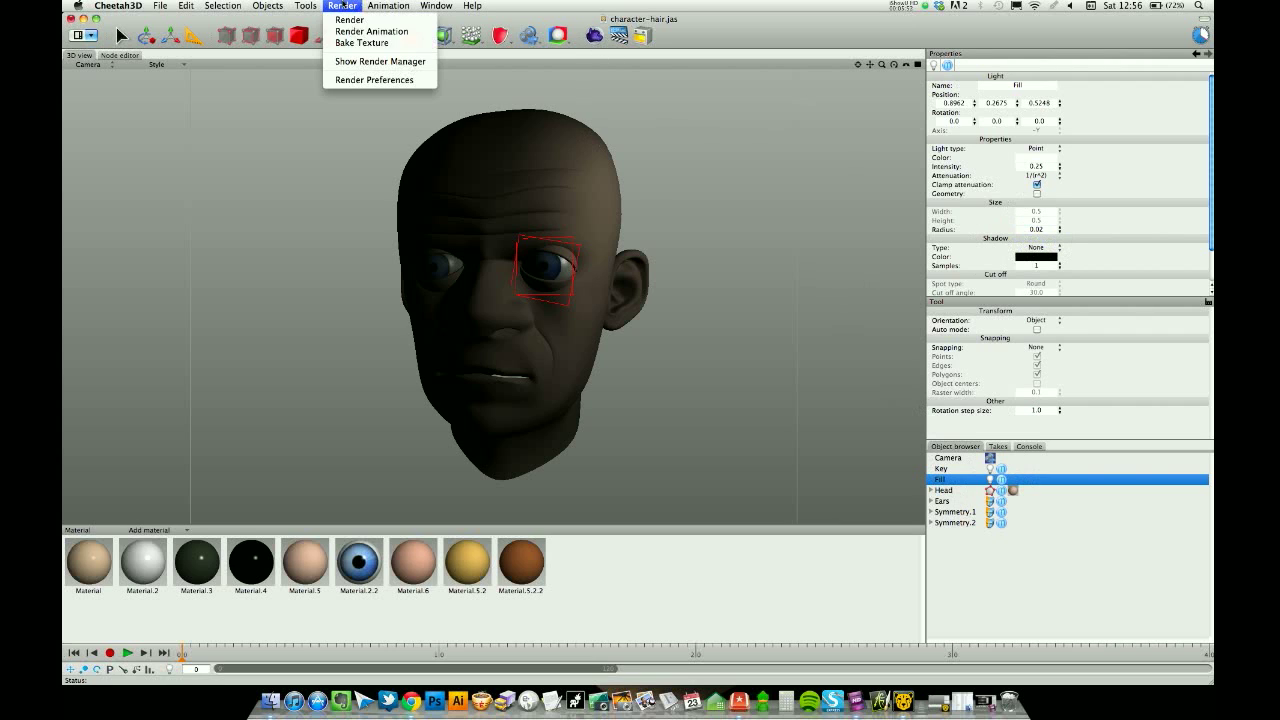
pyautogui.click(345, 62)
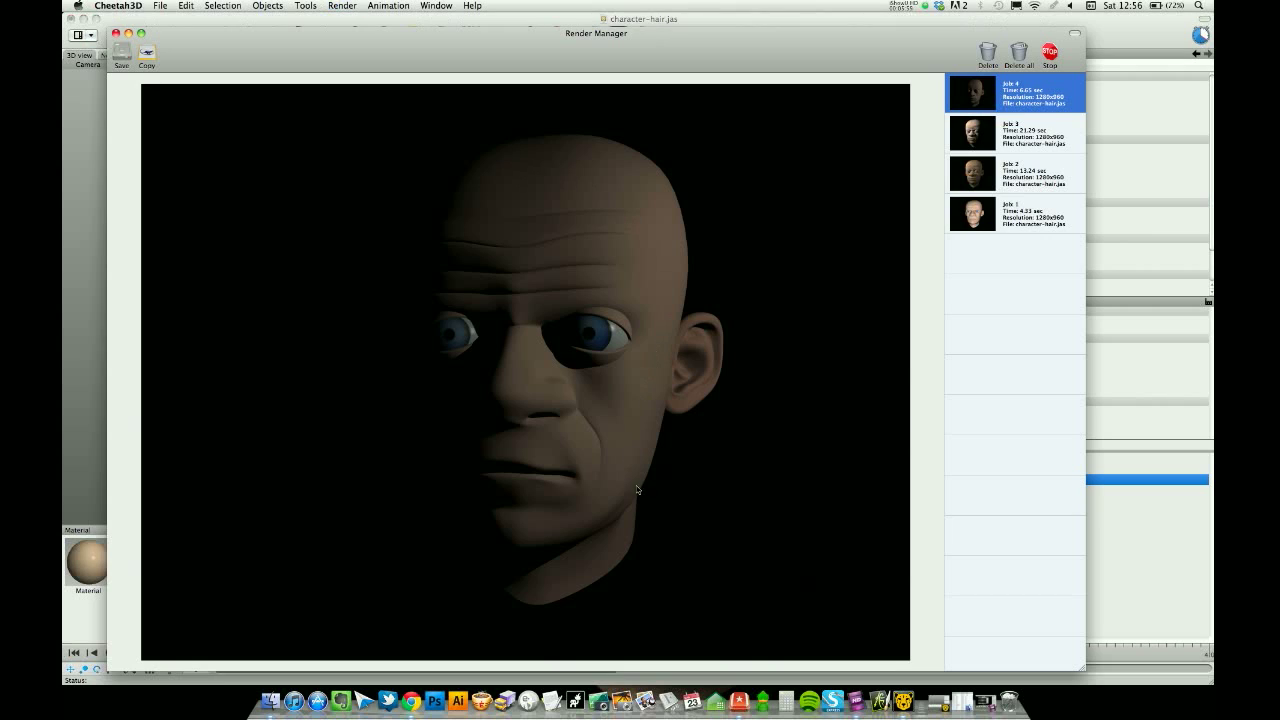
pyautogui.click(116, 33)
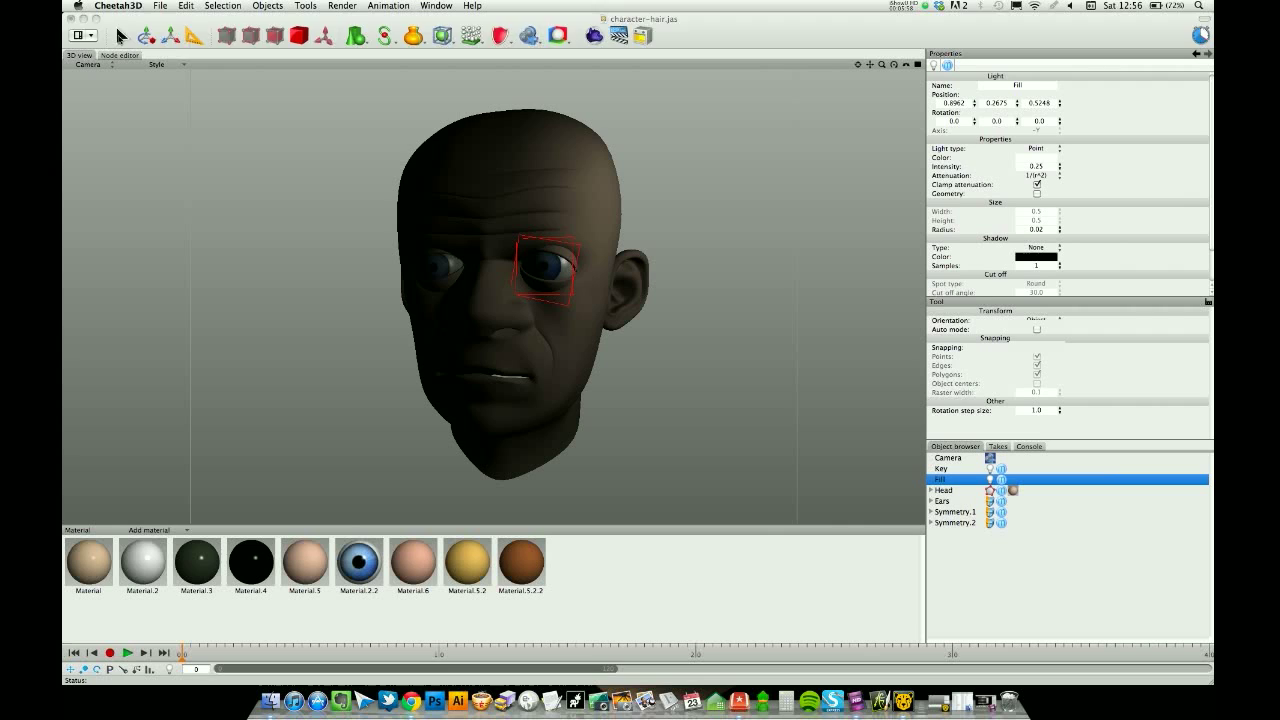
# Step: Lower the Fill light's intensity to 0.2 and render a fill-only Job 5 test image
pyautogui.moveTo(1058, 170); pyautogui.dragTo(1061, 174)
pyautogui.click(1060, 170)
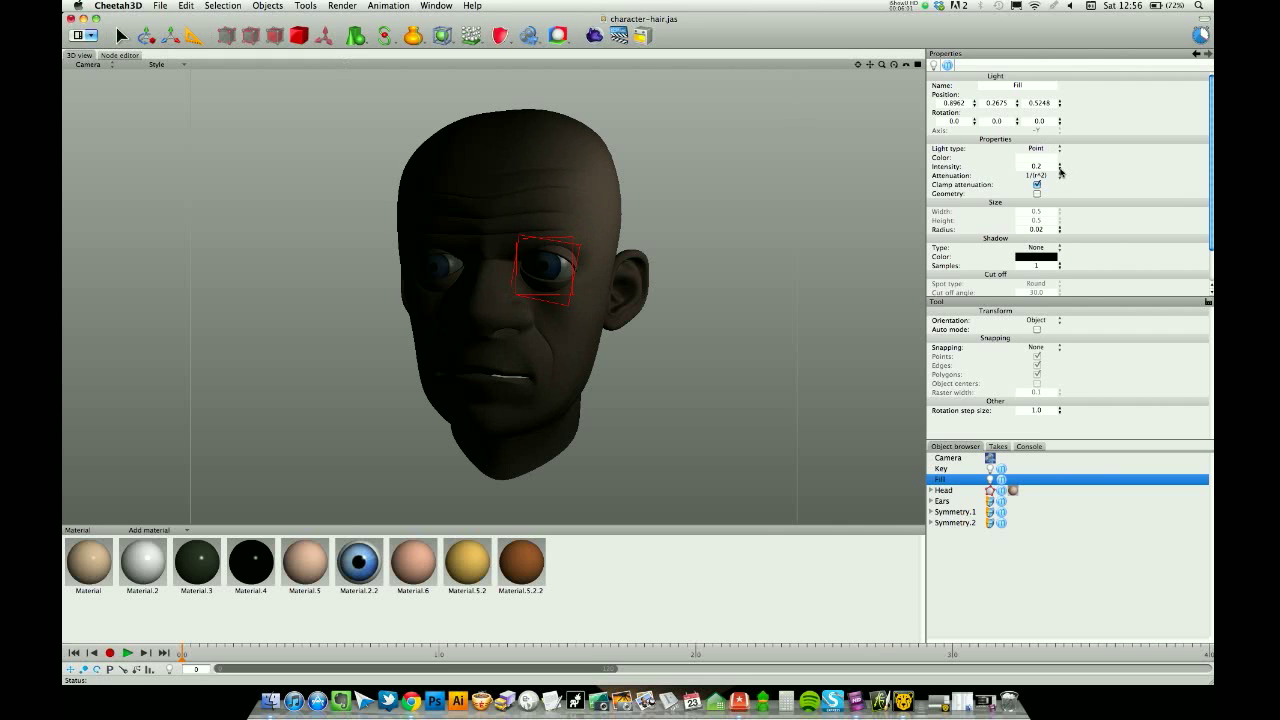
pyautogui.click(680, 197)
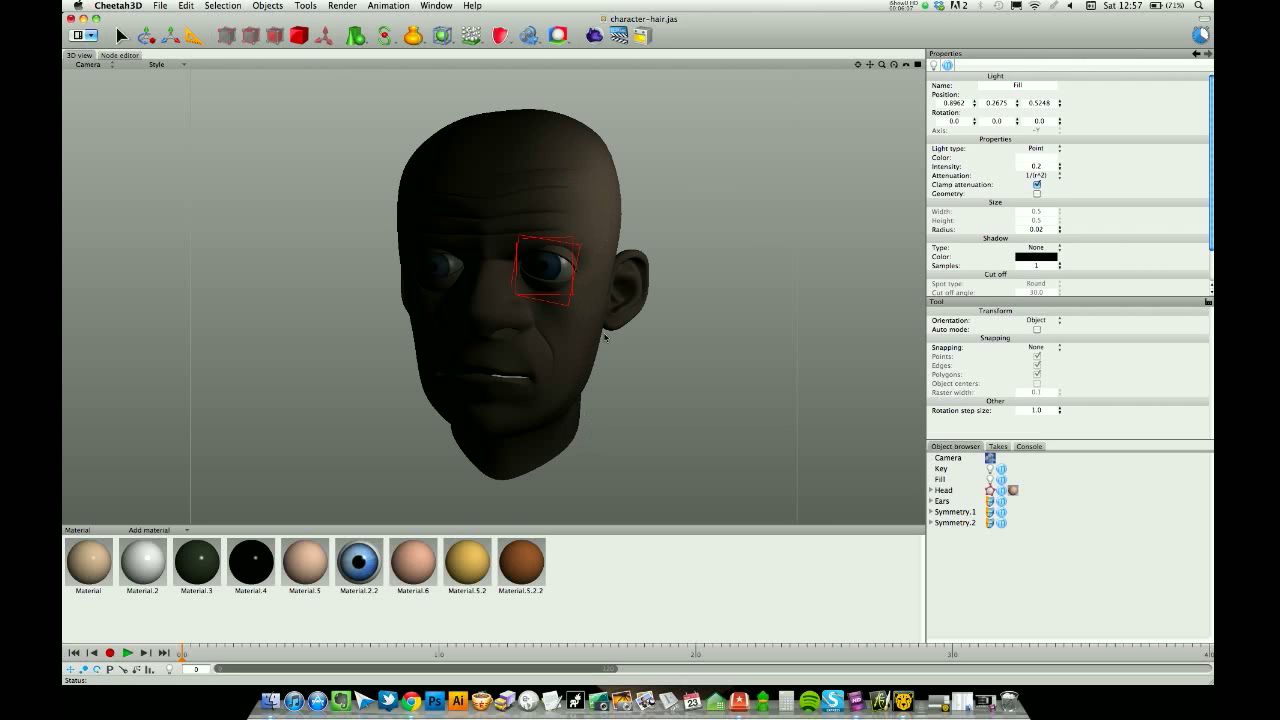
pyautogui.click(591, 44)
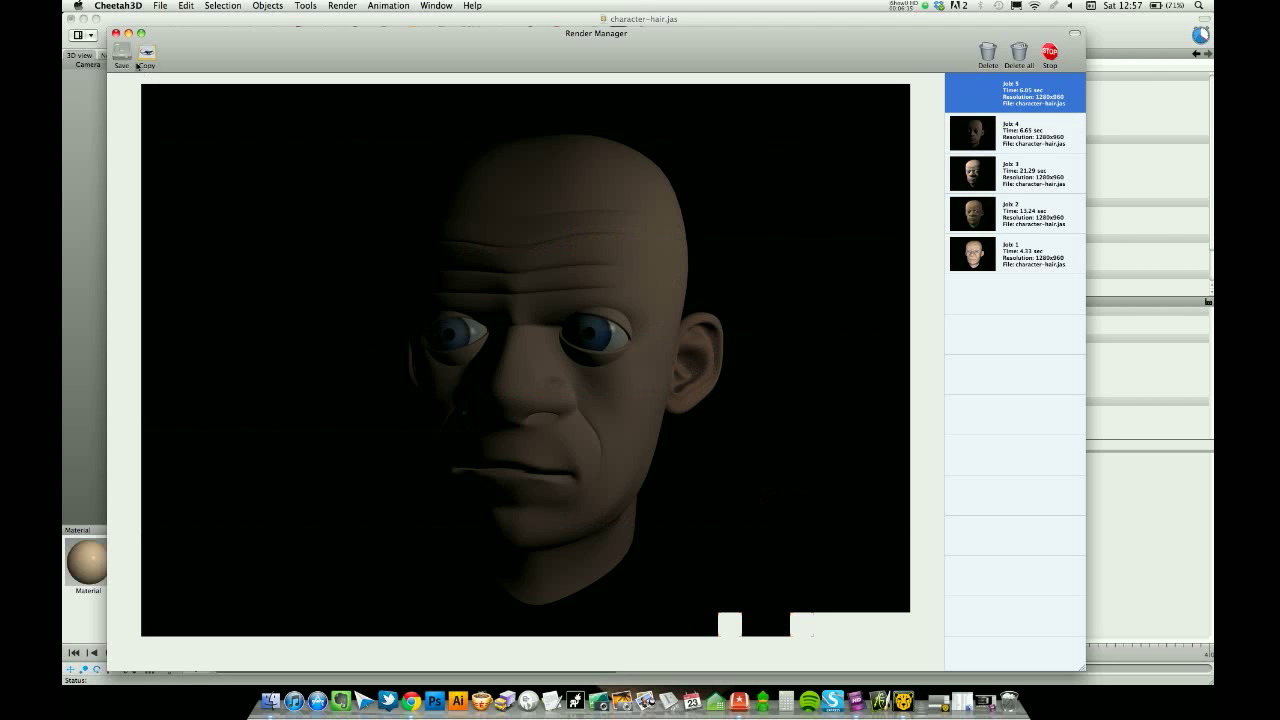
pyautogui.press('super+w')
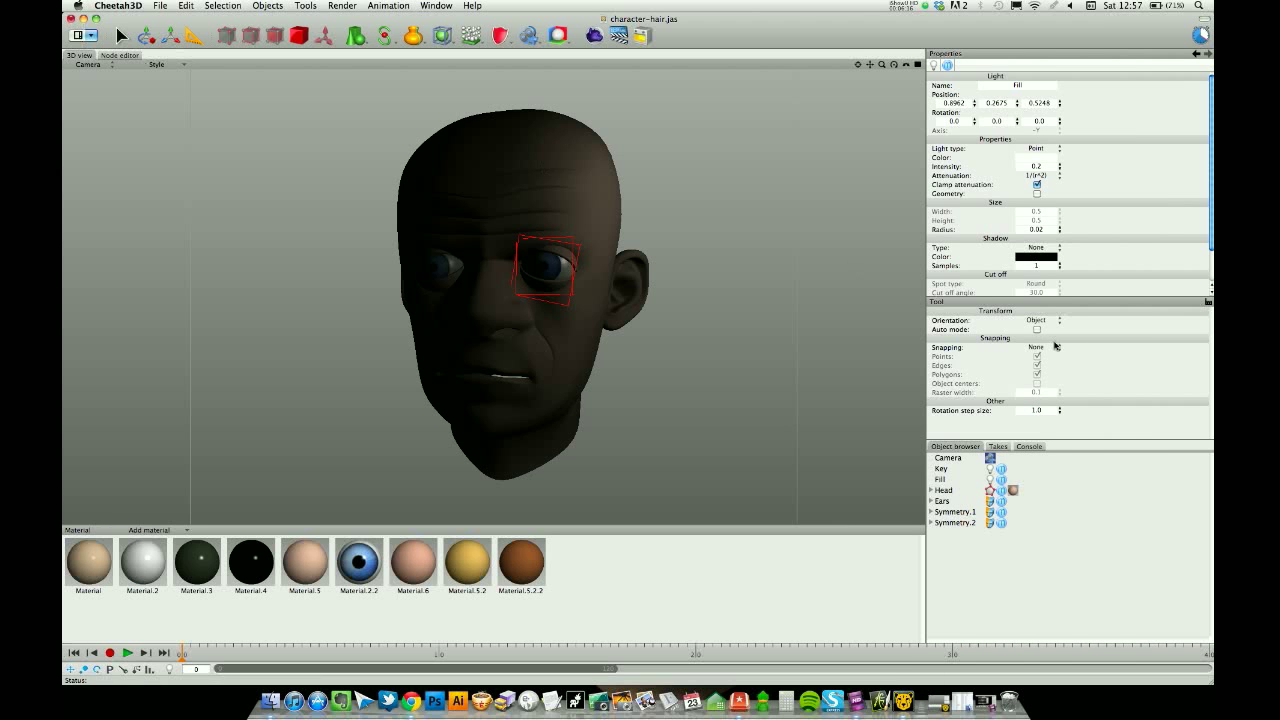
# Step: Make the Key light visible in the editor and renderer again
pyautogui.click(999, 469)
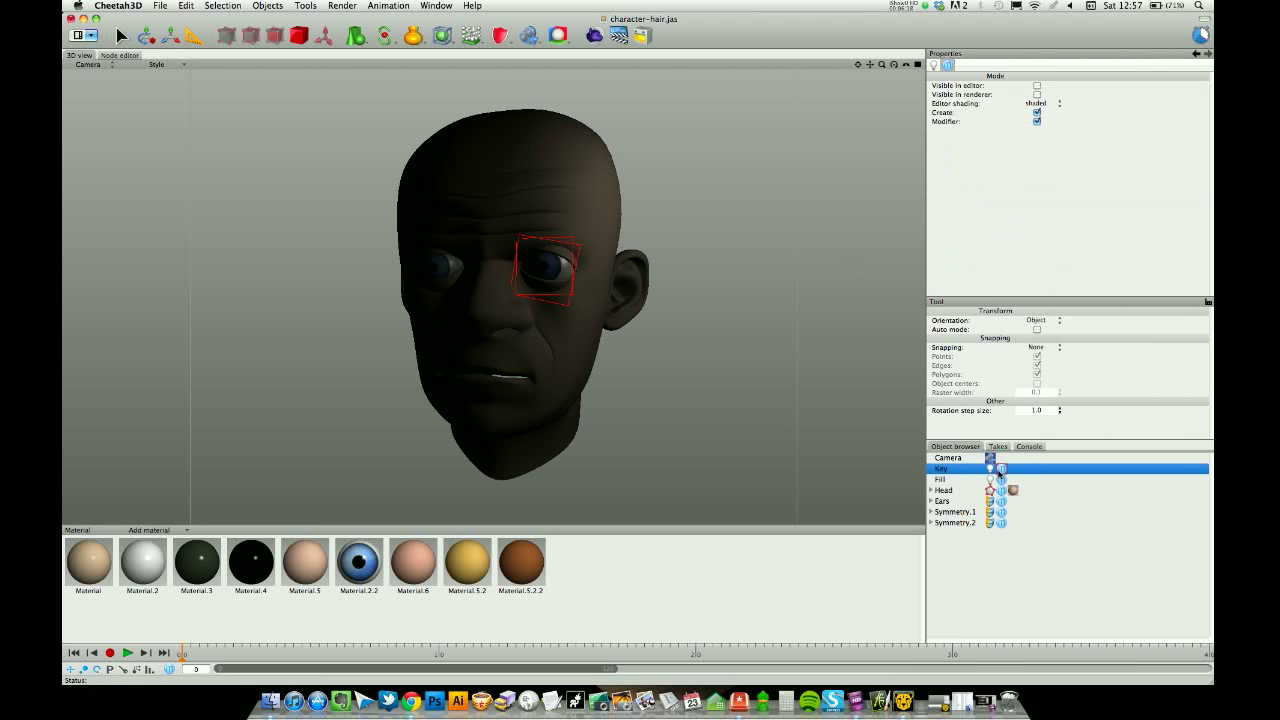
pyautogui.click(1036, 85)
pyautogui.click(1036, 94)
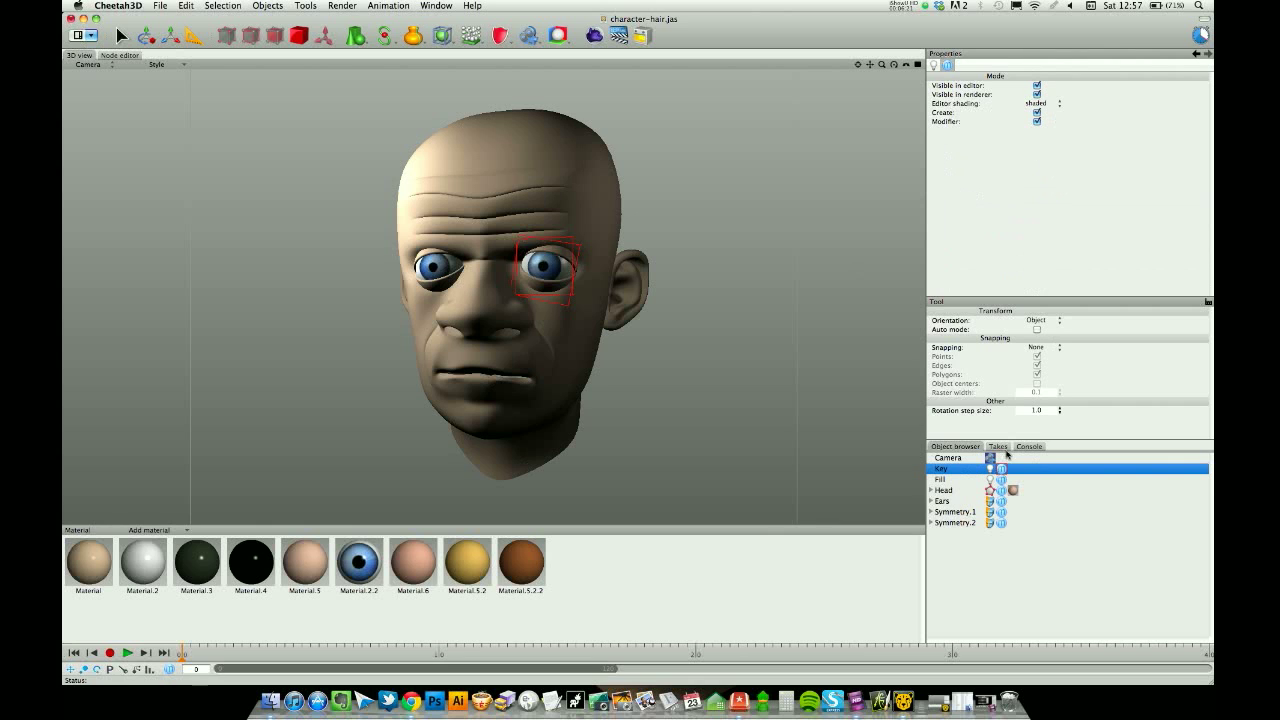
pyautogui.click(1001, 480)
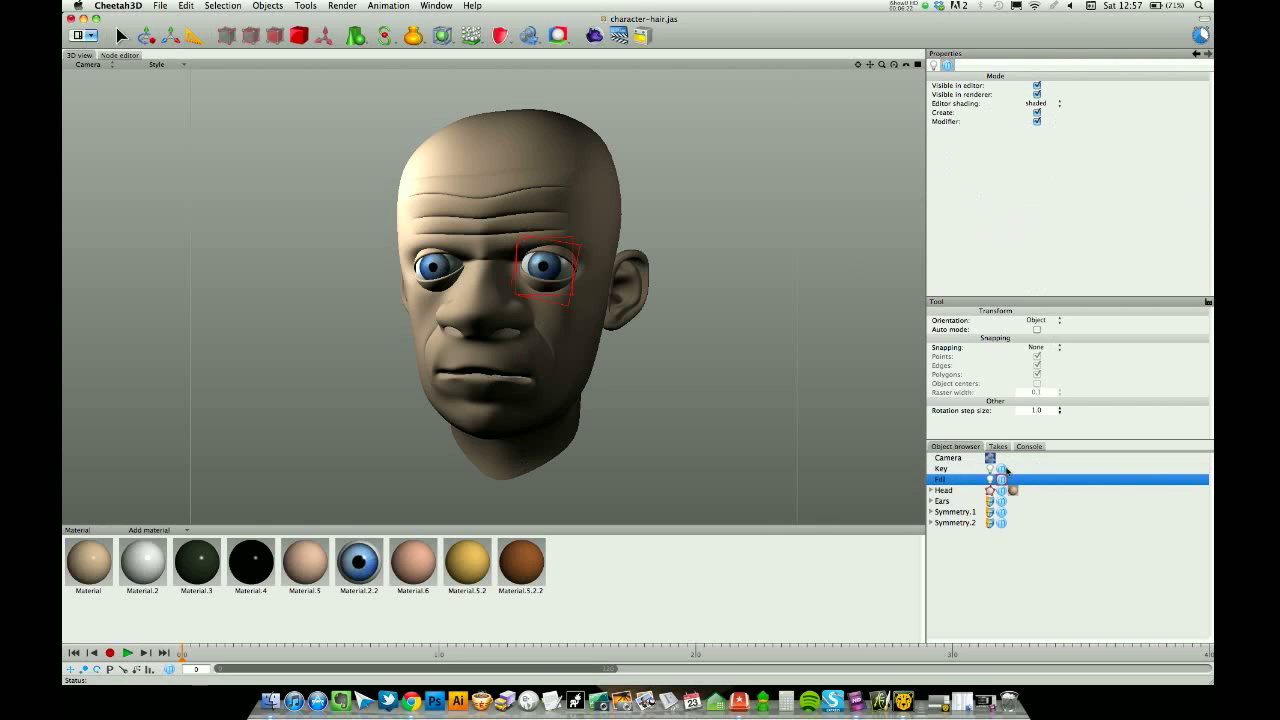
# Step: Render the key-and-fill head as Job 6 and compare it against Jobs 3 and 5
pyautogui.click(594, 35)
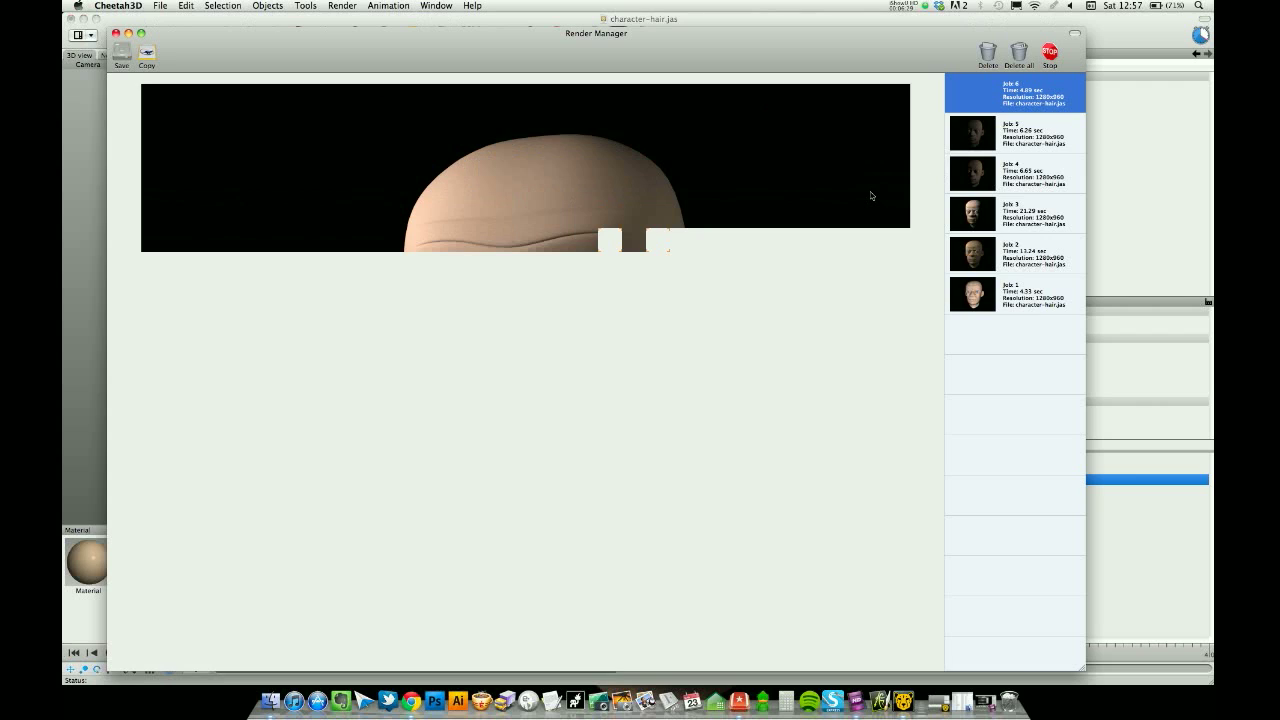
pyautogui.click(1020, 222)
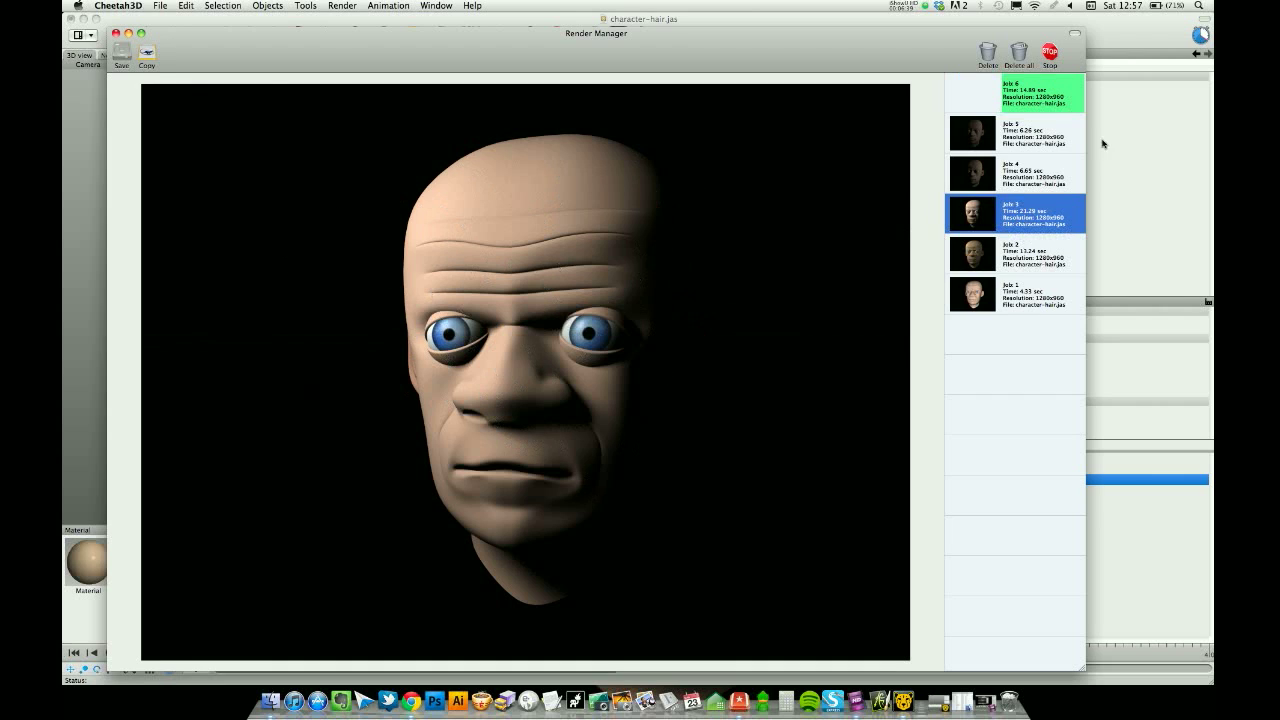
pyautogui.click(1049, 103)
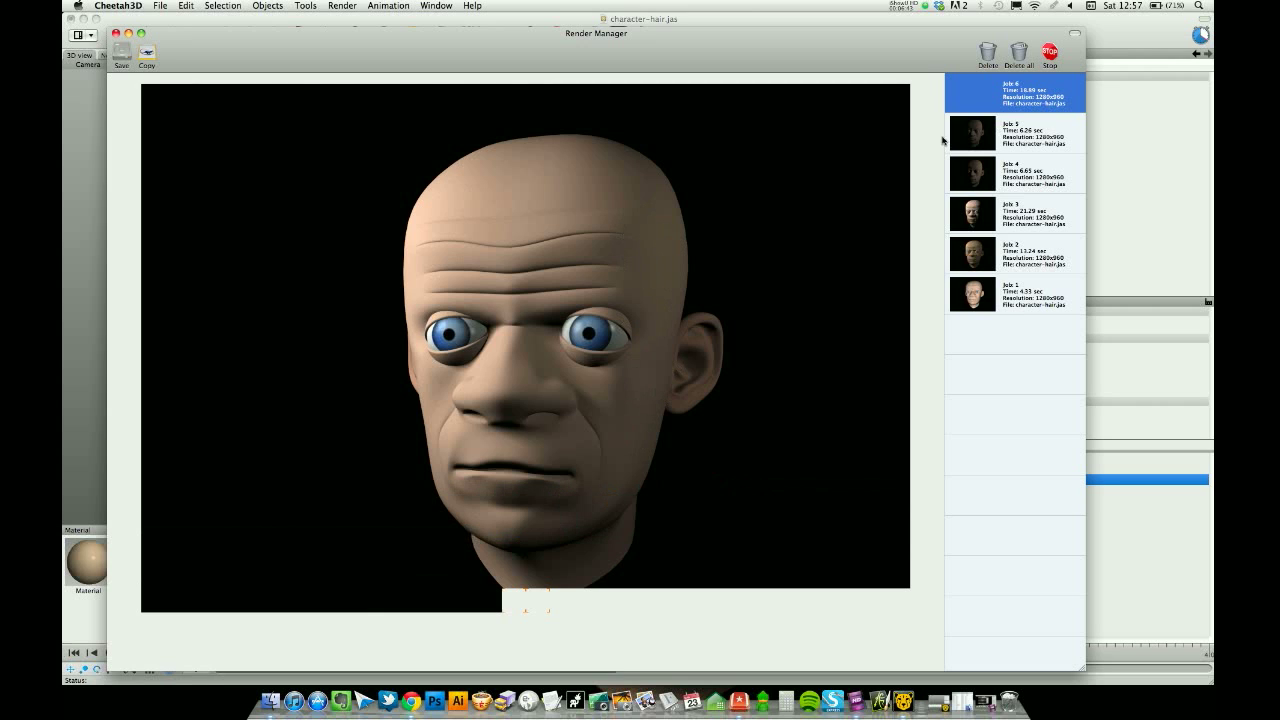
pyautogui.click(1038, 144)
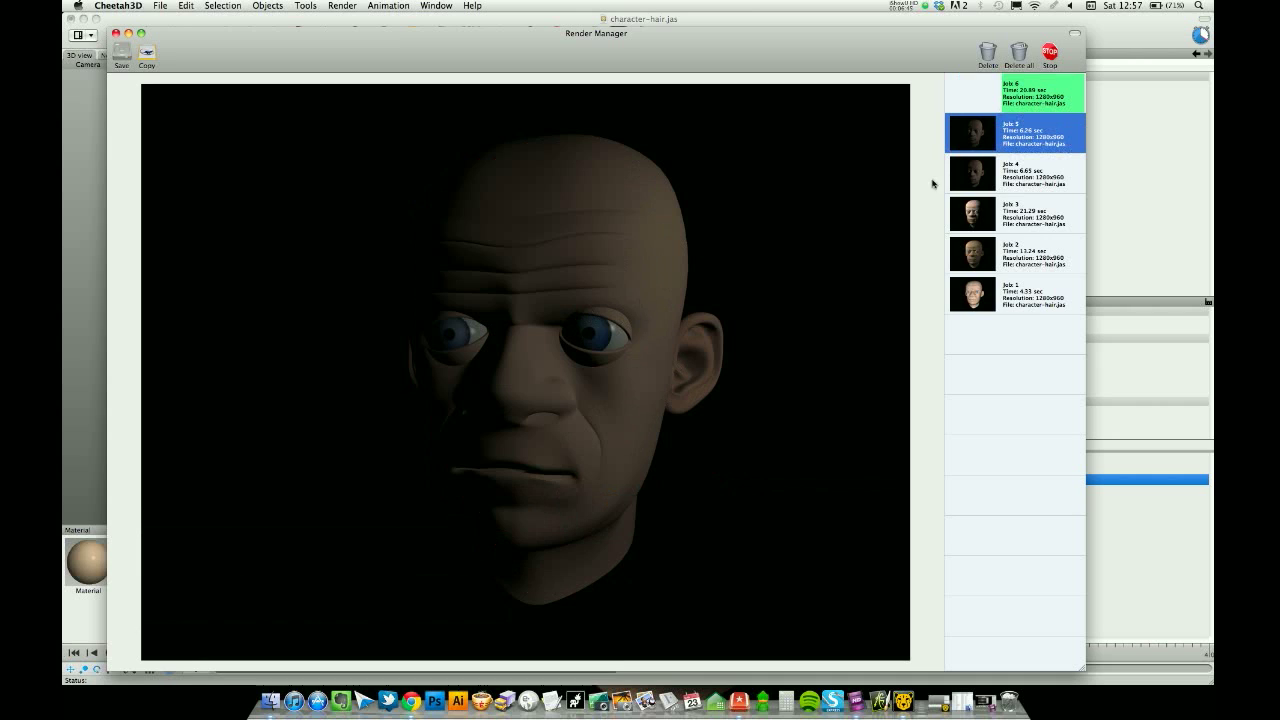
pyautogui.click(1018, 104)
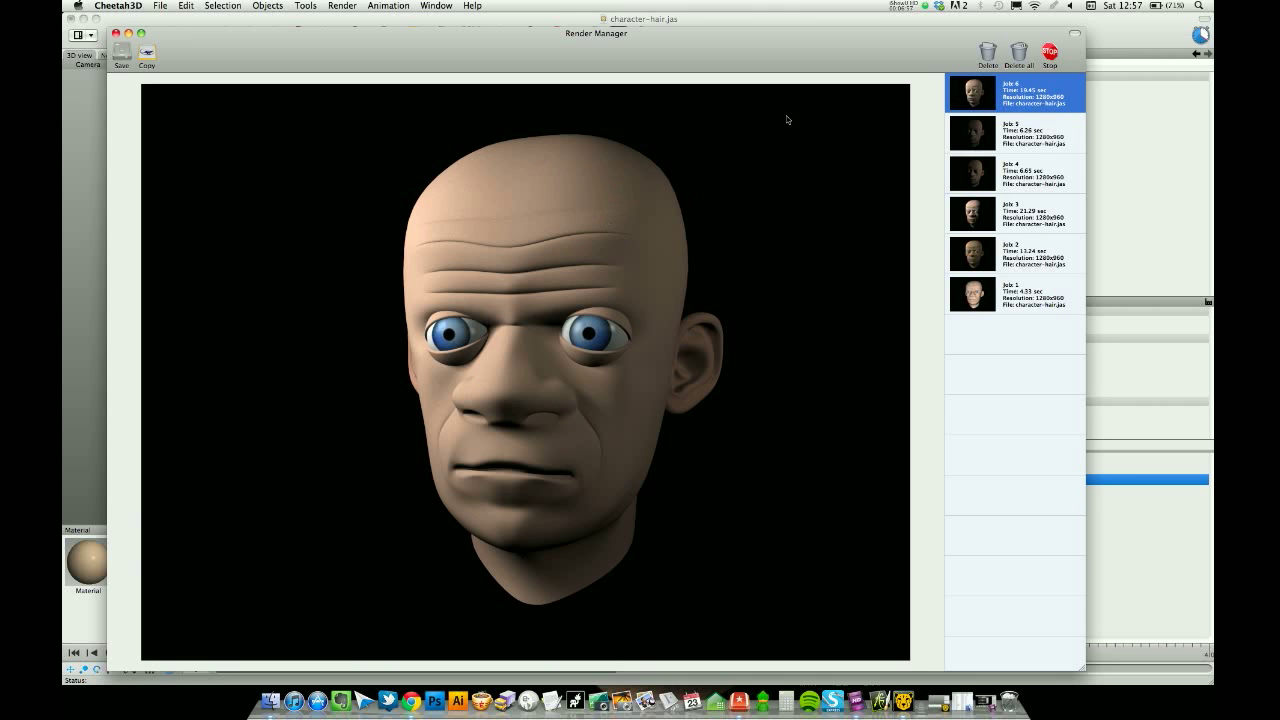
pyautogui.click(116, 34)
# Step: Inspect the Key and Fill lights' colour pickers, closing them without changes
pyautogui.click(962, 470)
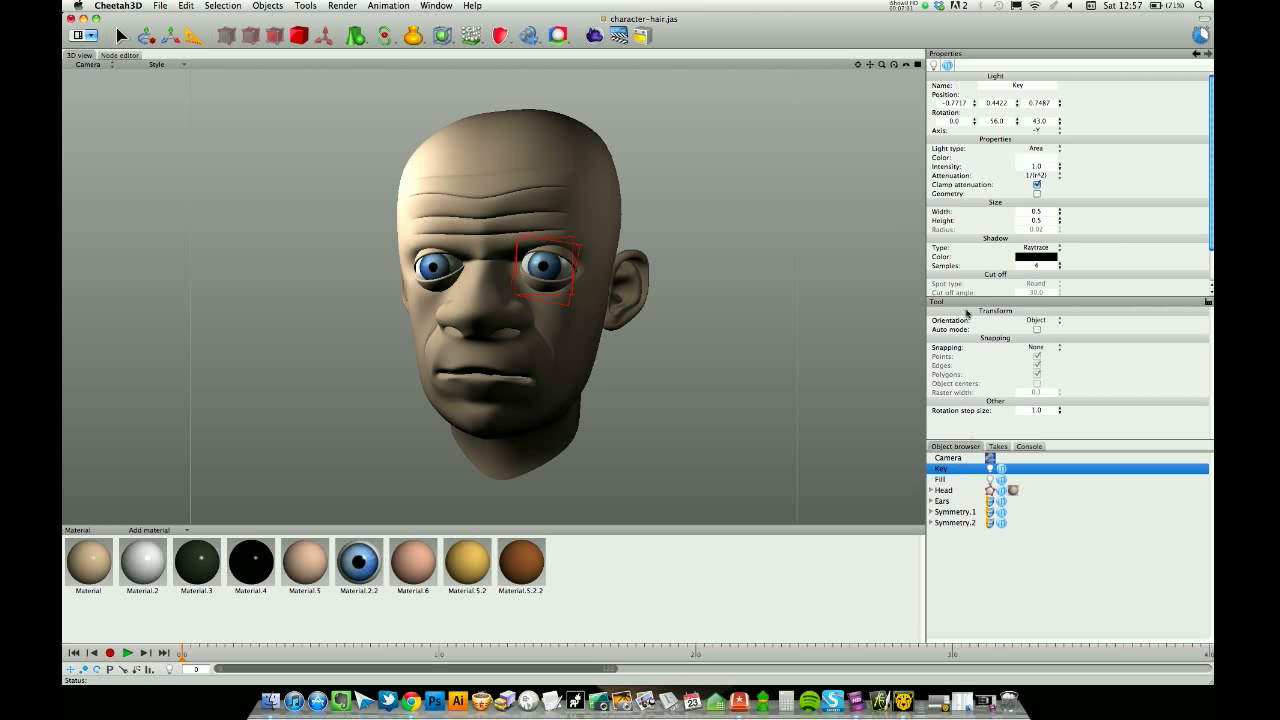
pyautogui.click(1037, 160)
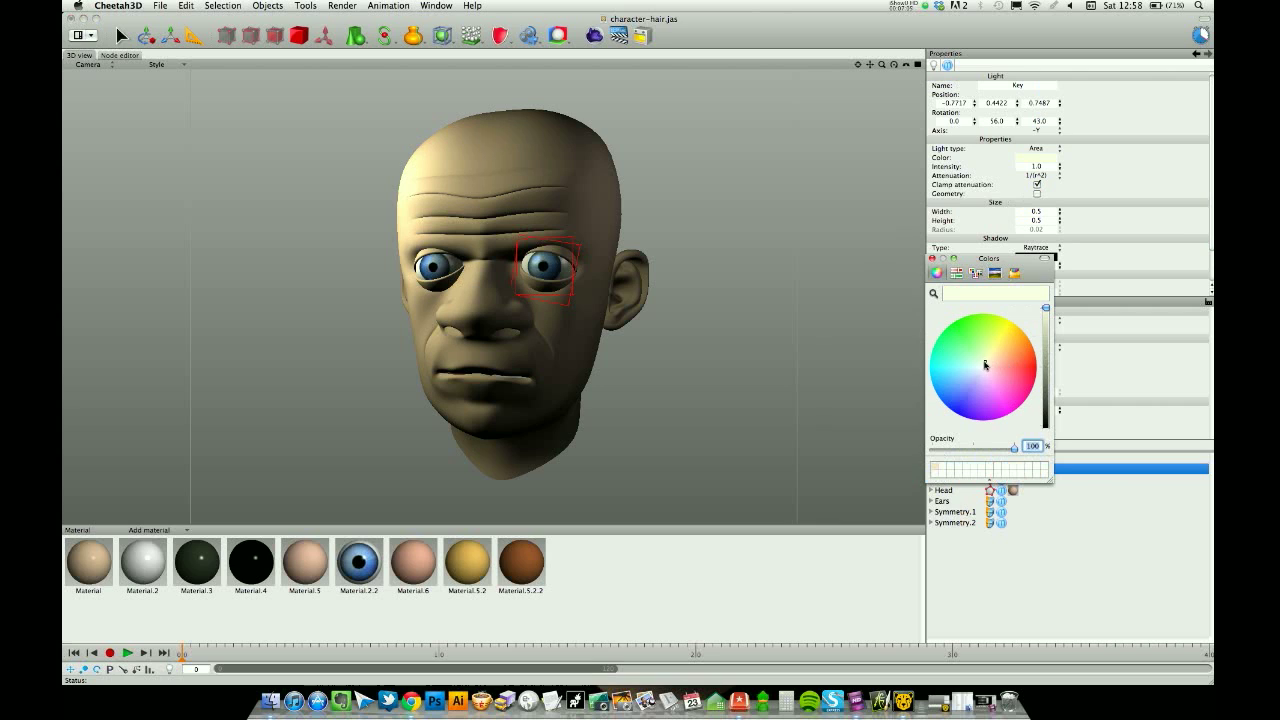
pyautogui.click(932, 258)
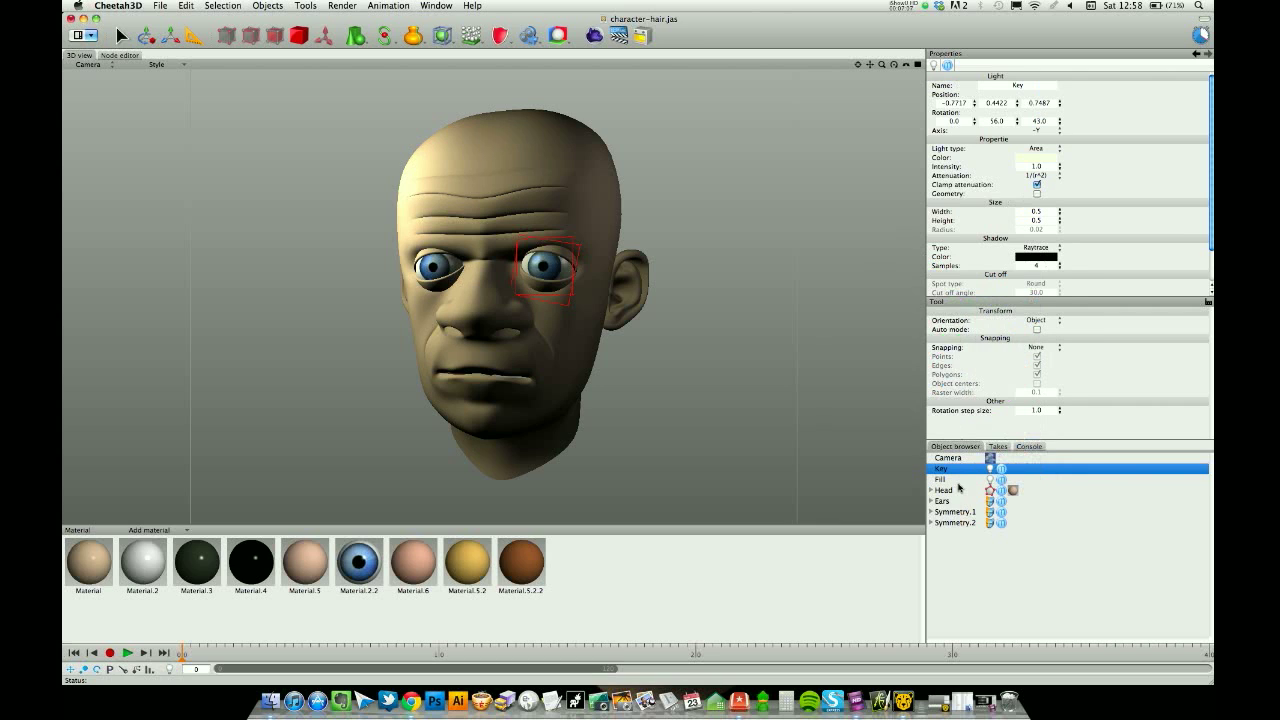
pyautogui.click(958, 480)
pyautogui.click(1048, 158)
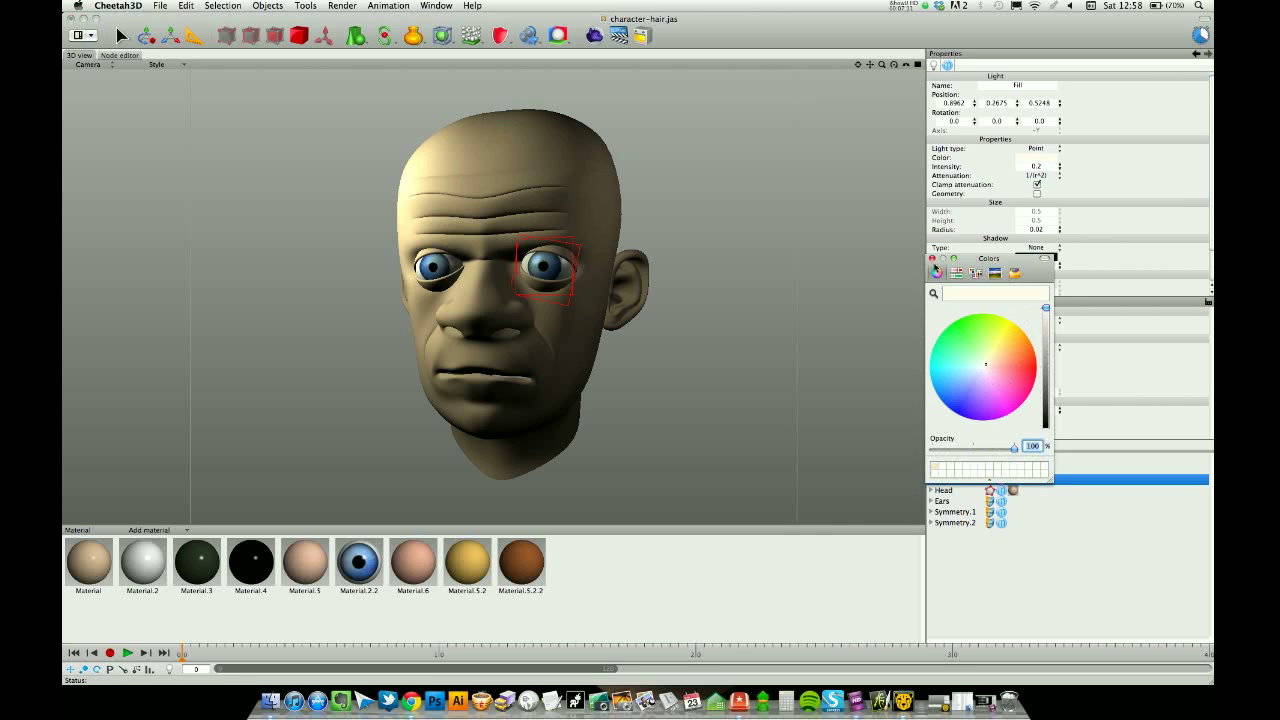
pyautogui.click(932, 258)
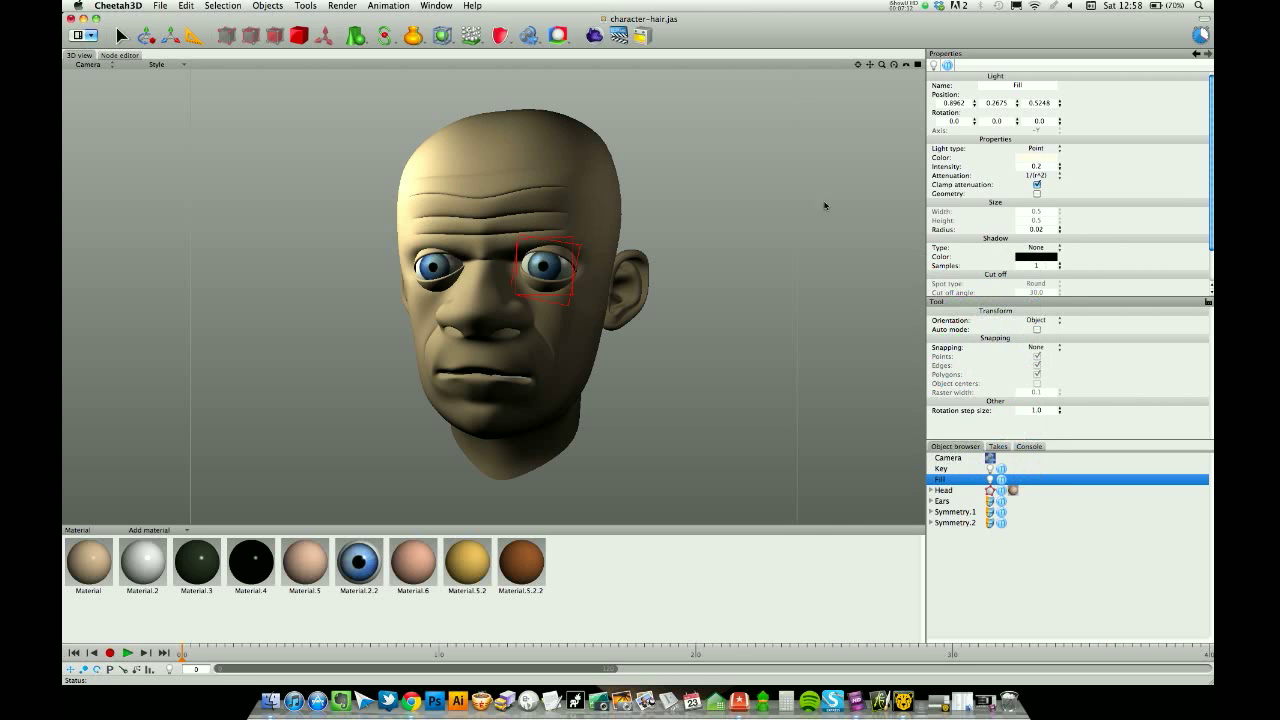
pyautogui.click(718, 183)
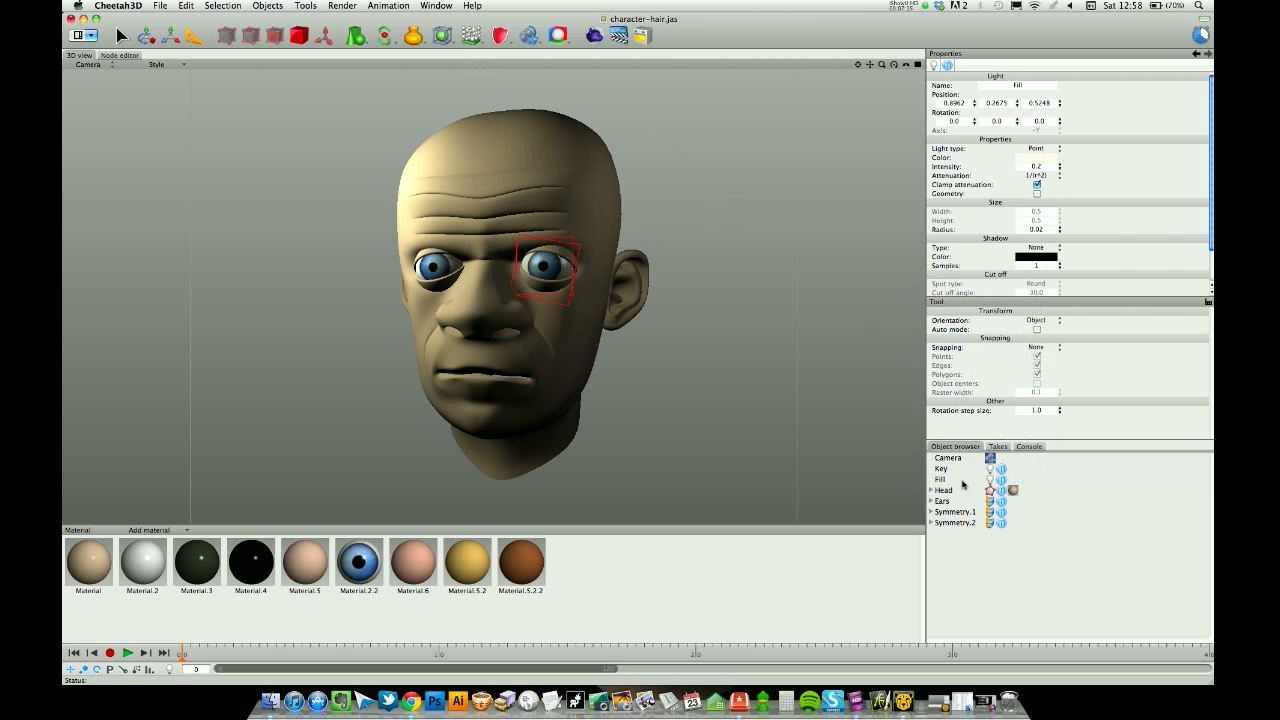
# Step: Dim the Fill light to 0.15, view in Perspective, then bring the Untitled document forward
pyautogui.click(946, 480)
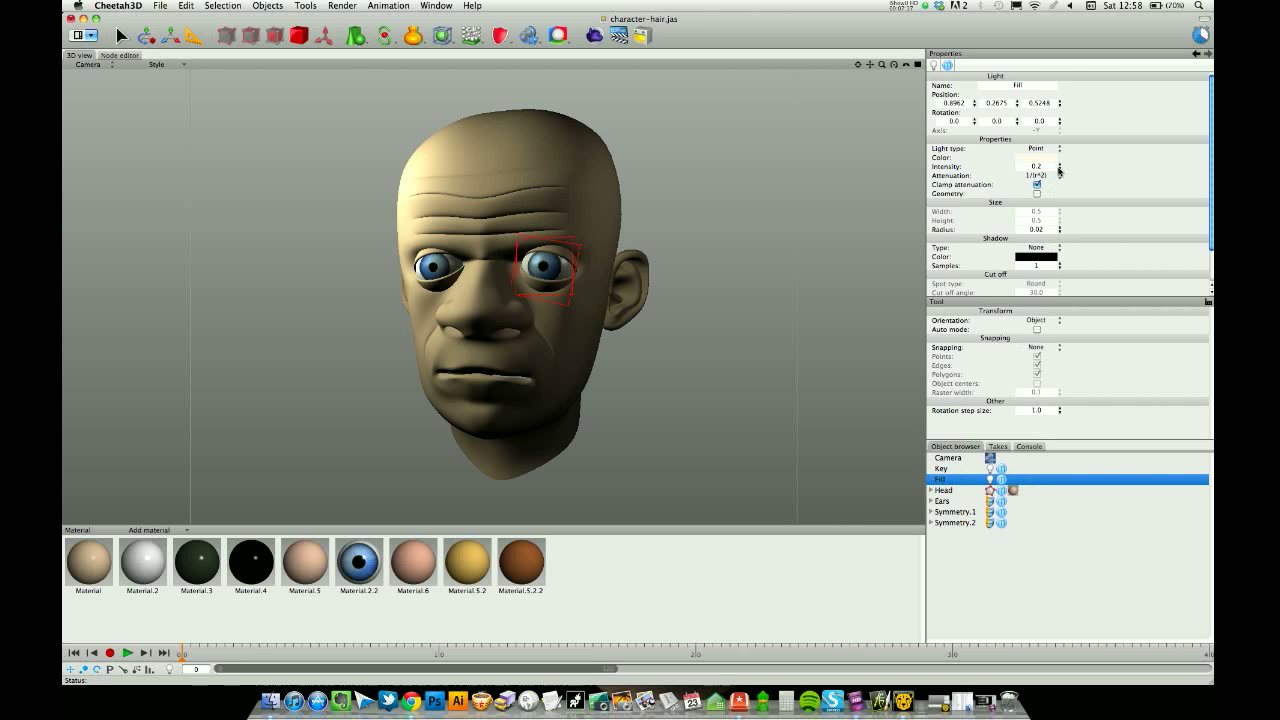
pyautogui.moveTo(1059, 171); pyautogui.dragTo(1061, 174)
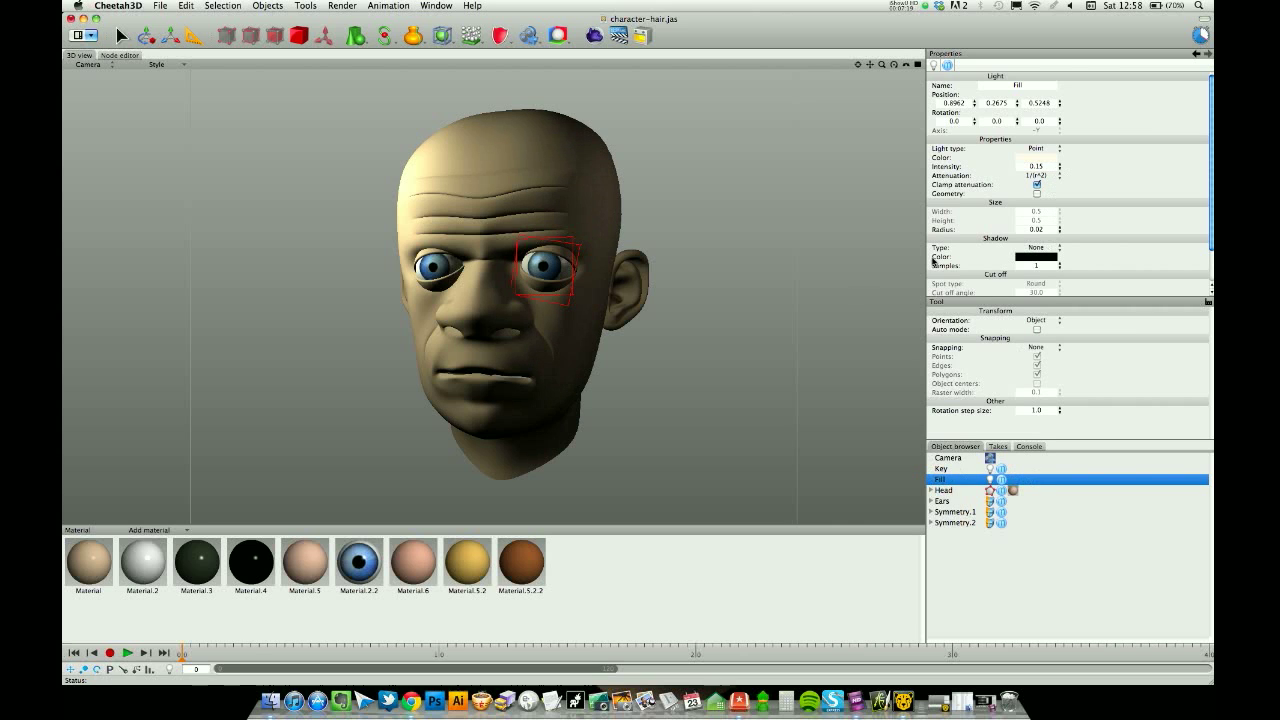
pyautogui.click(777, 306)
pyautogui.scroll(-5, 770, 302)
pyautogui.moveTo(634, 306)
pyautogui.mouseDown(button='middle')
pyautogui.moveTo(606, 323)
pyautogui.moveTo(638, 317)
pyautogui.mouseUp(button='middle')
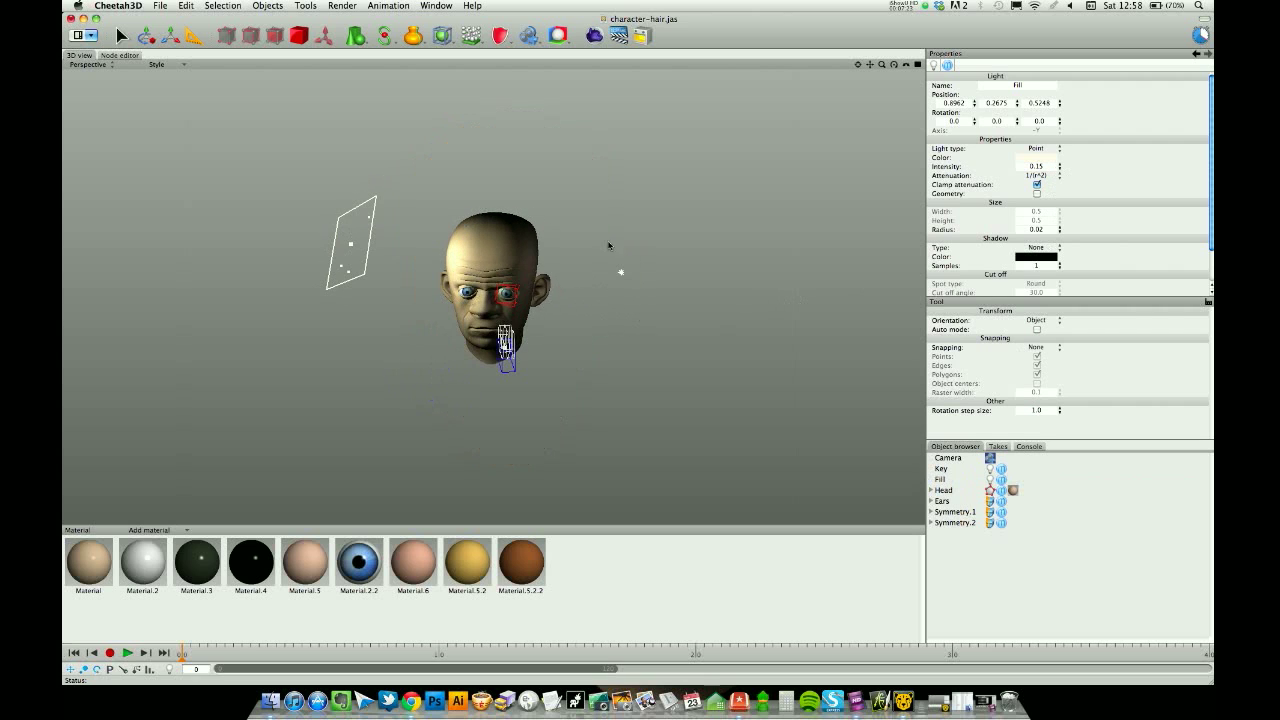
pyautogui.click(436, 6)
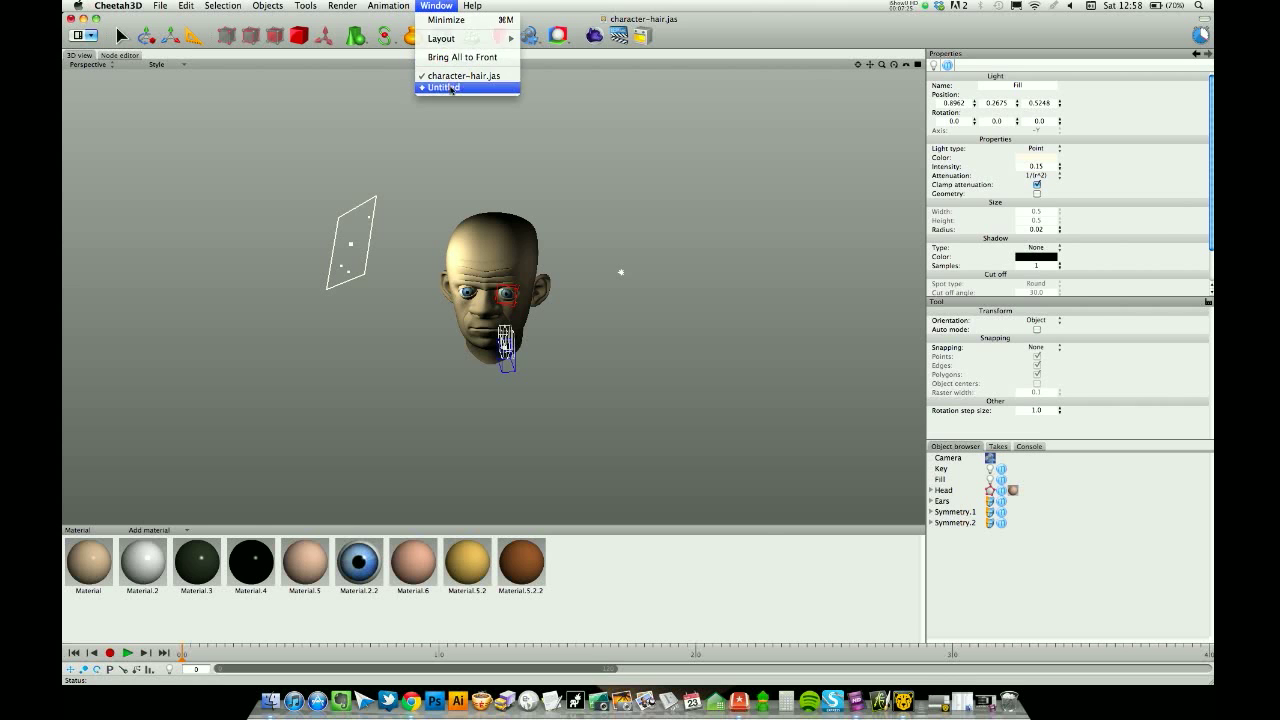
pyautogui.click(447, 87)
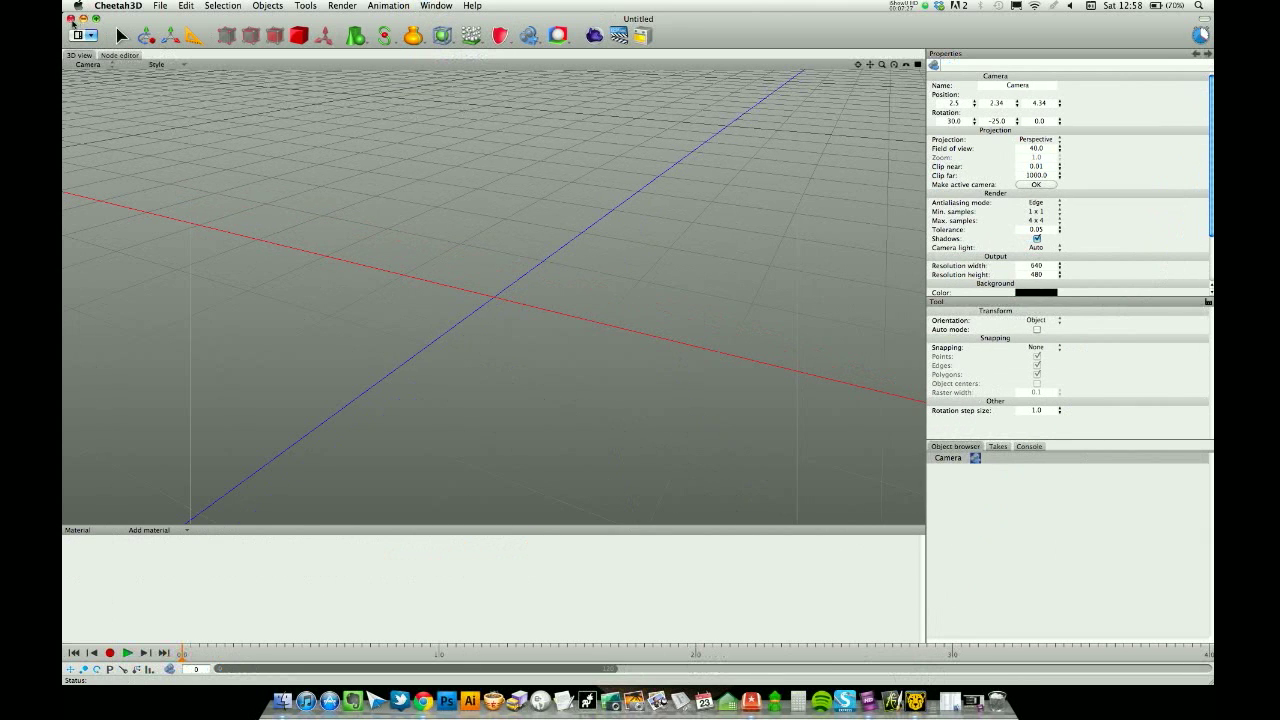
# Step: Close the empty Untitled document and compare Job 2 with Job 6 in the Render Manager
pyautogui.click(70, 18)
pyautogui.click(342, 6)
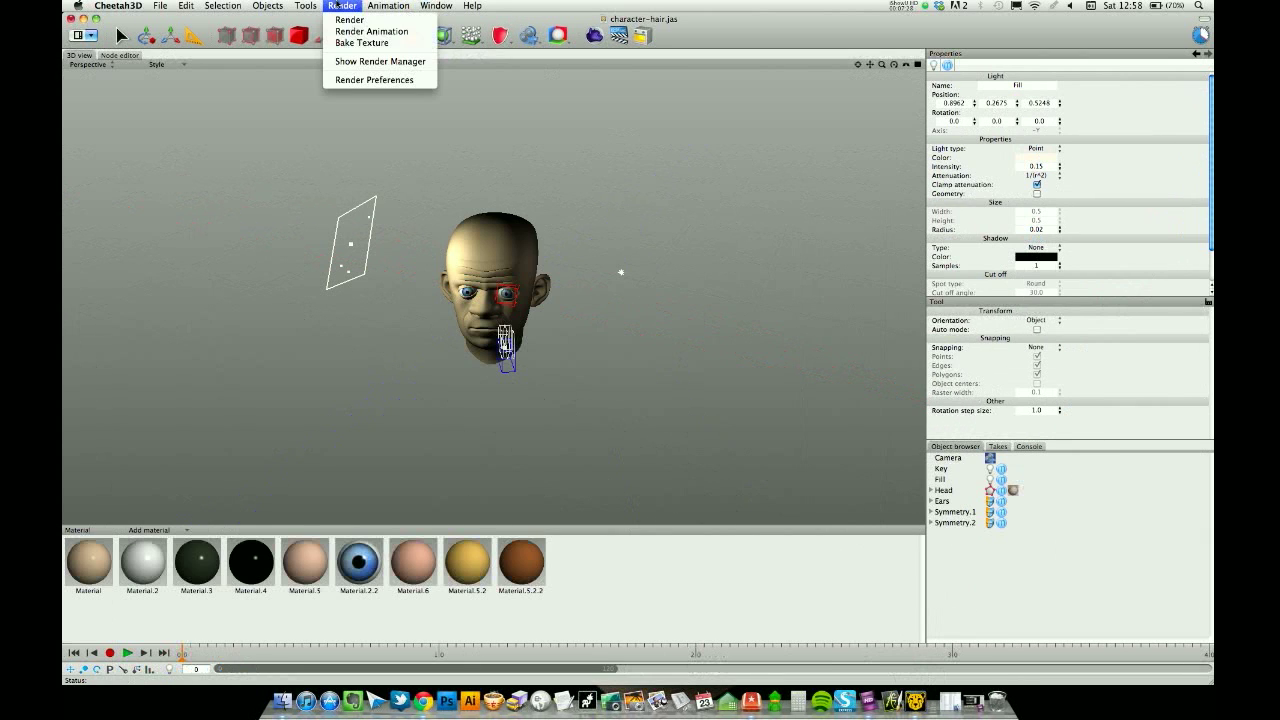
pyautogui.click(370, 61)
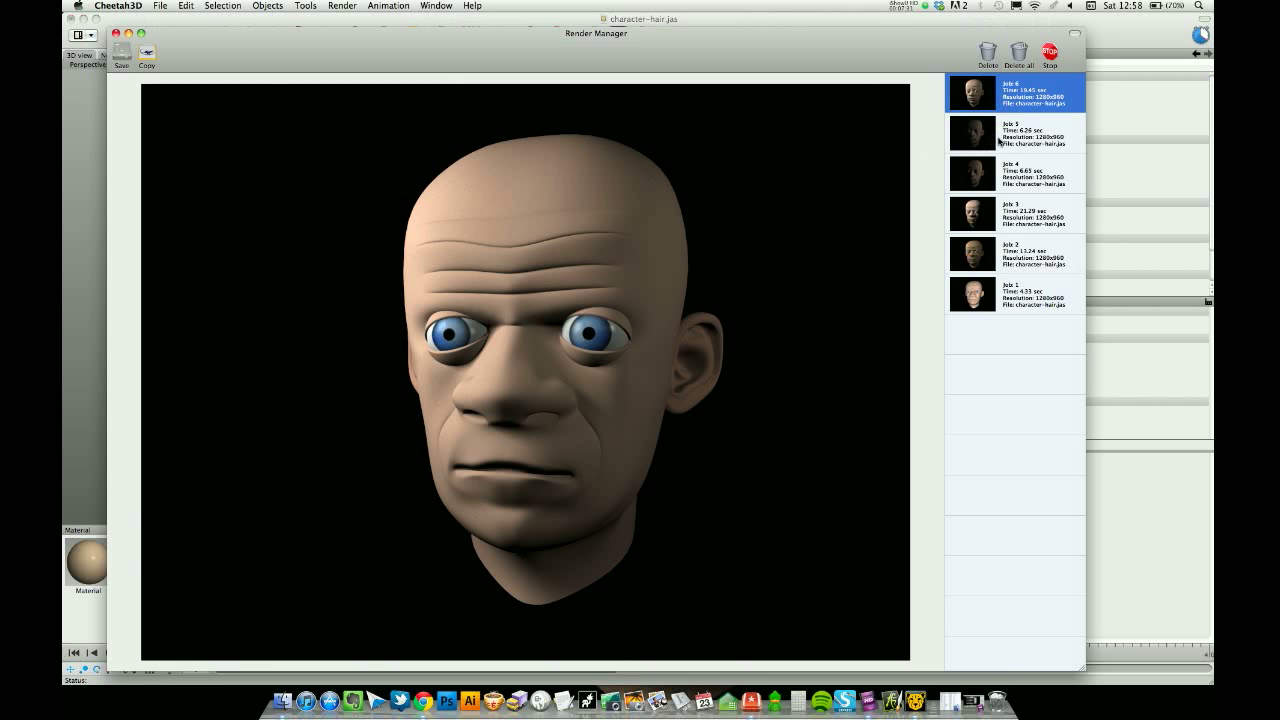
pyautogui.click(1005, 260)
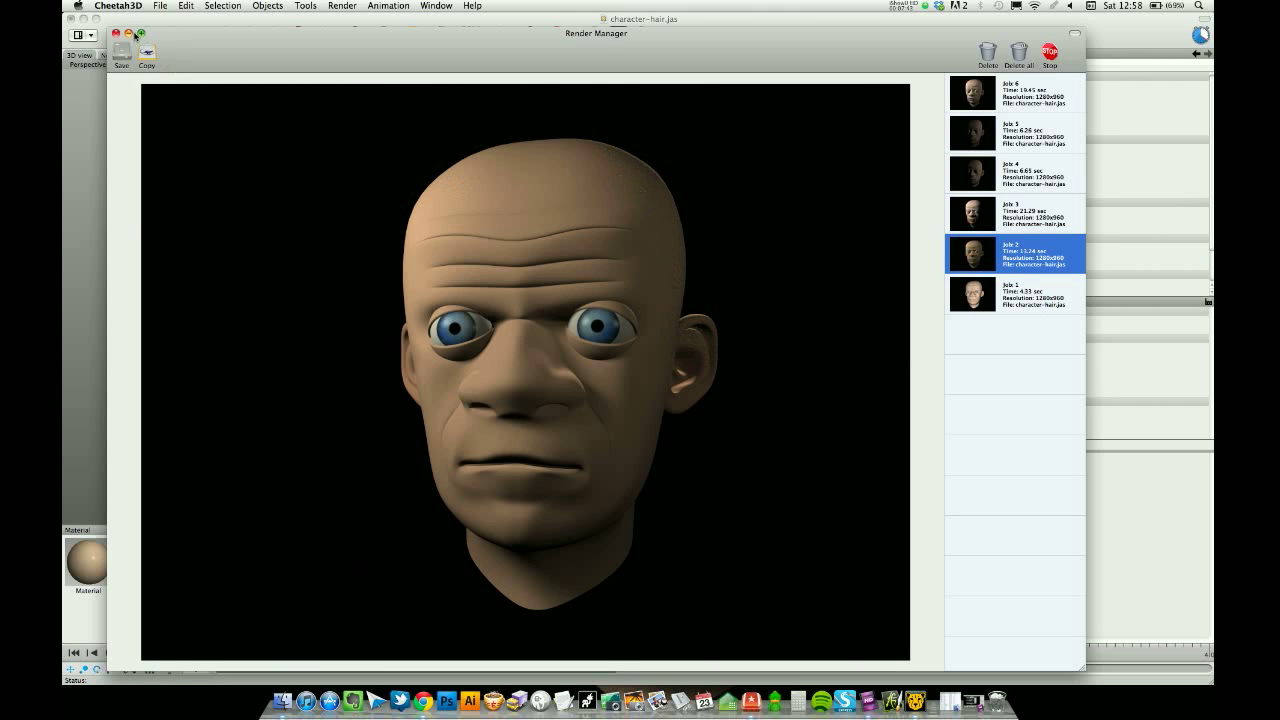
pyautogui.click(1035, 100)
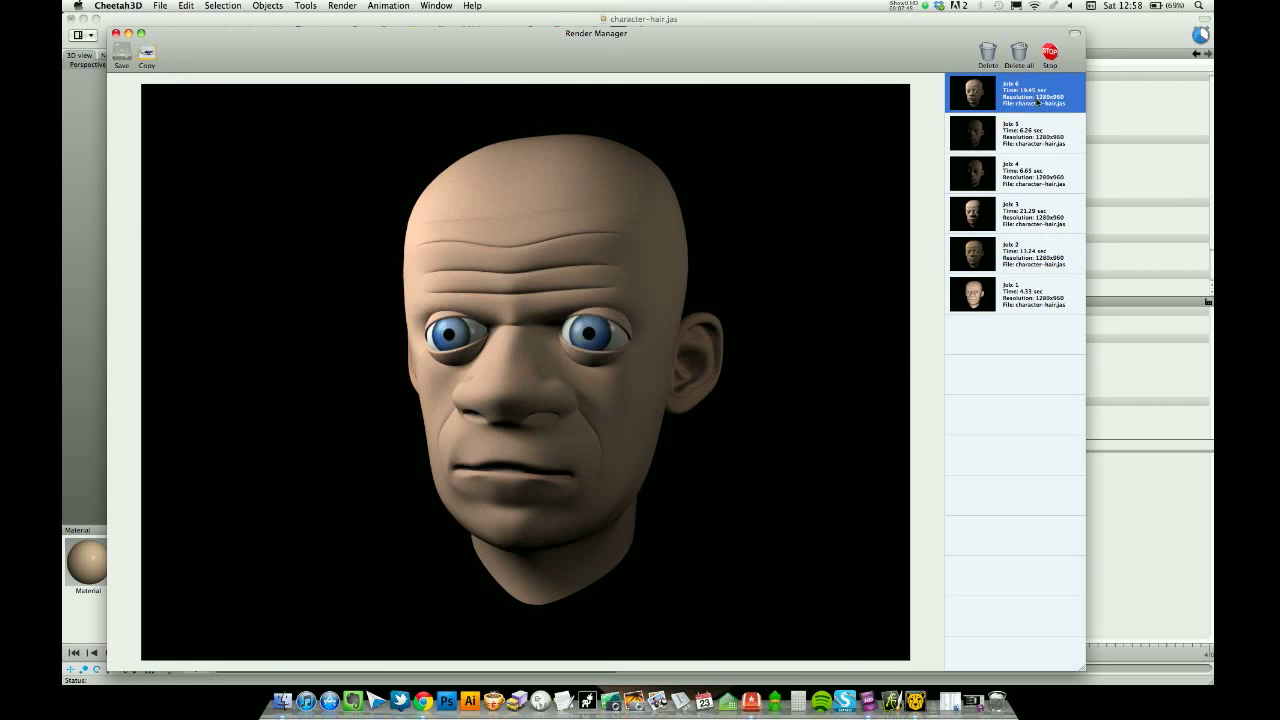
# Step: Add a new Point light to the scene and name it 'Rim'
pyautogui.click(128, 33)
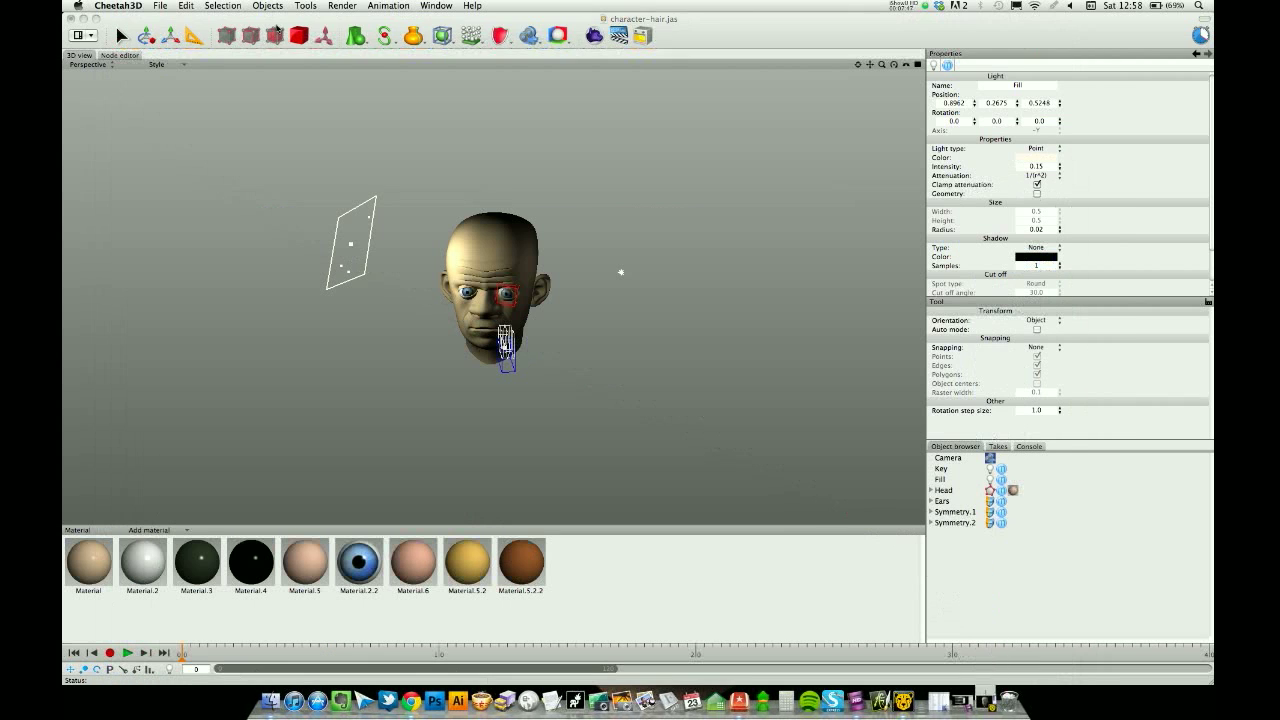
pyautogui.moveTo(604, 295); pyautogui.dragTo(570, 266, button='middle')
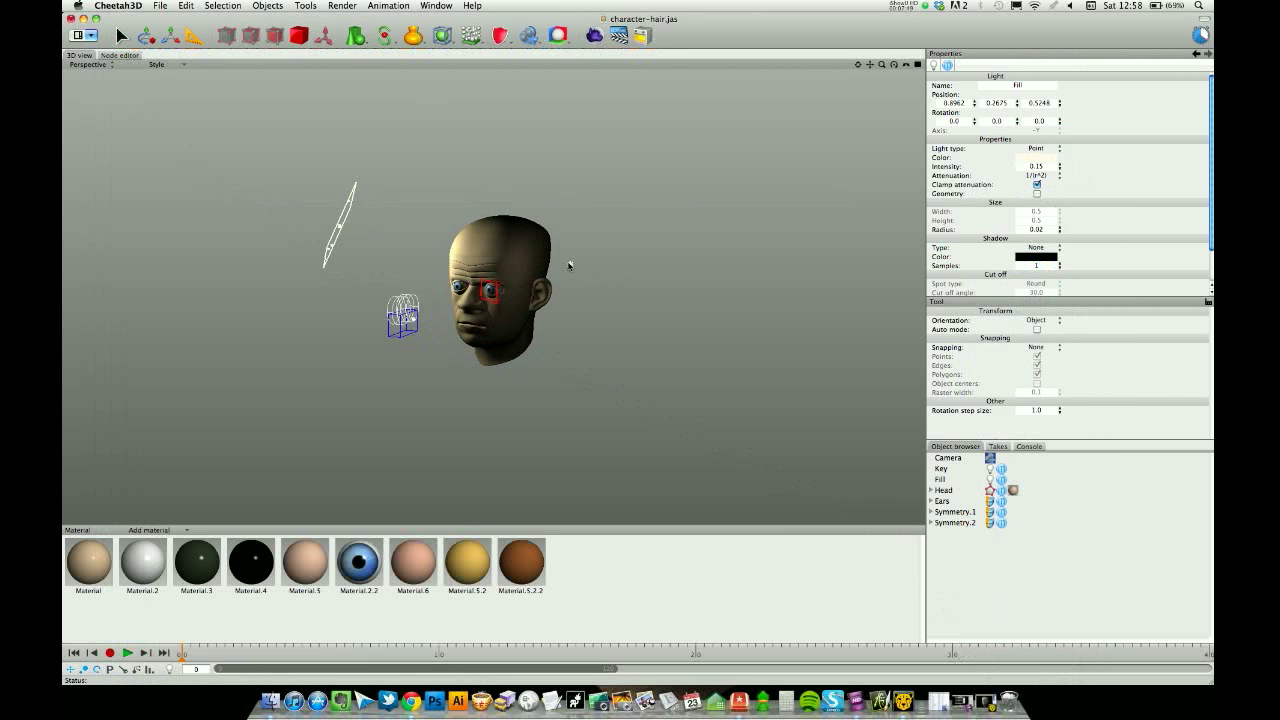
pyautogui.click(955, 459)
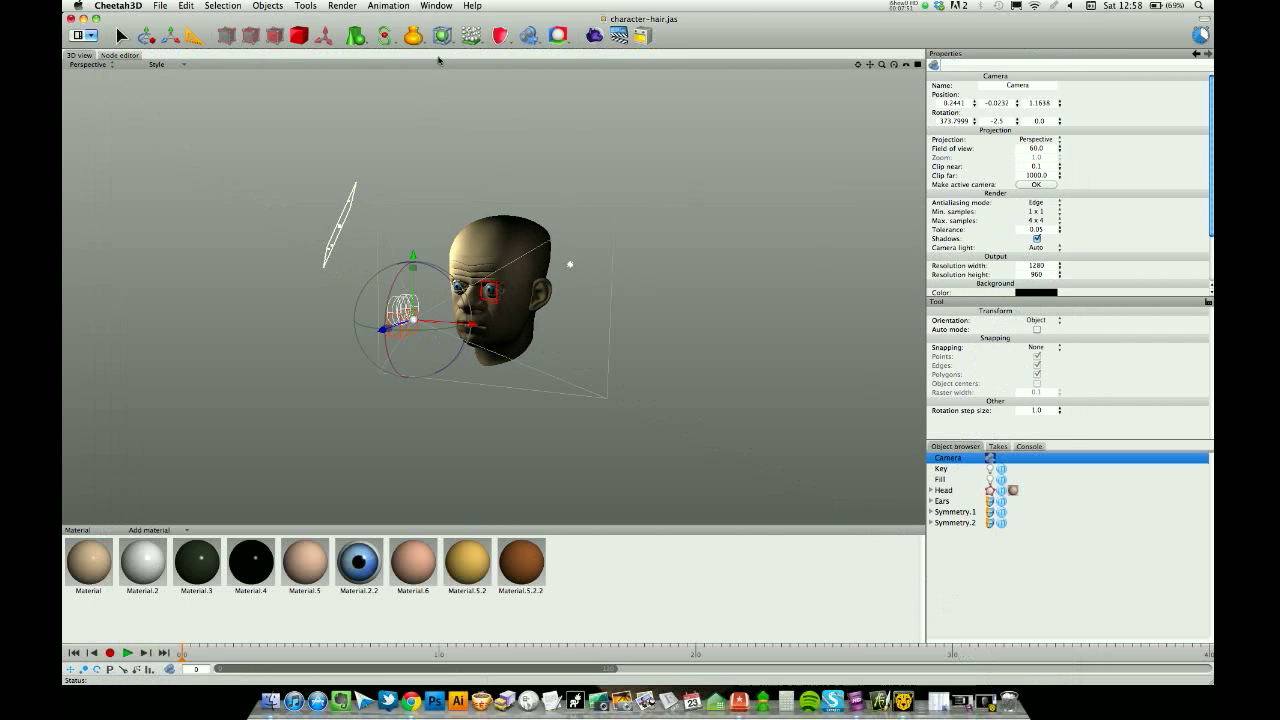
pyautogui.click(505, 38)
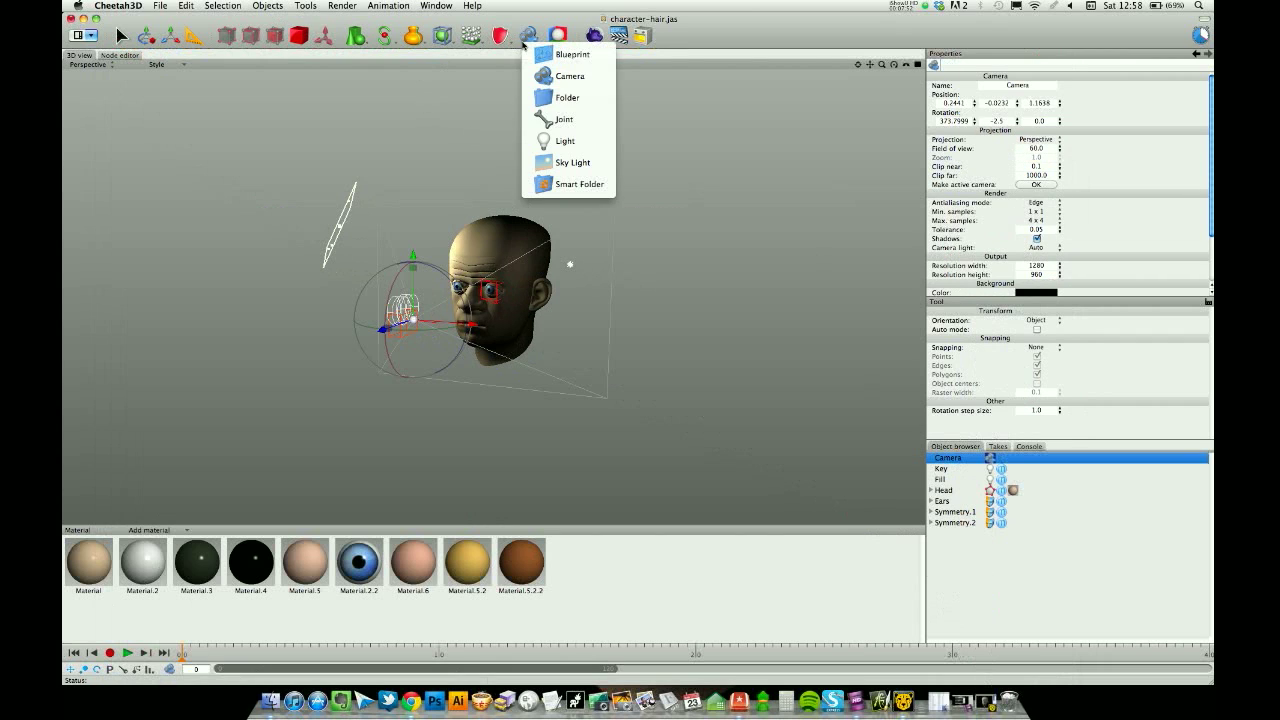
pyautogui.click(545, 137)
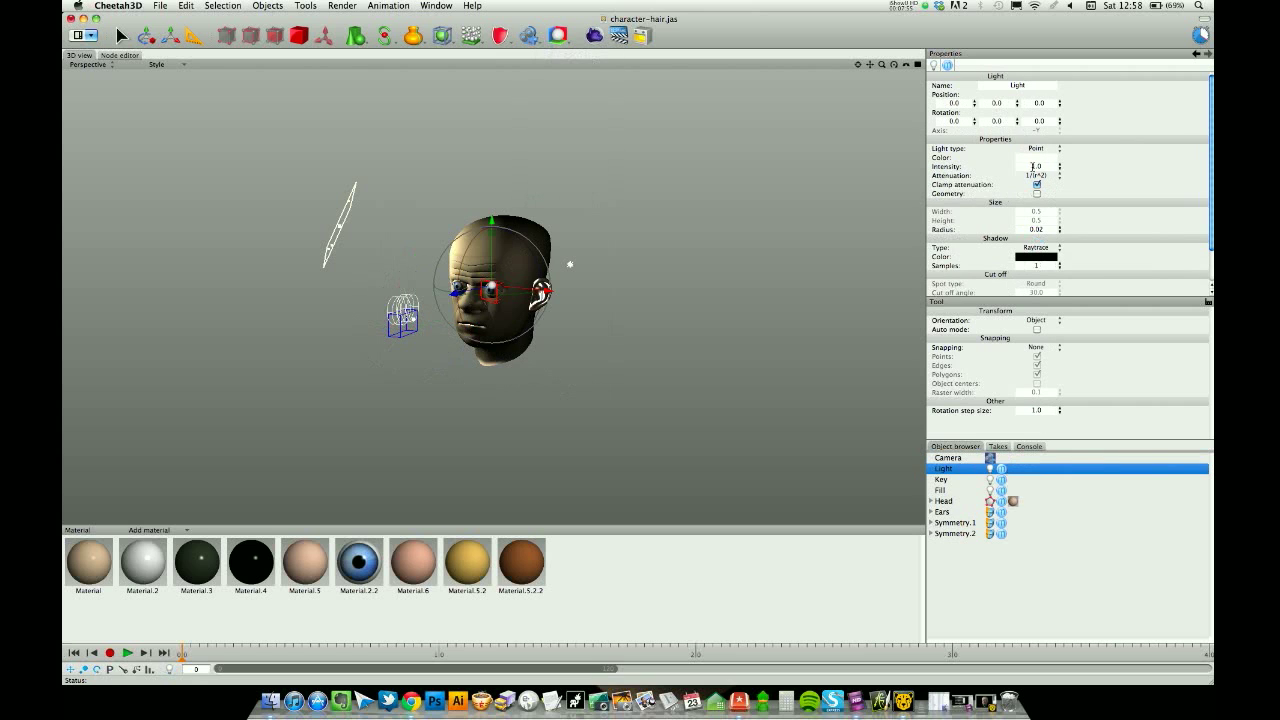
pyautogui.click(1037, 150)
pyautogui.click(977, 160)
pyautogui.doubleClick(960, 470)
pyautogui.write('R')
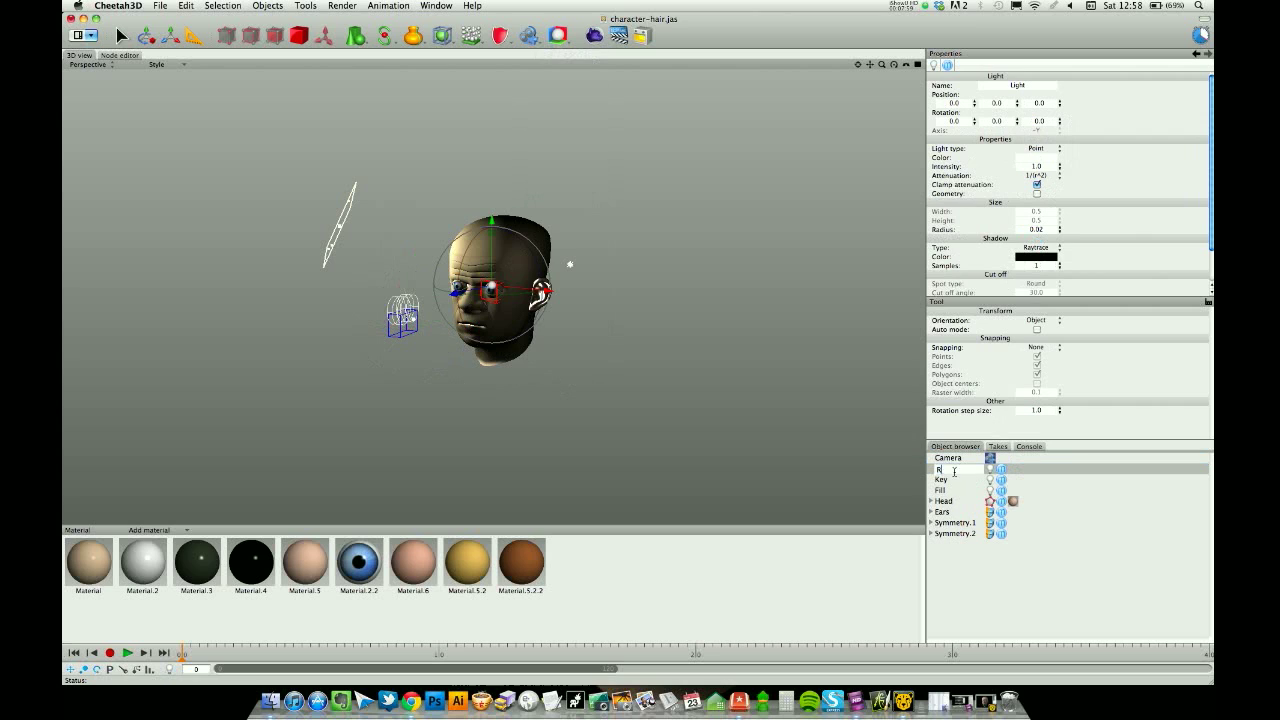
pyautogui.write('im')
pyautogui.press('Return')
# Step: Hide the Key and Fill lights in both the editor and the renderer
pyautogui.click(1002, 481)
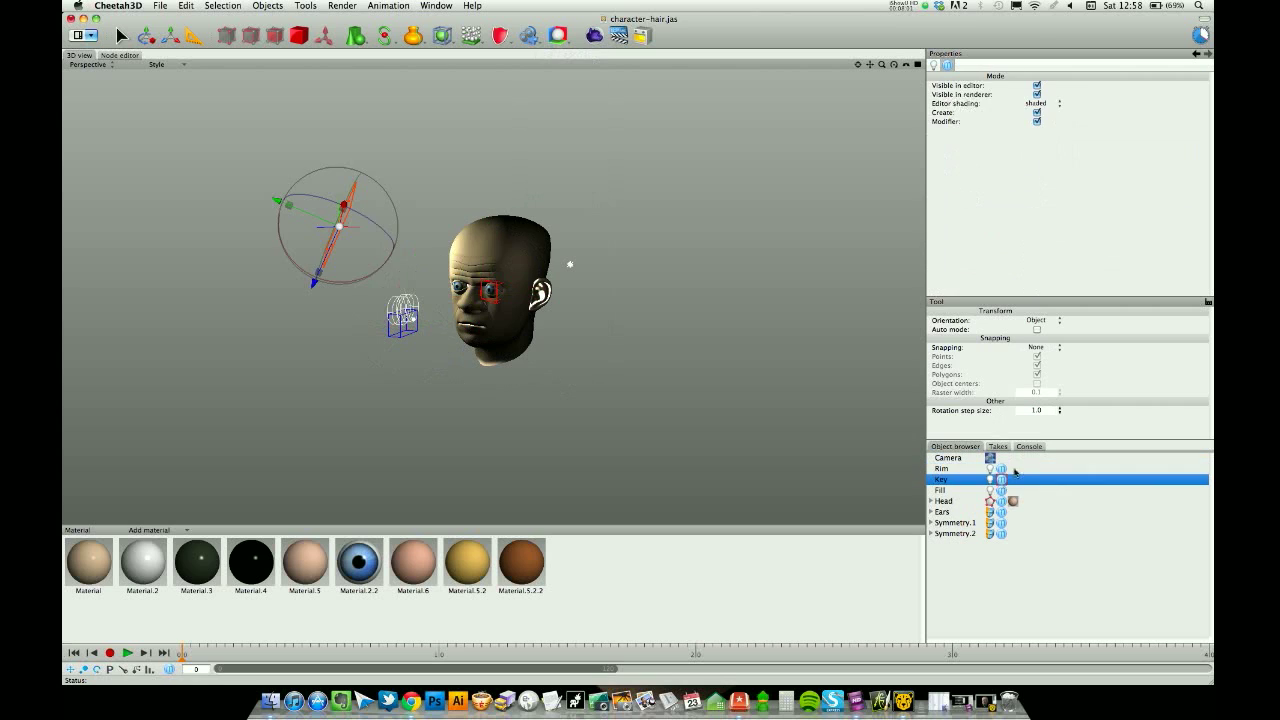
pyautogui.click(1037, 85)
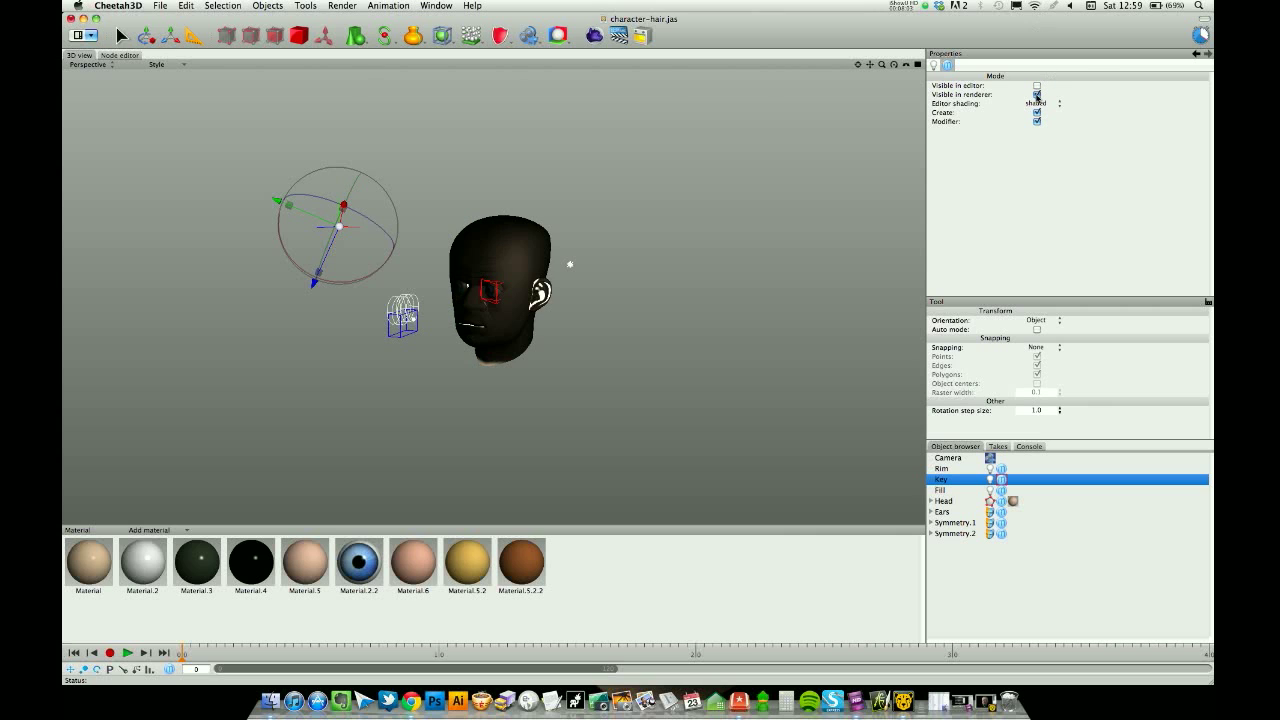
pyautogui.click(1037, 94)
pyautogui.click(1000, 490)
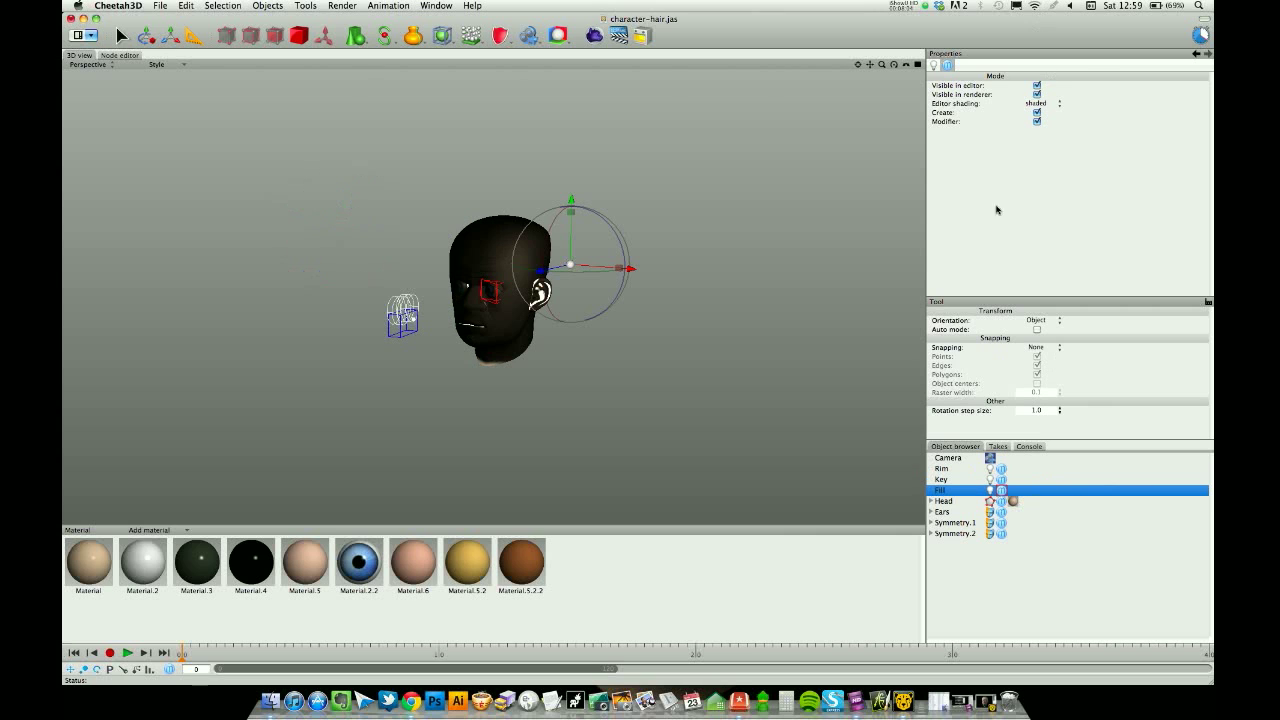
pyautogui.click(1037, 85)
pyautogui.click(1037, 94)
pyautogui.click(946, 469)
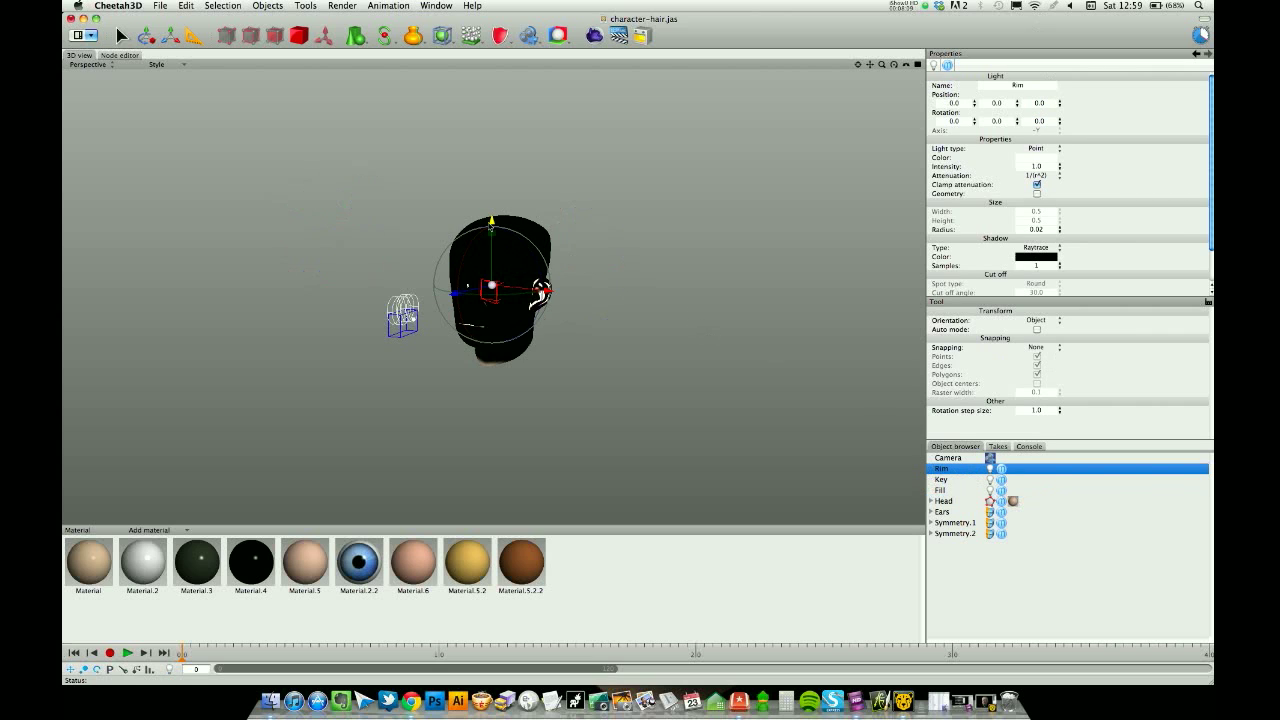
# Step: Move the Rim light up above and behind the head
pyautogui.moveTo(491, 222); pyautogui.dragTo(491, 108)
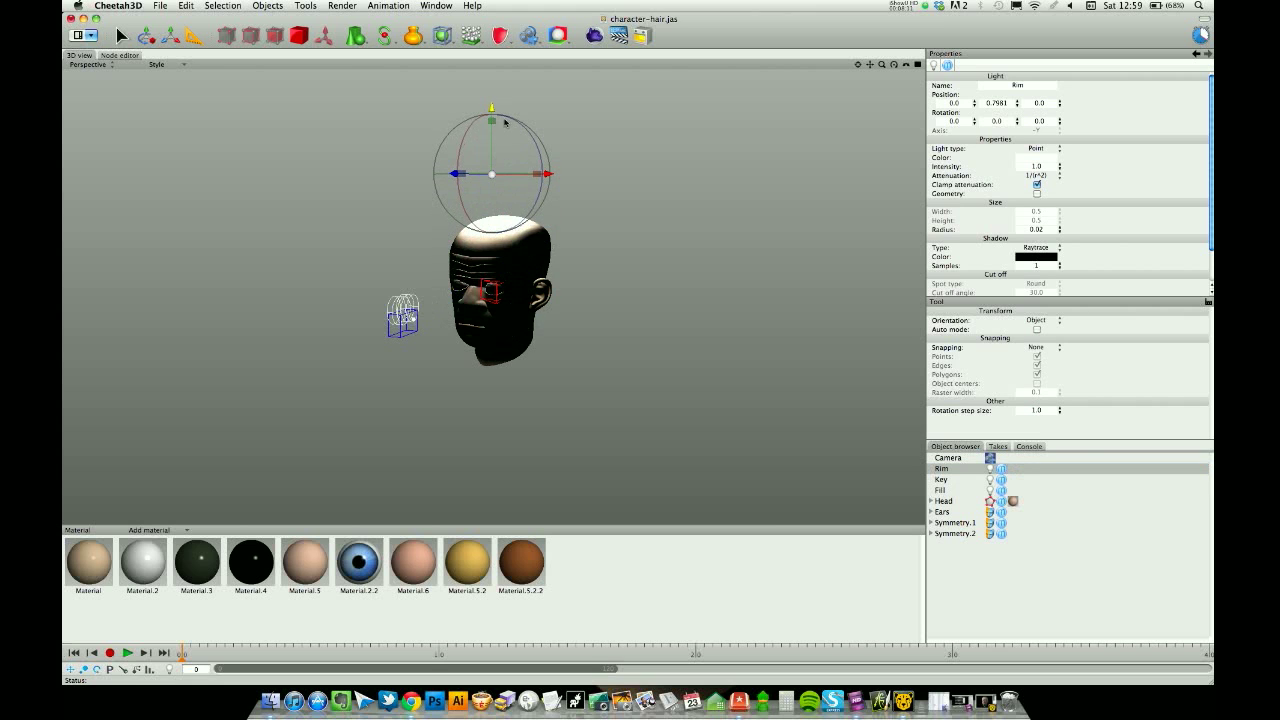
pyautogui.moveTo(692, 247); pyautogui.dragTo(643, 251, button='right')
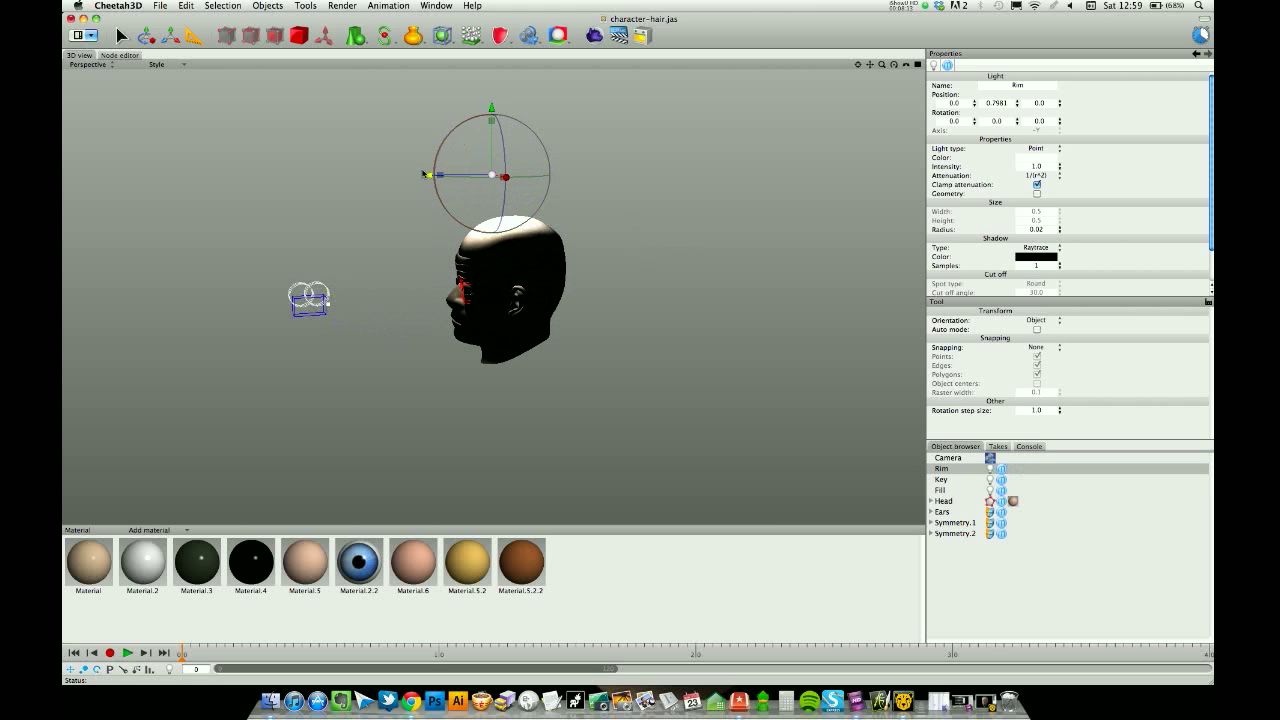
pyautogui.moveTo(426, 178); pyautogui.dragTo(569, 178)
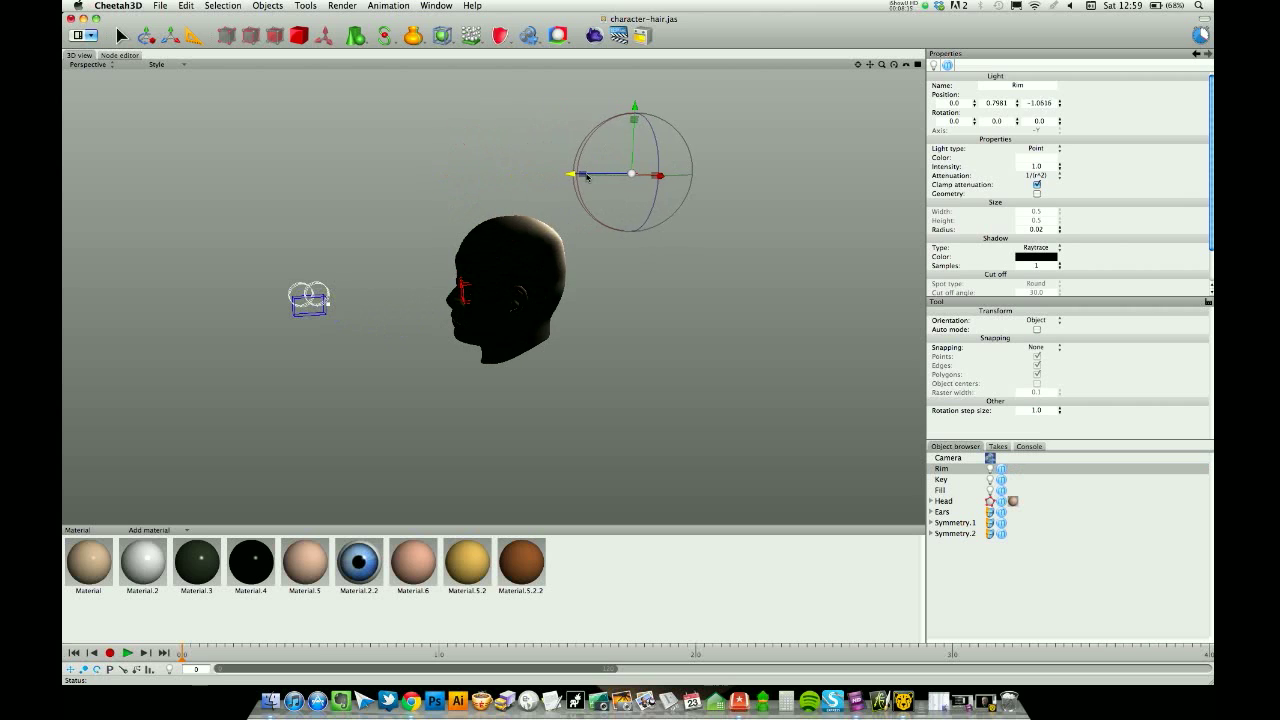
pyautogui.moveTo(489, 186); pyautogui.dragTo(522, 188, button='right')
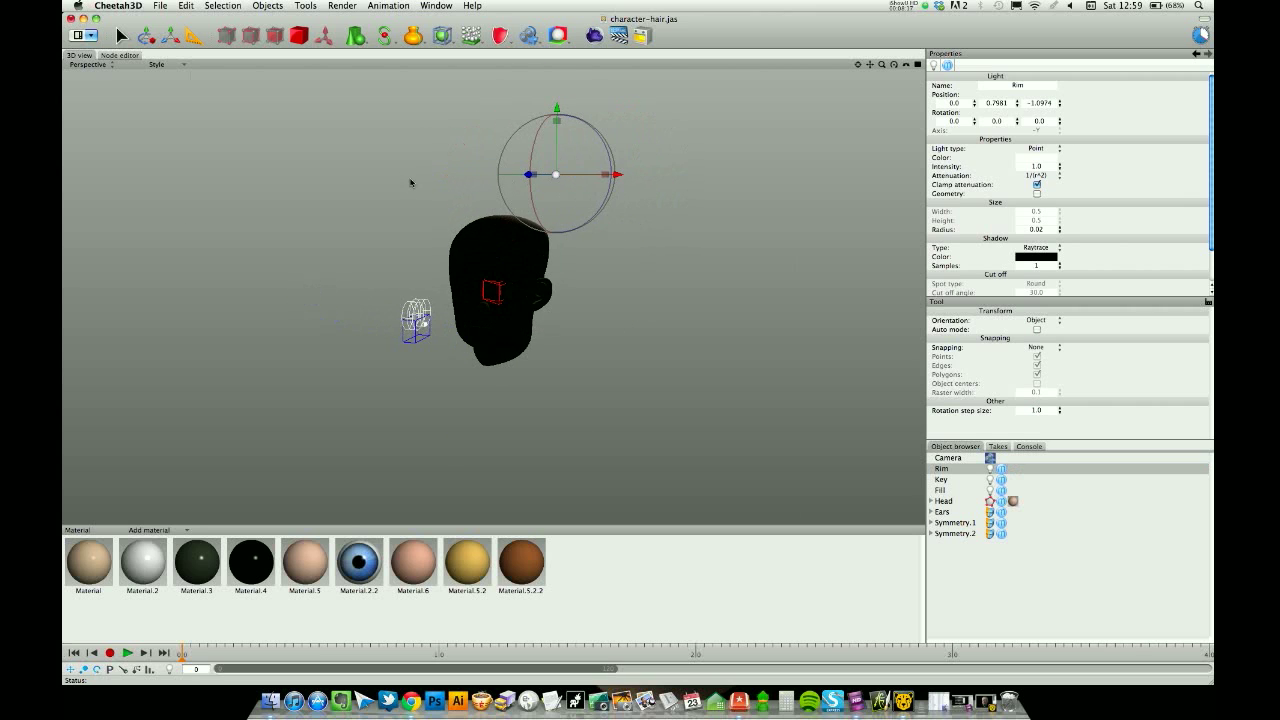
pyautogui.press('c')
# Step: In Perspective view, raise the Rim light further to a Y position of 1.4334
pyautogui.click(88, 64)
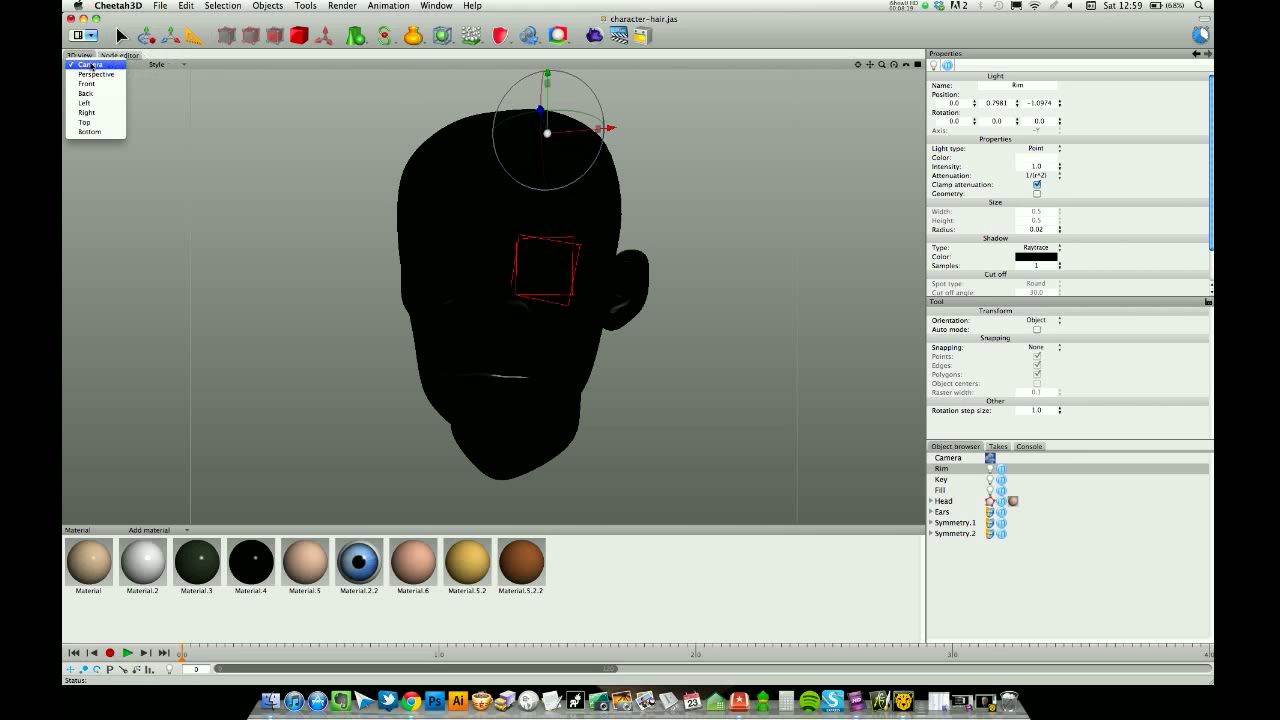
pyautogui.click(92, 75)
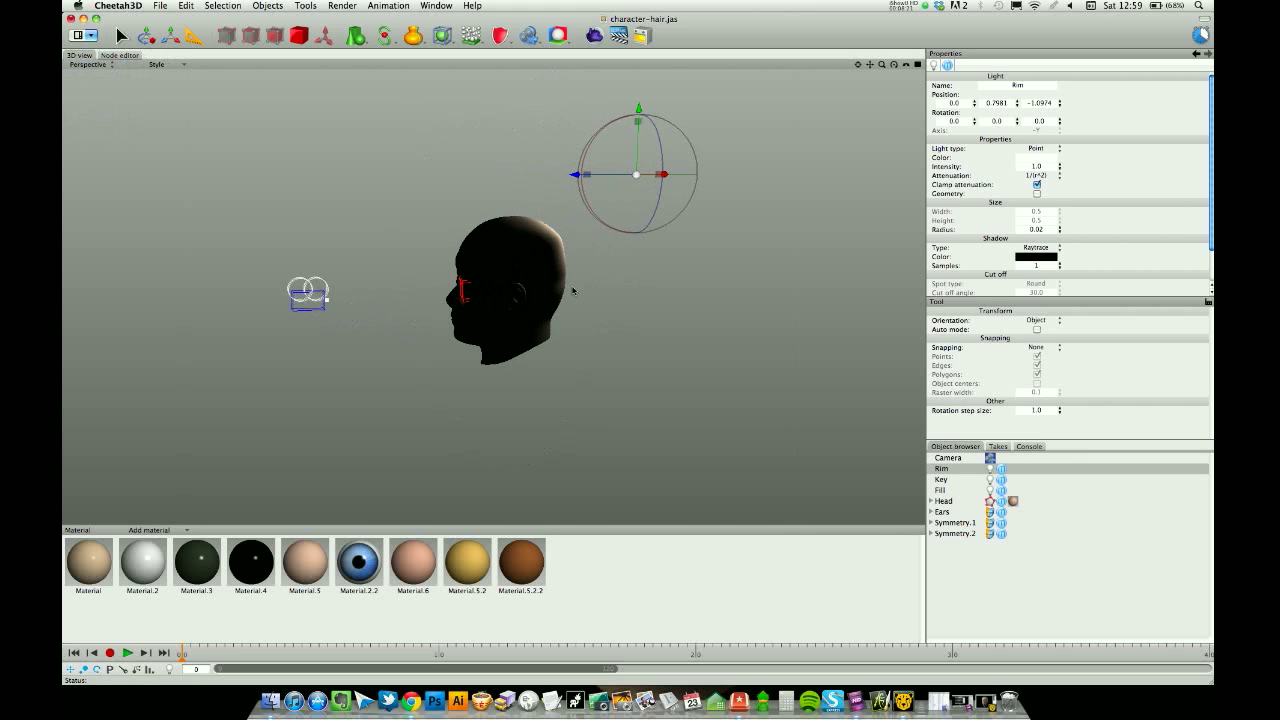
pyautogui.moveTo(603, 263); pyautogui.dragTo(673, 229, button='right')
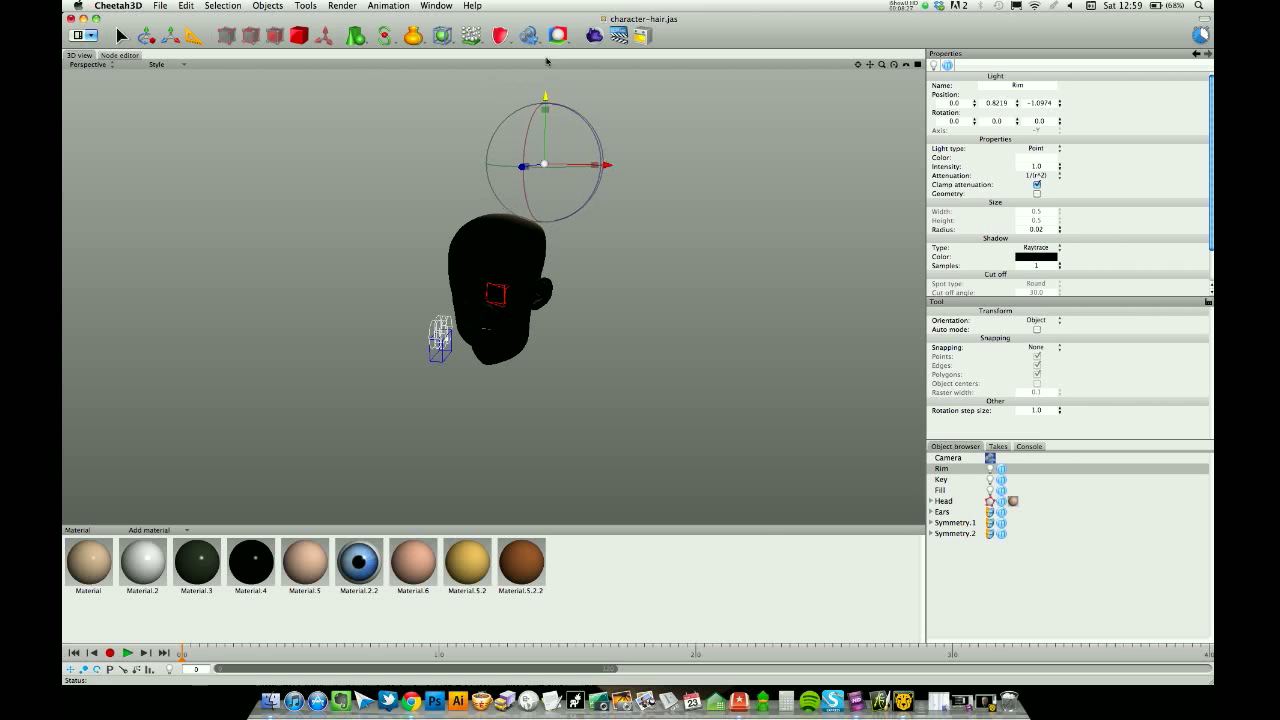
pyautogui.moveTo(557, 108); pyautogui.dragTo(555, 30)
pyautogui.moveTo(590, 214); pyautogui.dragTo(597, 214, button='right')
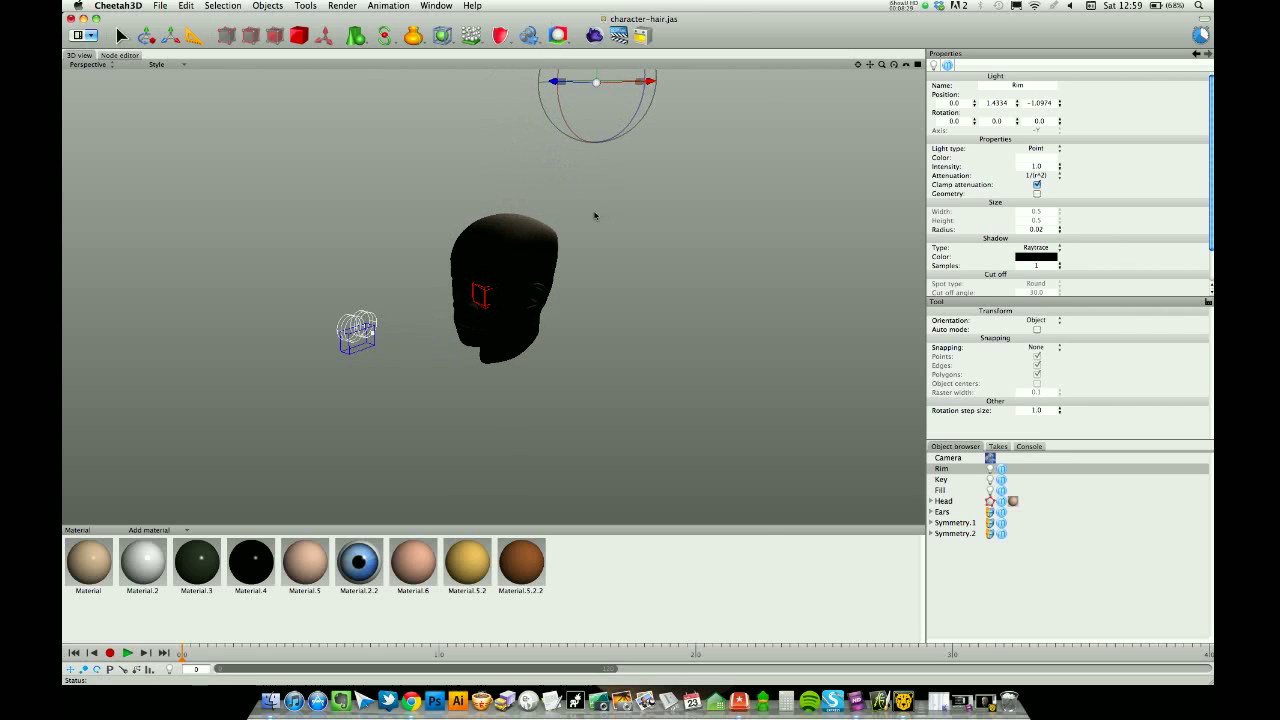
pyautogui.moveTo(634, 160); pyautogui.dragTo(651, 191, button='right')
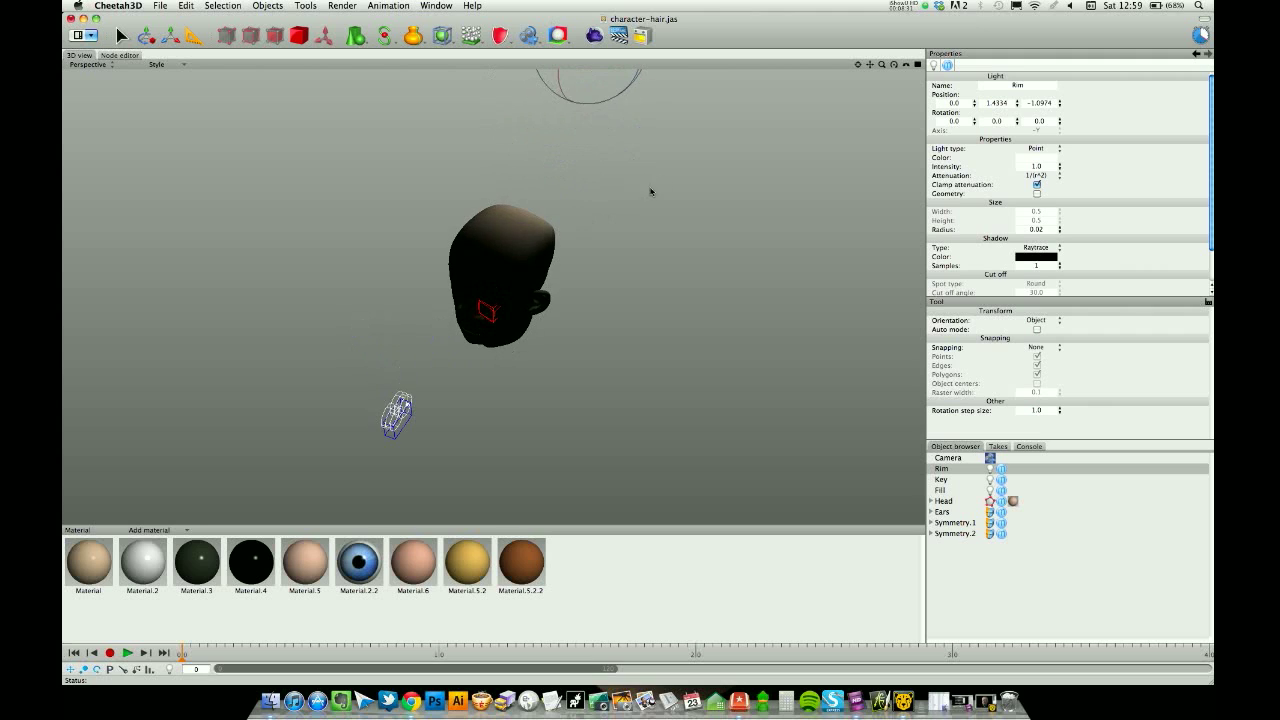
pyautogui.press('c')
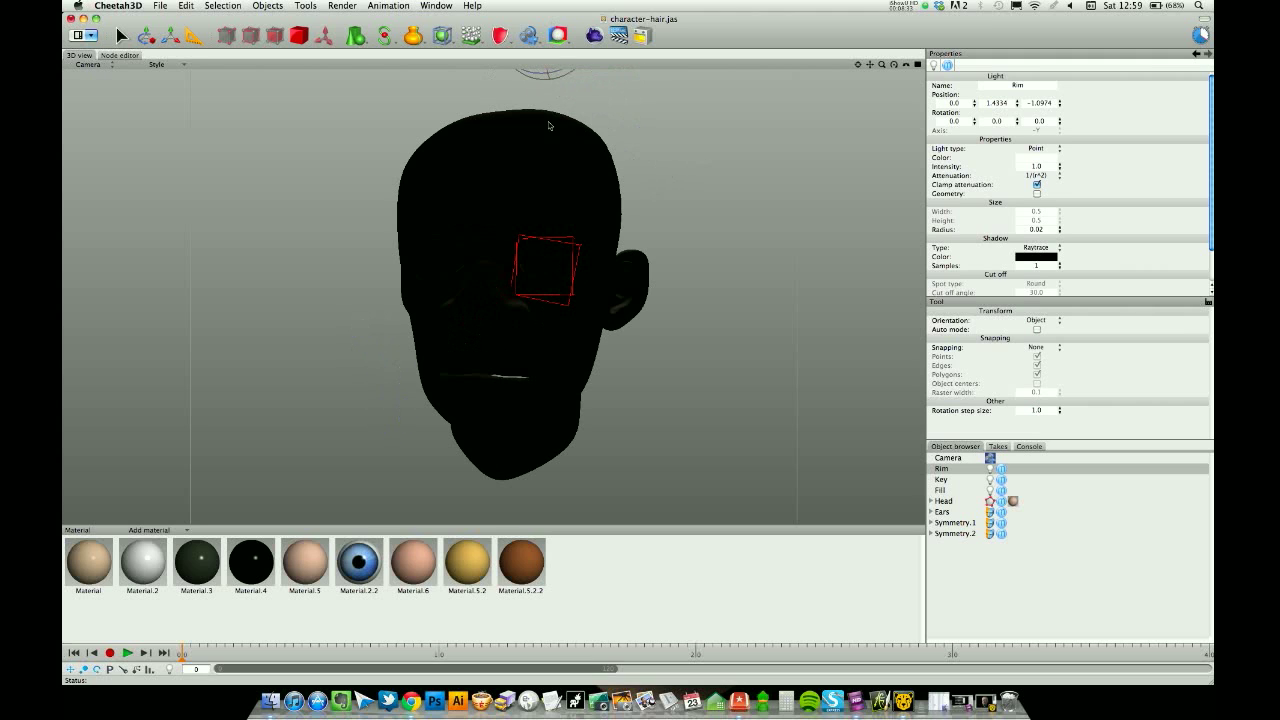
pyautogui.click(338, 5)
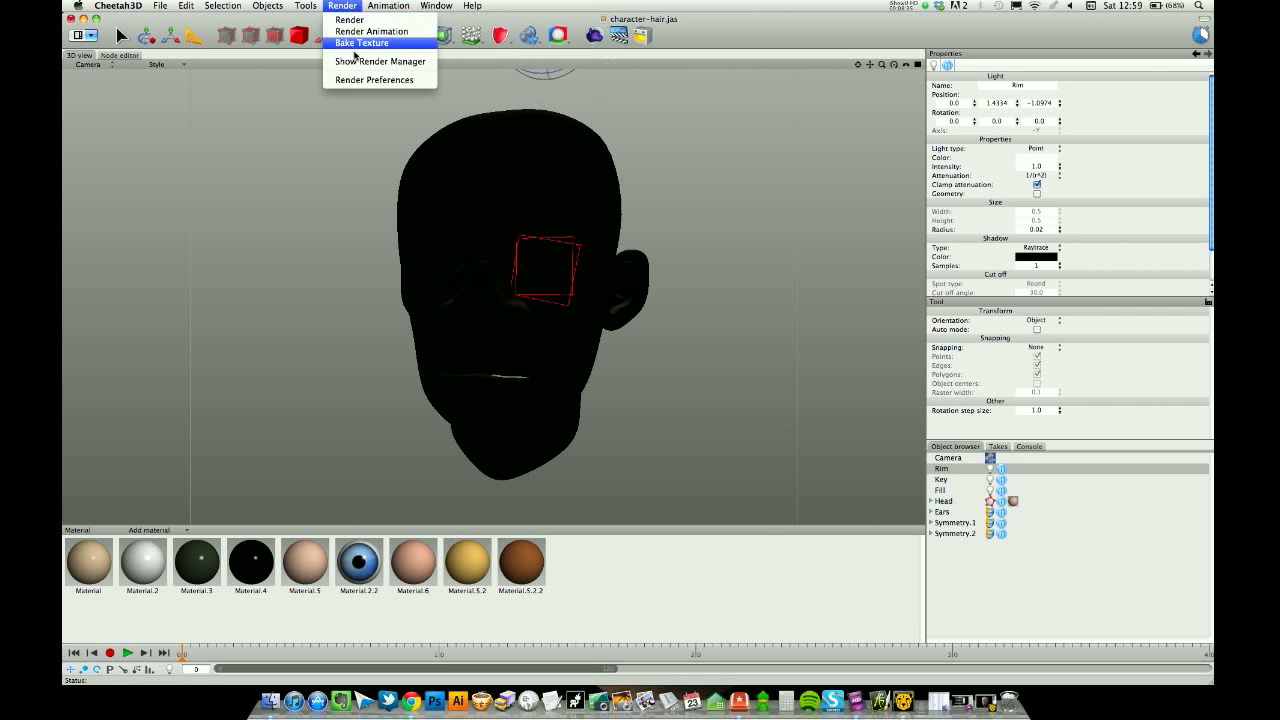
pyautogui.click(380, 60)
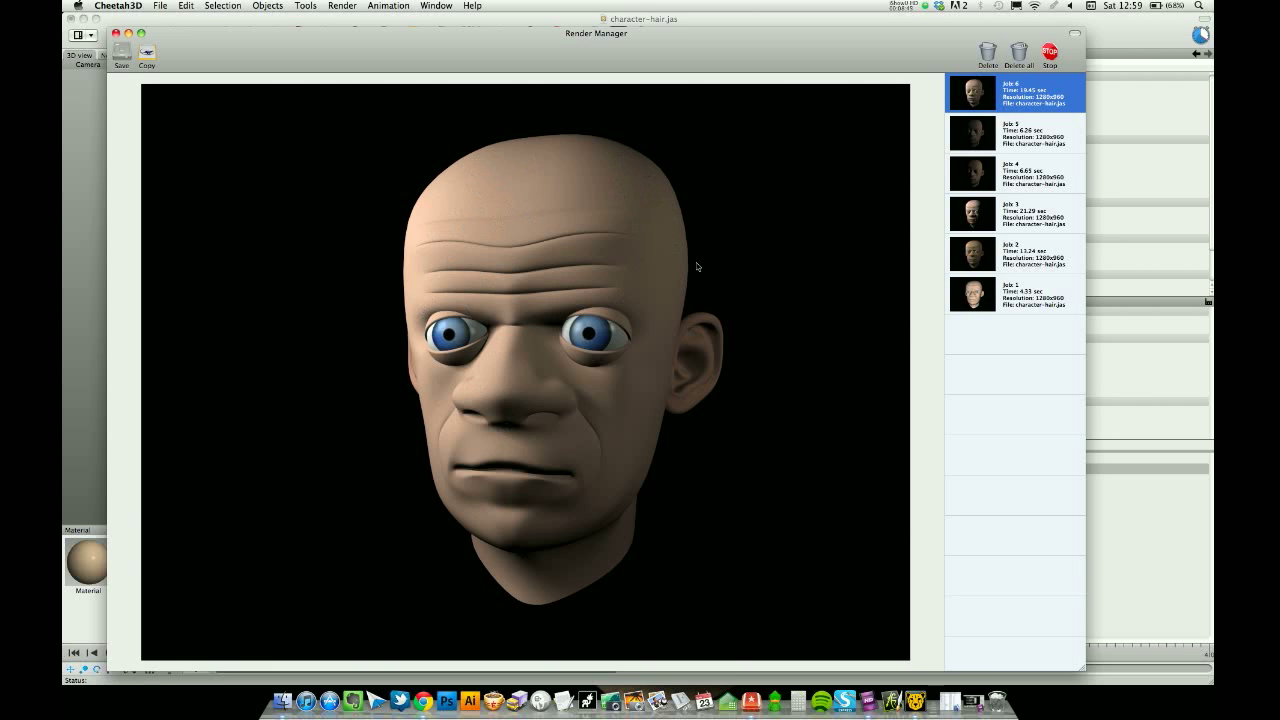
pyautogui.click(115, 33)
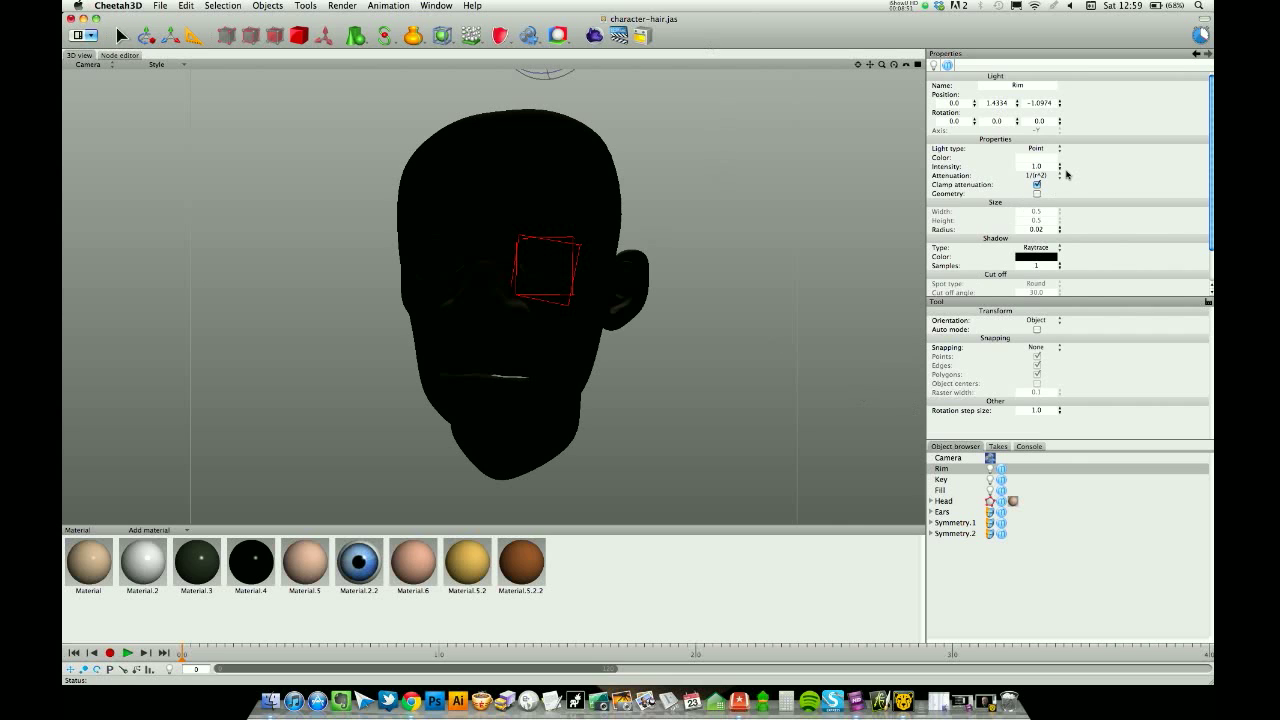
# Step: Raise the Rim light's intensity to 1.91, shift it to X 0.715, and render a test
pyautogui.moveTo(1060, 171); pyautogui.dragTo(1088, 118)
pyautogui.moveTo(714, 194); pyautogui.dragTo(646, 126, button='right')
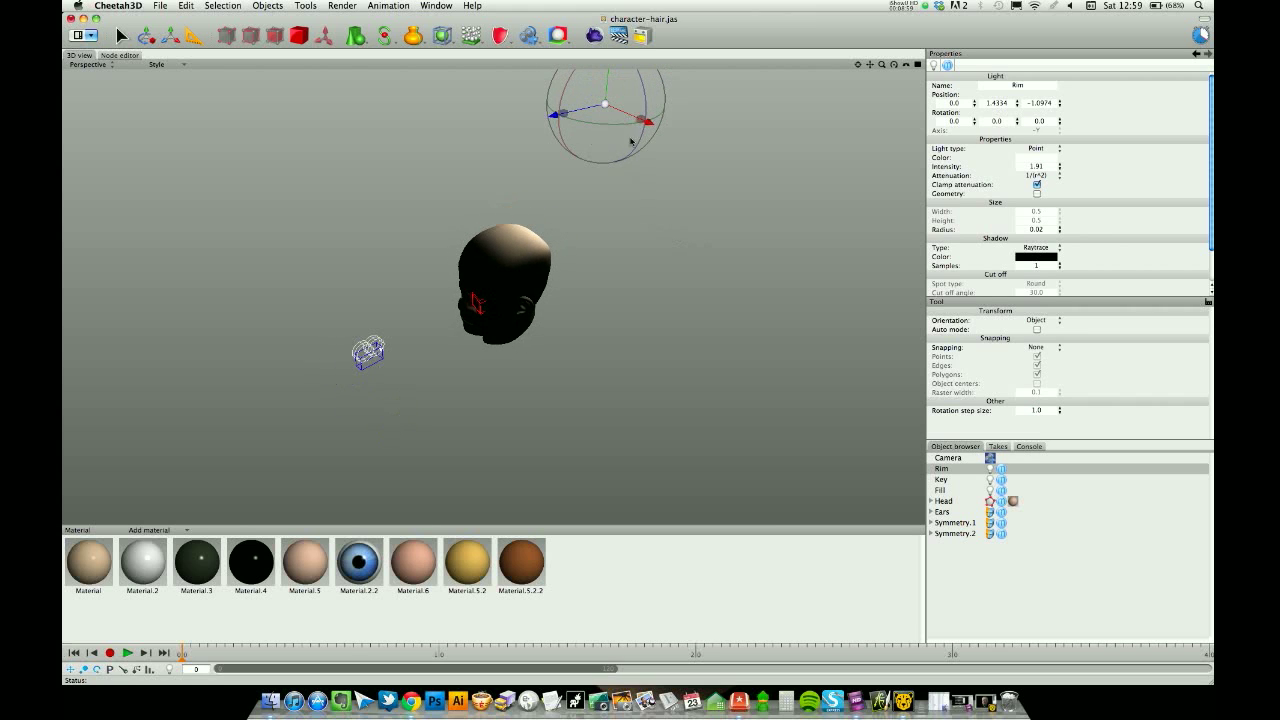
pyautogui.moveTo(646, 126); pyautogui.dragTo(763, 190)
pyautogui.press('c')
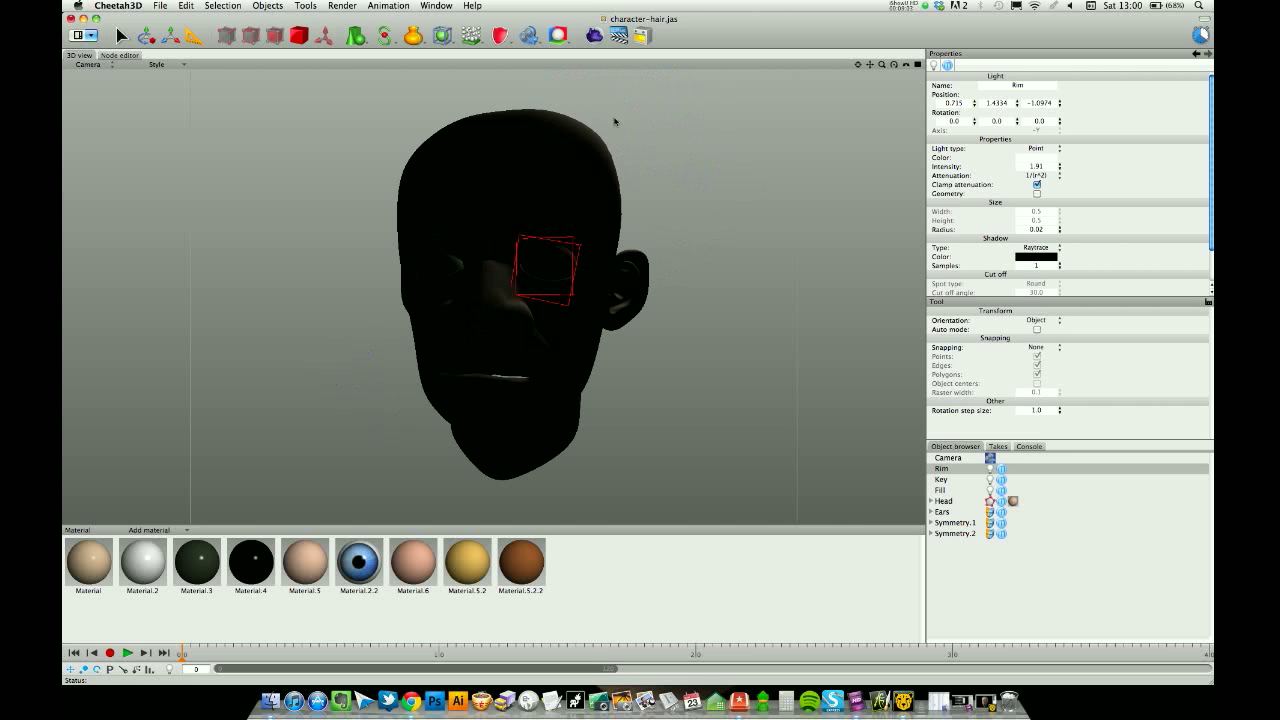
pyautogui.click(591, 36)
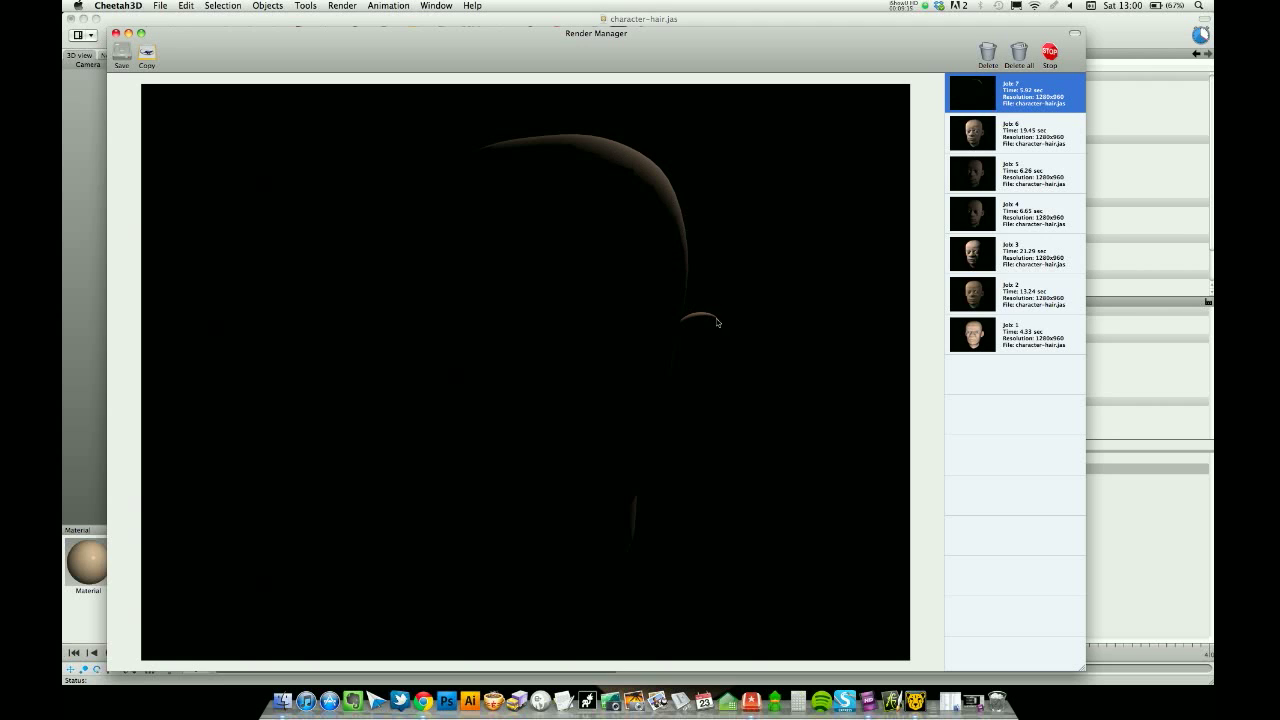
# Step: Close the Render Manager after checking the rim-only Job 7 render
pyautogui.click(115, 37)
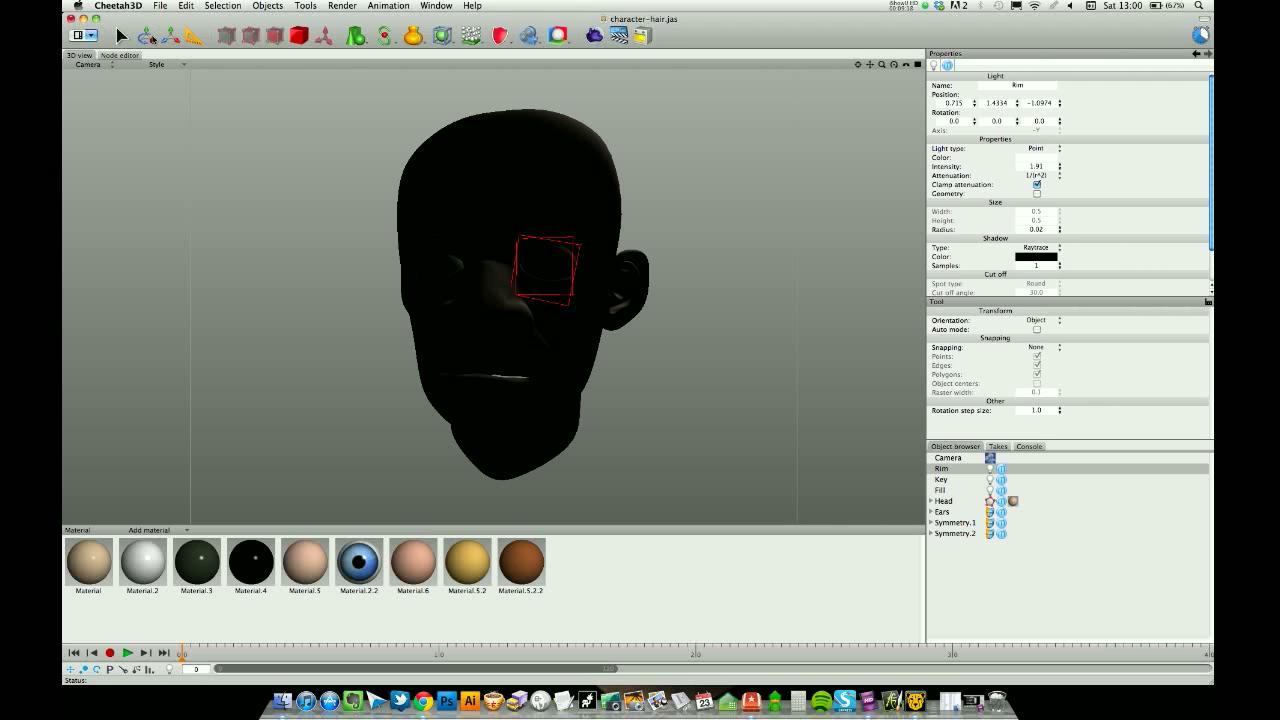
# Step: Raise the Rim light's intensity to 2.38 and set its Shadow Type to None
pyautogui.click(964, 470)
pyautogui.moveTo(1060, 168); pyautogui.dragTo(1063, 143)
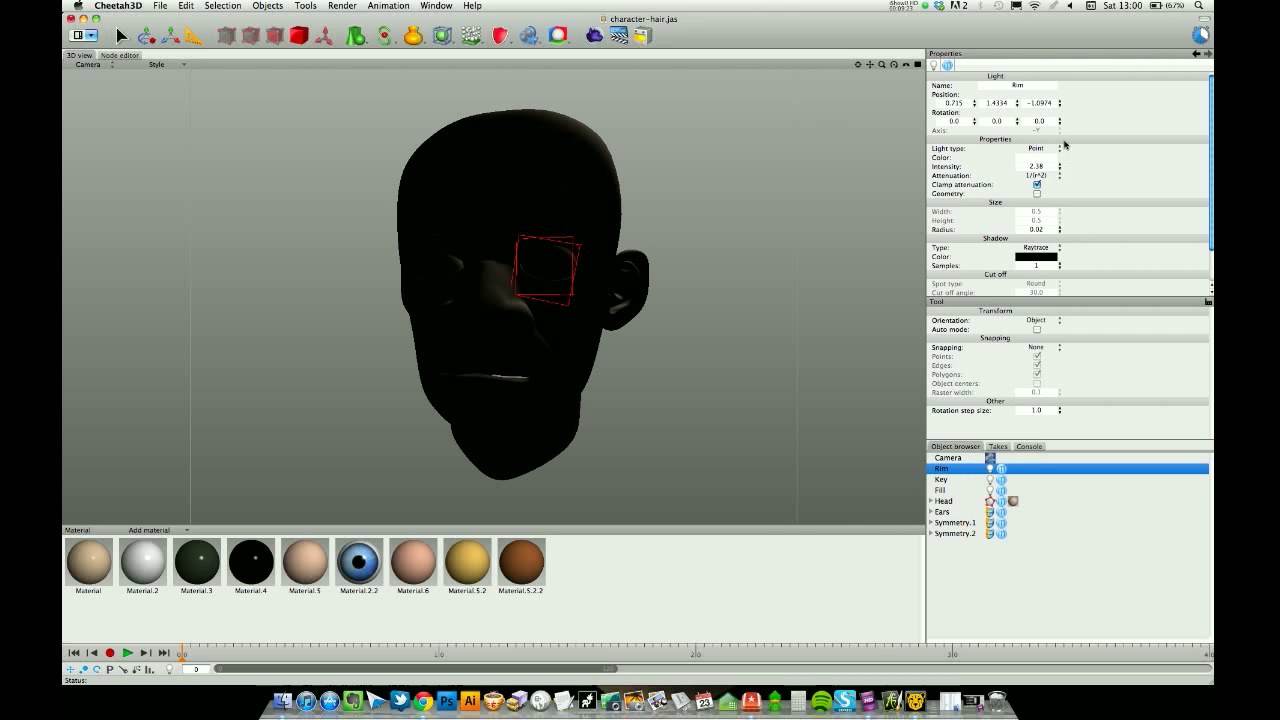
pyautogui.click(1036, 247)
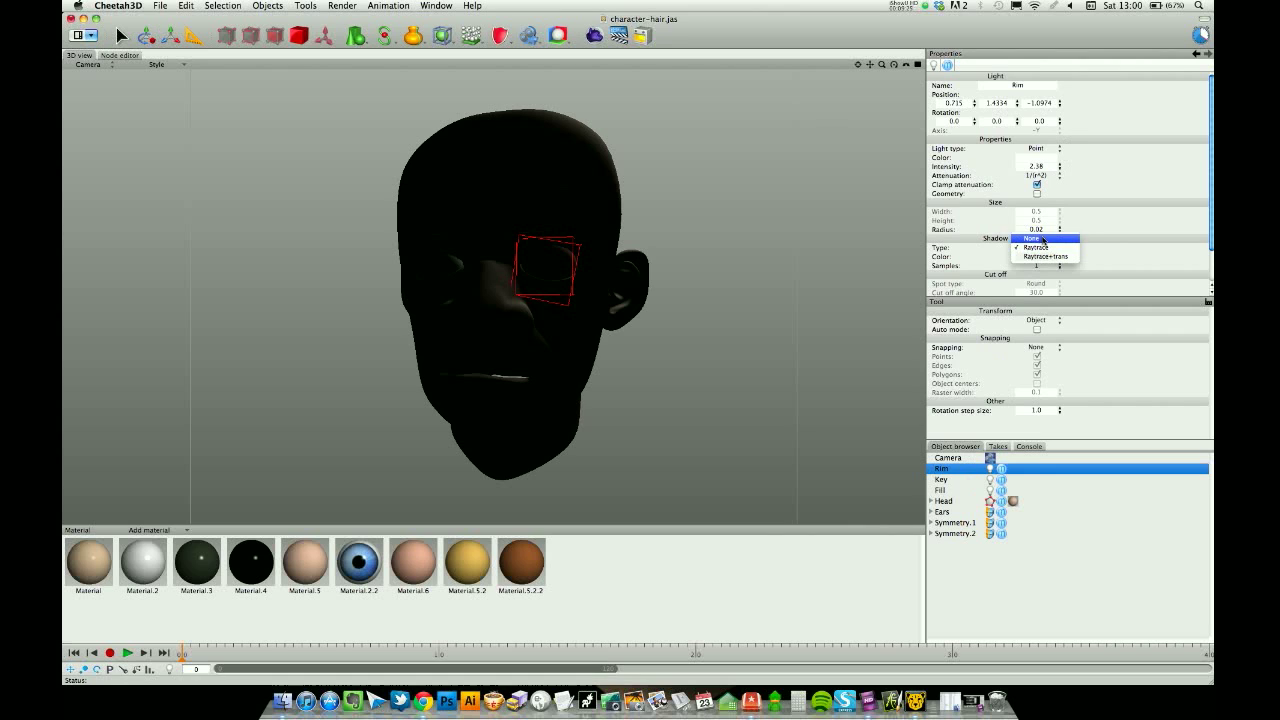
pyautogui.click(1041, 238)
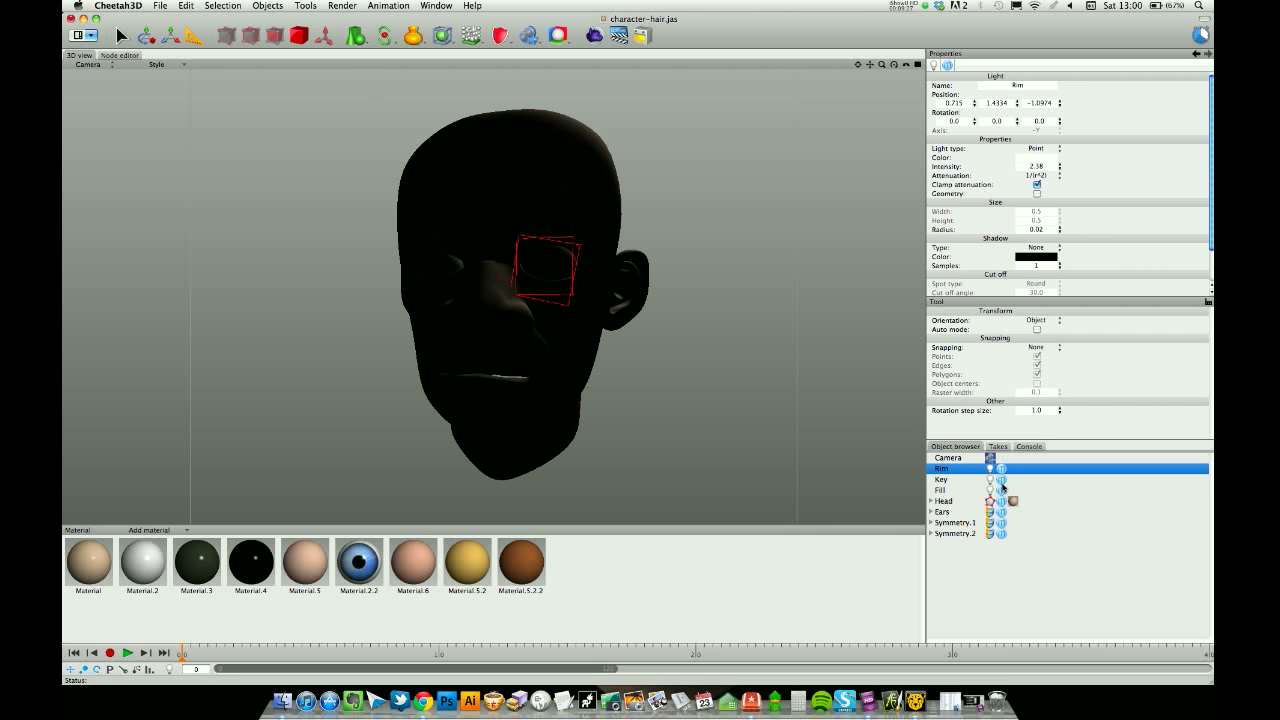
# Step: Make the Key and Fill lights visible in the editor again and render the scene
pyautogui.click(1001, 484)
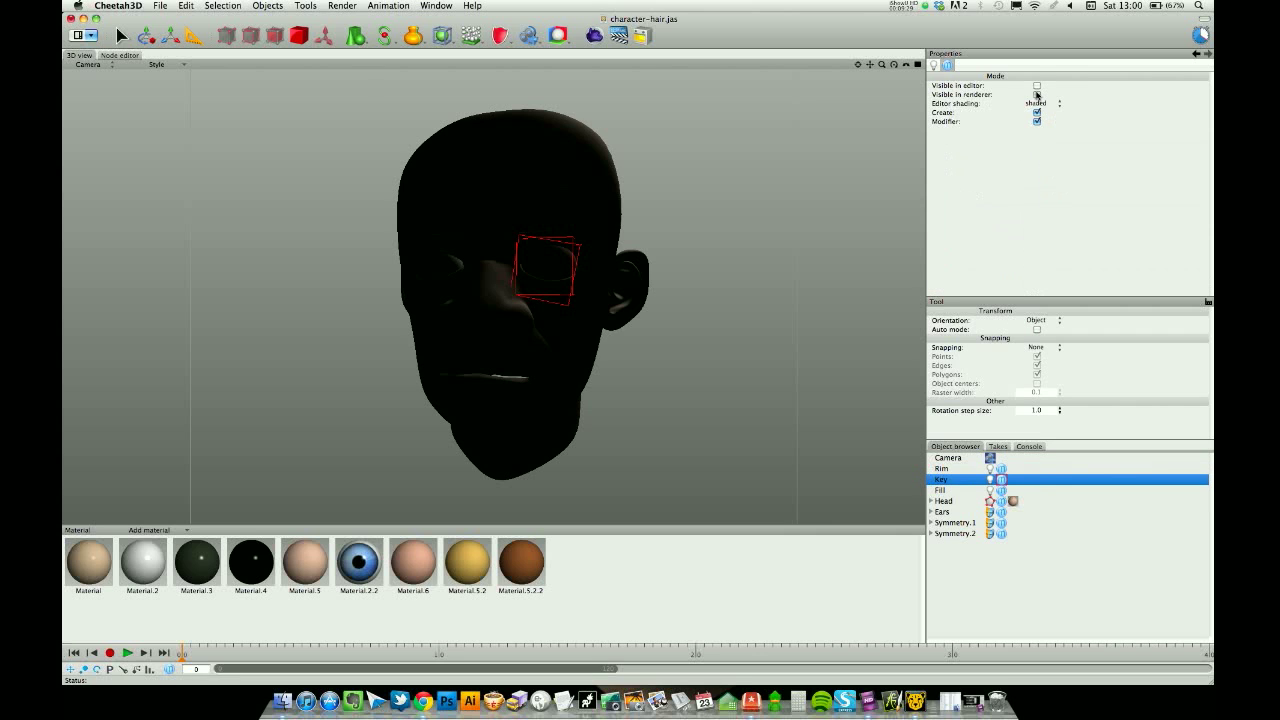
pyautogui.click(1036, 86)
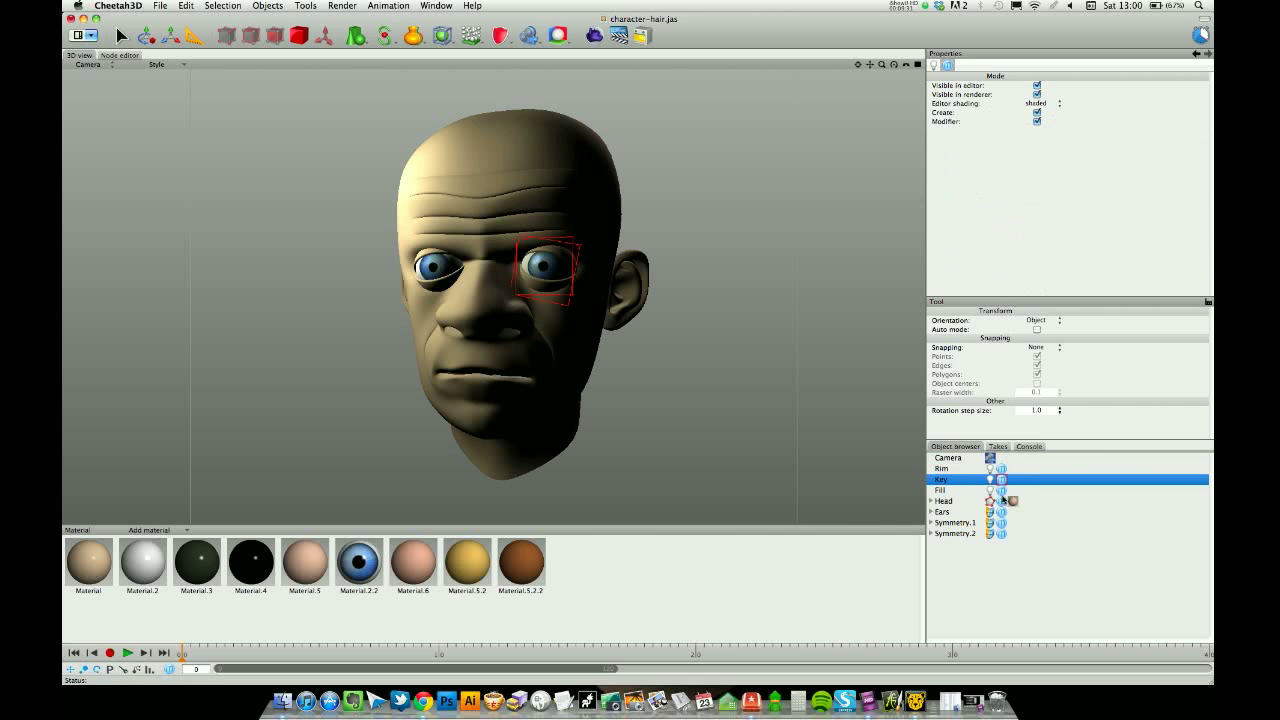
pyautogui.click(1003, 500)
pyautogui.click(1001, 490)
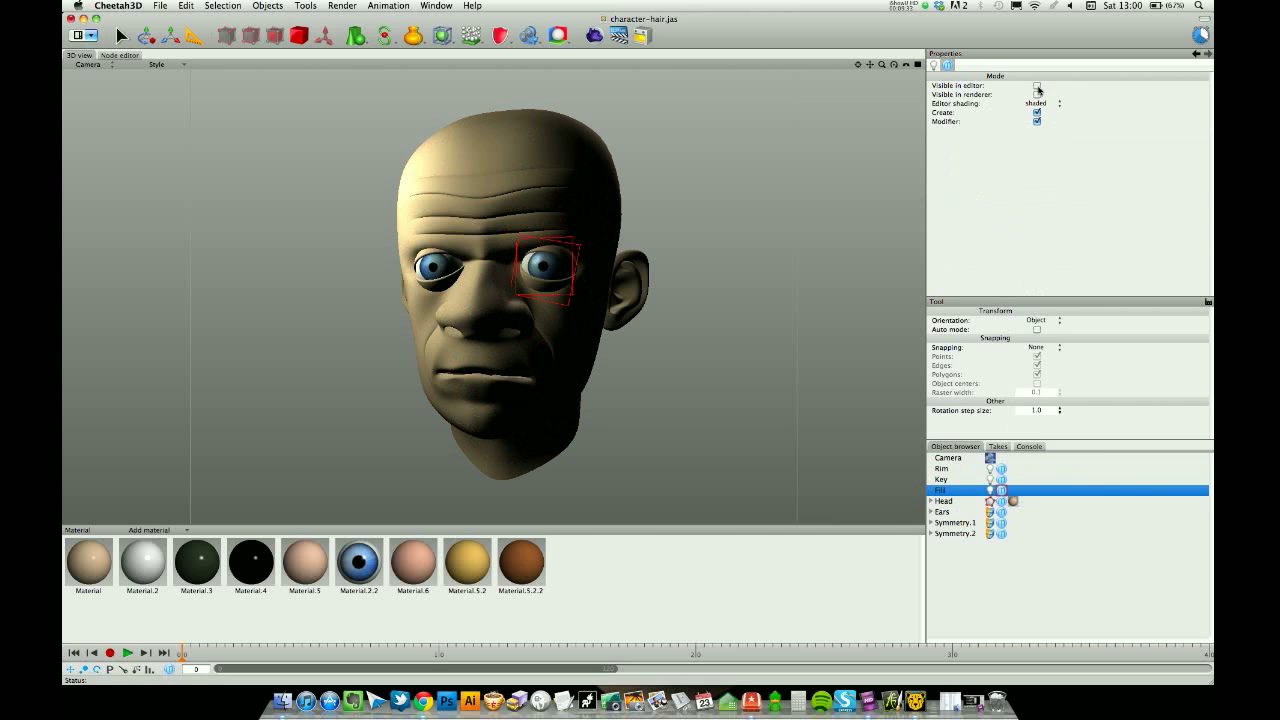
pyautogui.click(1037, 86)
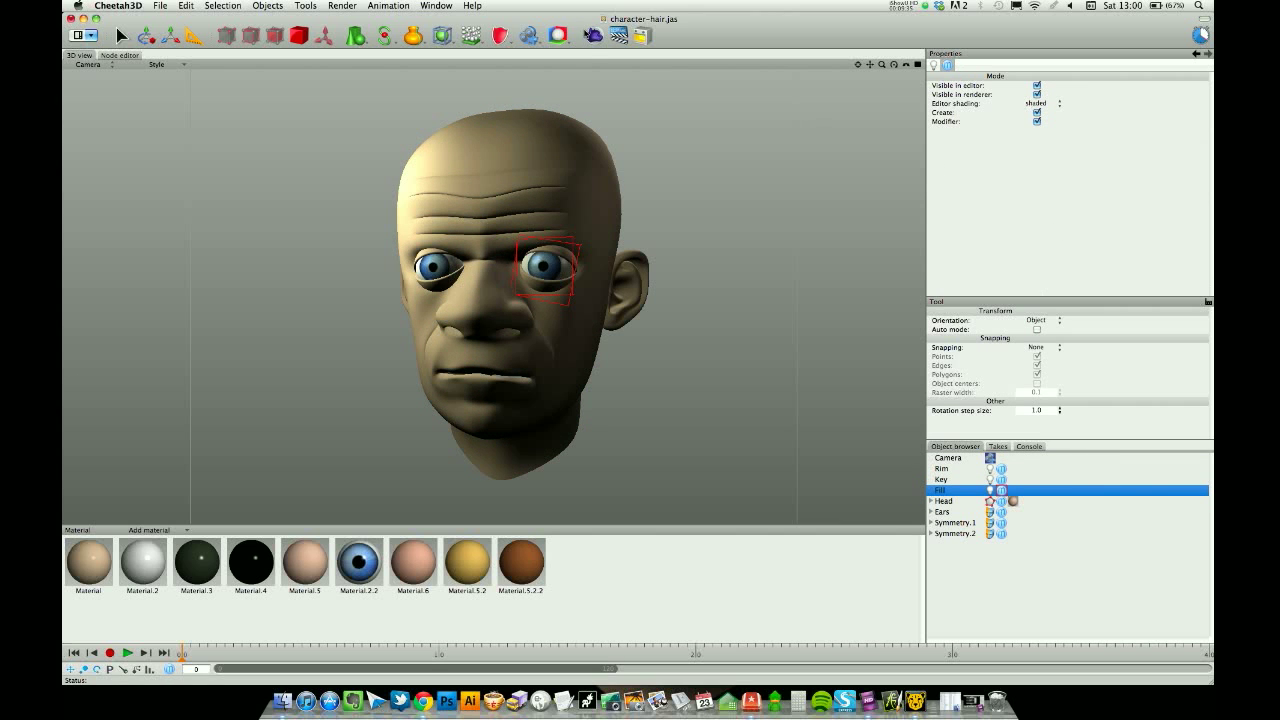
pyautogui.press('super+r')
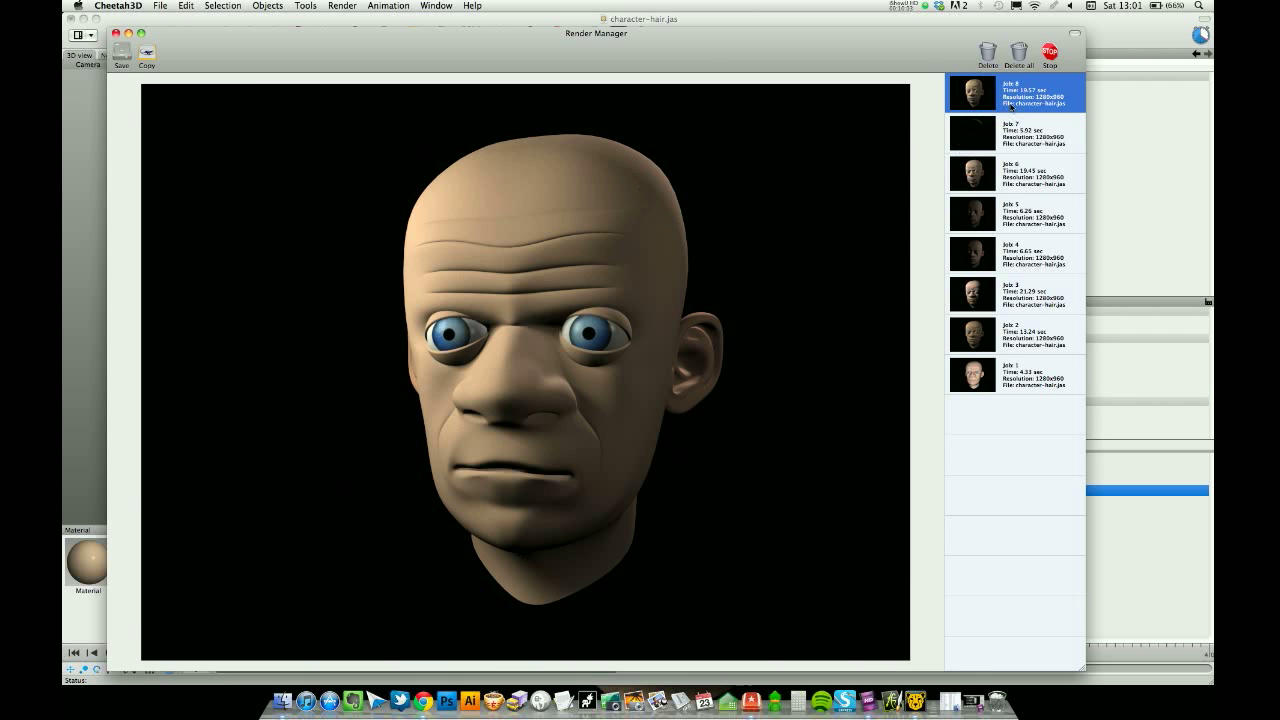
# Step: Show the original flat-lit Job 1 render to compare with the fully lit Job 8
pyautogui.click(1018, 380)
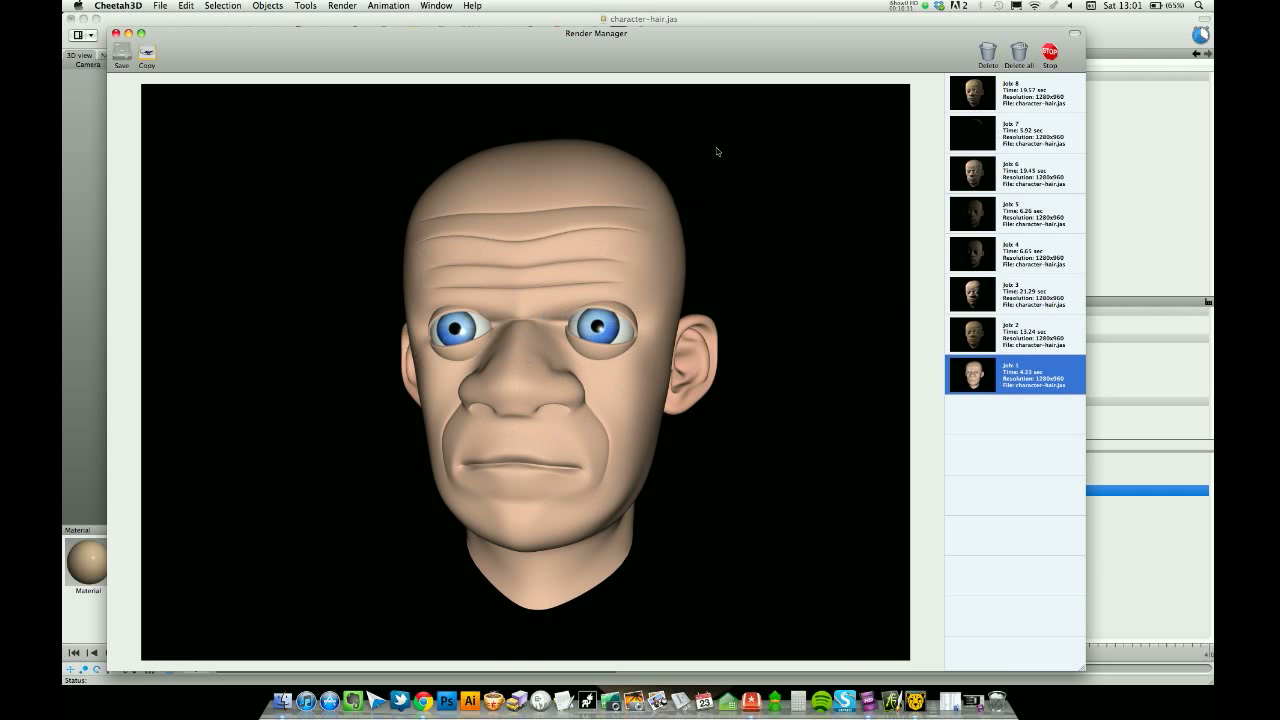
# Step: Reselect Job 8, the three-point-lit render, and shift the Render Manager window slightly right
pyautogui.click(1002, 100)
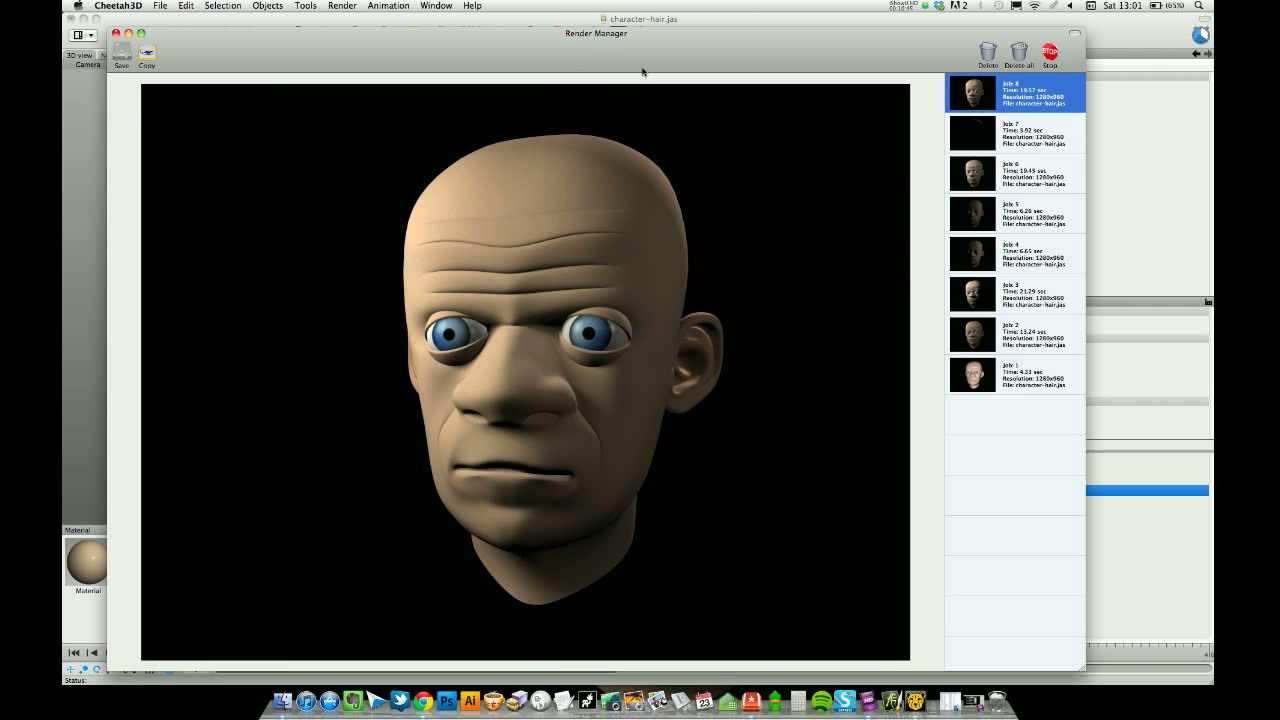
pyautogui.moveTo(646, 65); pyautogui.dragTo(650, 65)
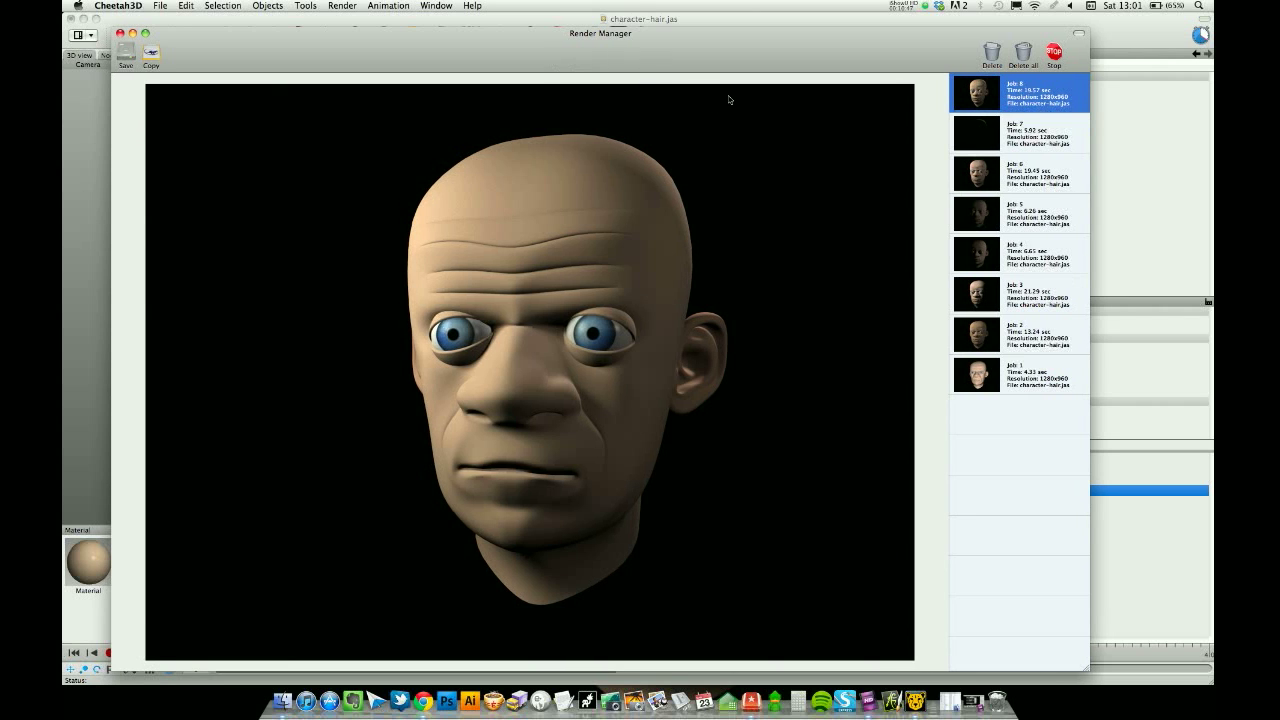